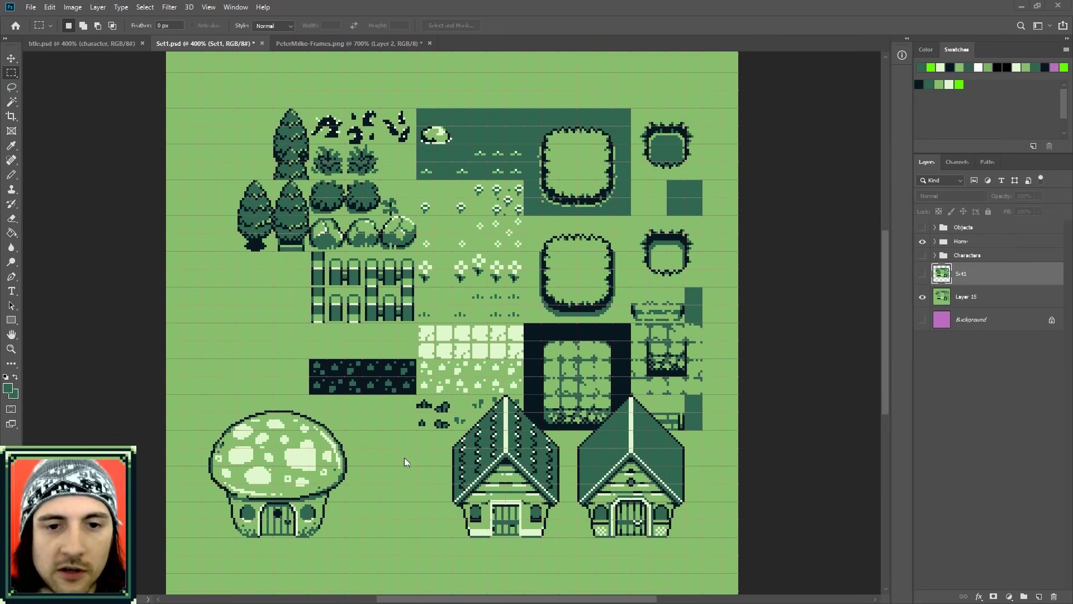
Deselect the small marquee selection on the fence tiles and make the Move tool active
{"action": "left_click", "coordinate": [12, 58]}
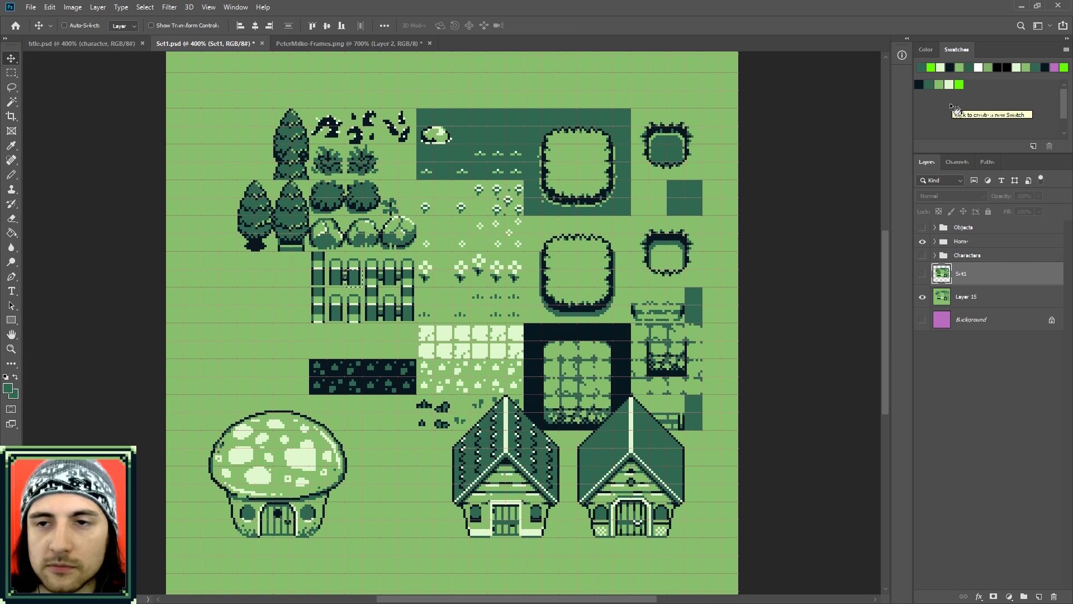
{"action": "key", "text": "ctrl"}
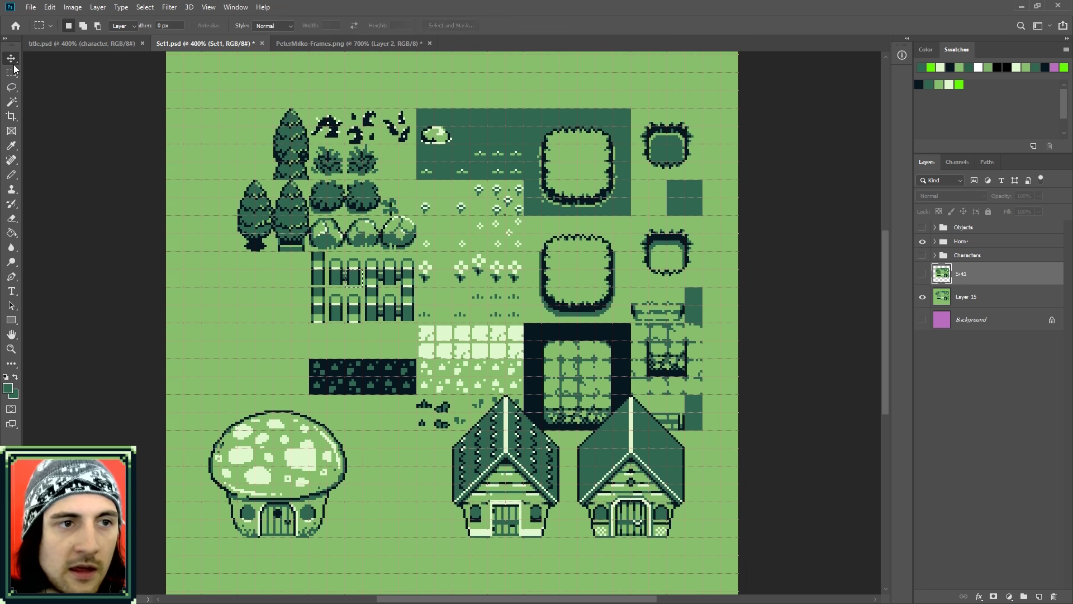
{"action": "key", "text": "ctrl+plus"}
{"action": "key", "text": "ctrl+plus"}
{"action": "key", "text": "ctrl+plus"}
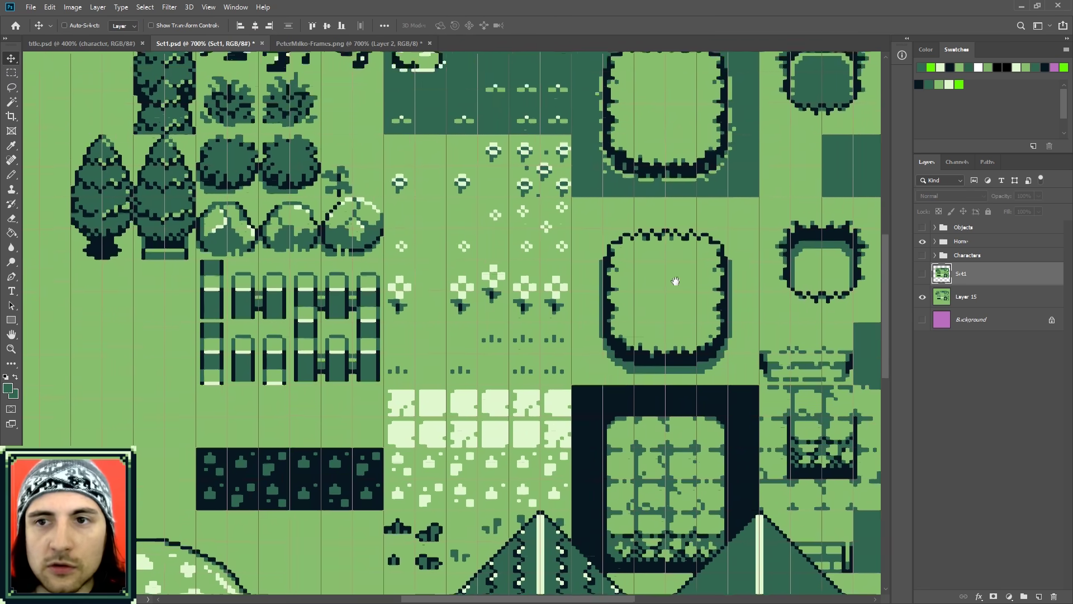
{"action": "left_click_drag", "start_coordinate": [673, 280], "coordinate": [649, 330]}
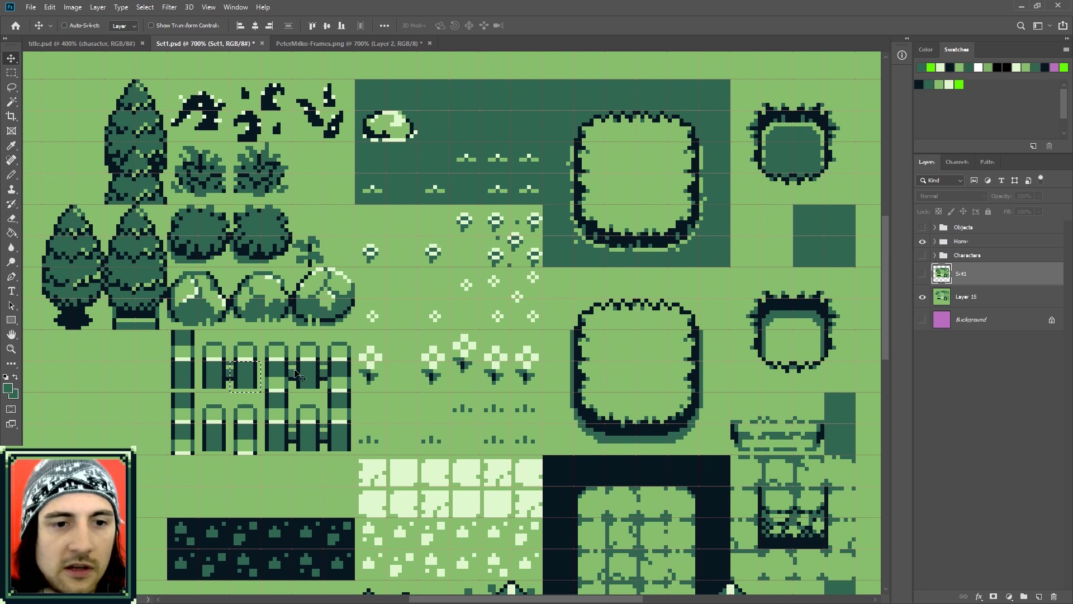
{"action": "key", "text": "w"}
{"action": "right_click", "coordinate": [254, 380]}
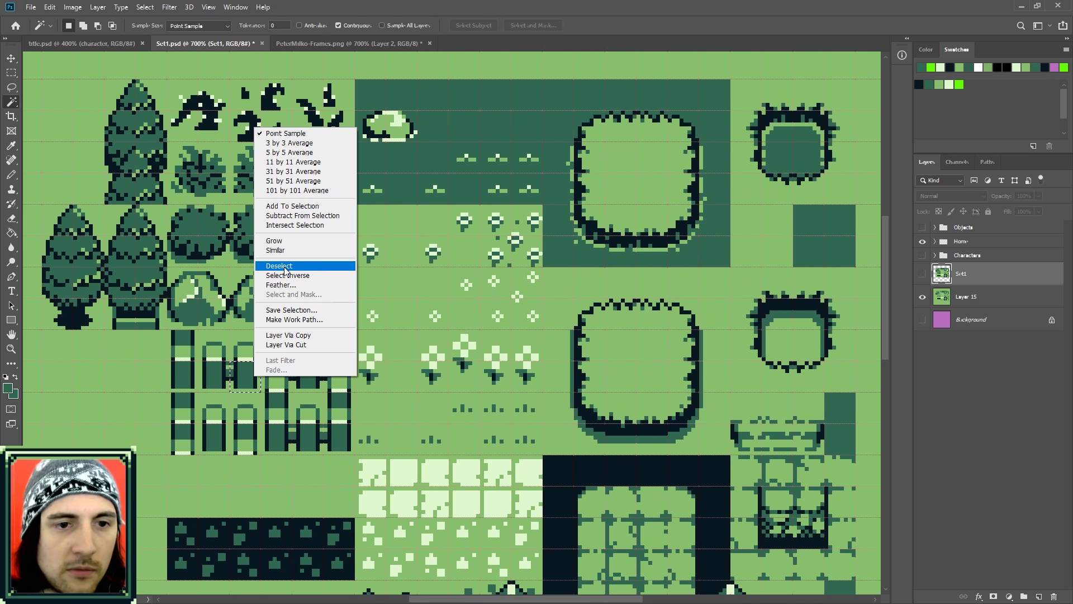
{"action": "left_click", "coordinate": [285, 266]}
{"action": "key", "text": "v"}
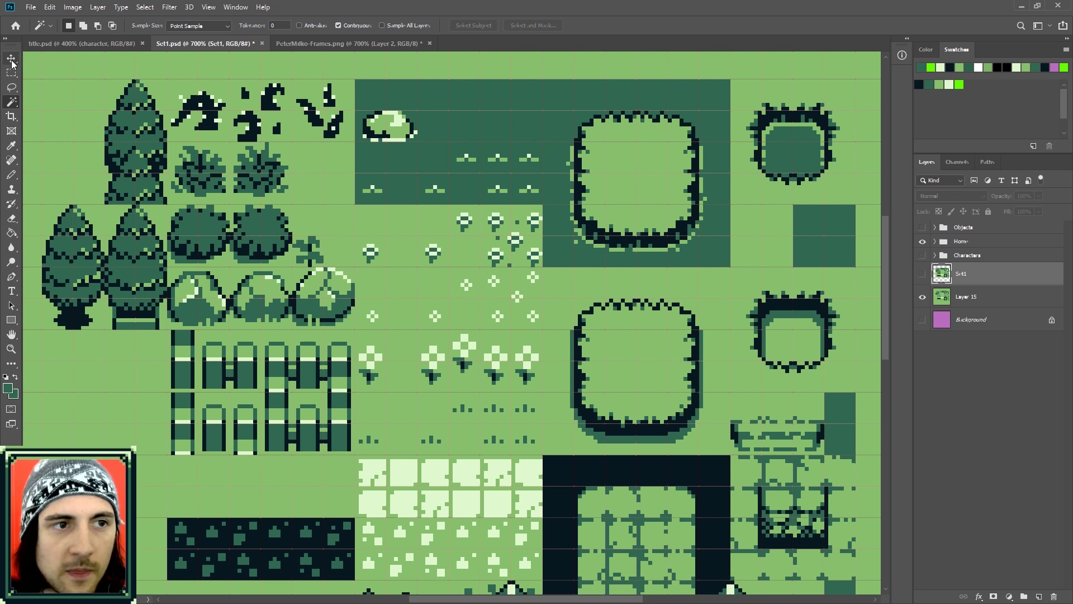
Hide the house group above the Characters group and show the Characters group
{"action": "scroll", "coordinate": [463, 325], "scroll_direction": "down", "scroll_amount": 3}
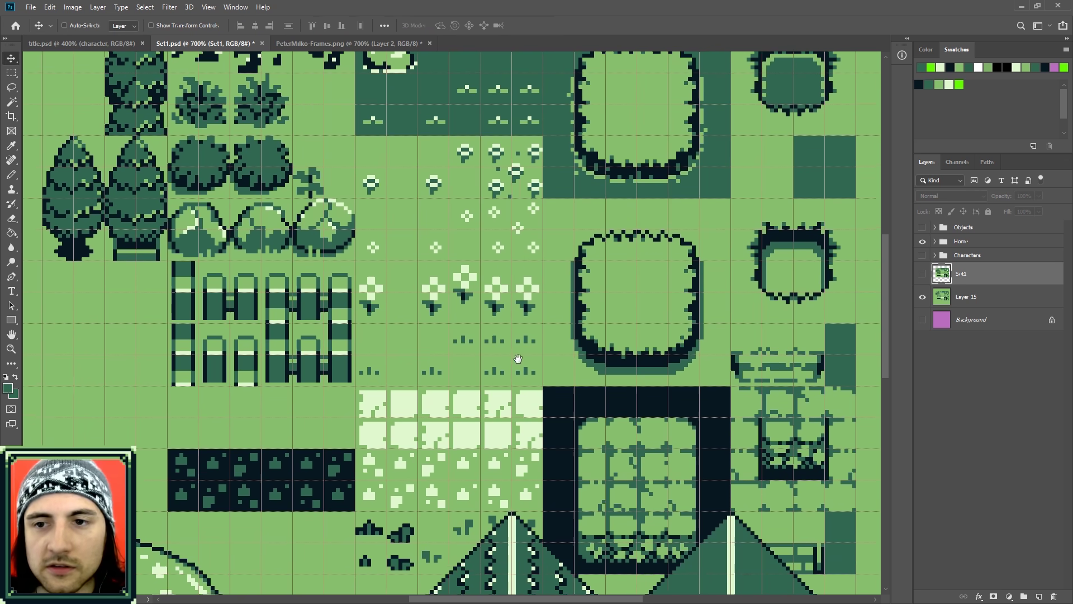
{"action": "scroll", "coordinate": [462, 325], "scroll_direction": "down", "scroll_amount": 2}
{"action": "left_click", "coordinate": [922, 255]}
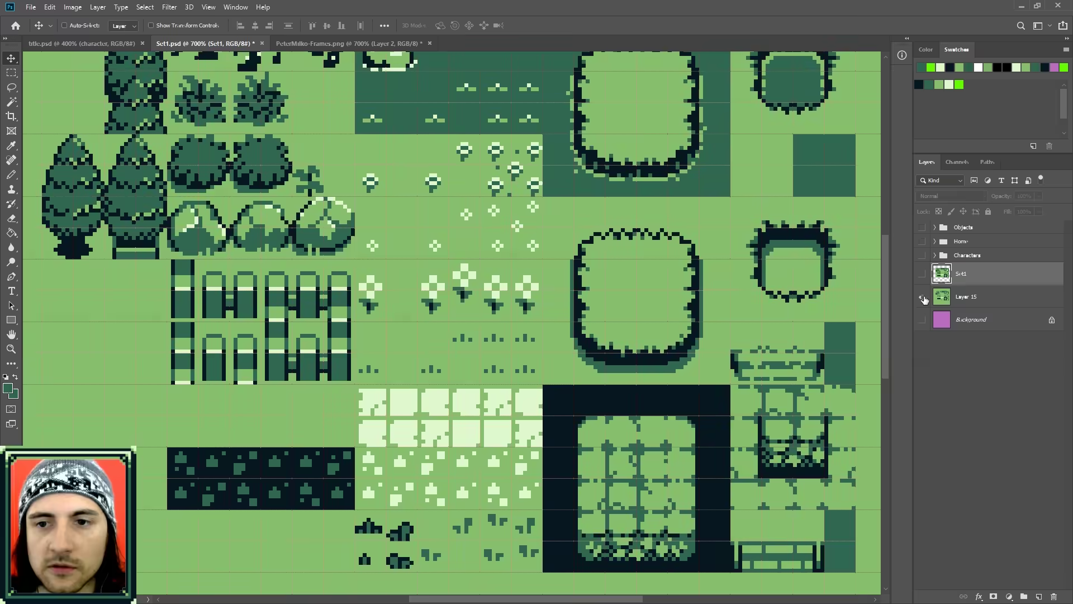
{"action": "left_click", "coordinate": [923, 322]}
{"action": "scroll", "coordinate": [615, 335], "scroll_direction": "down", "scroll_amount": 5}
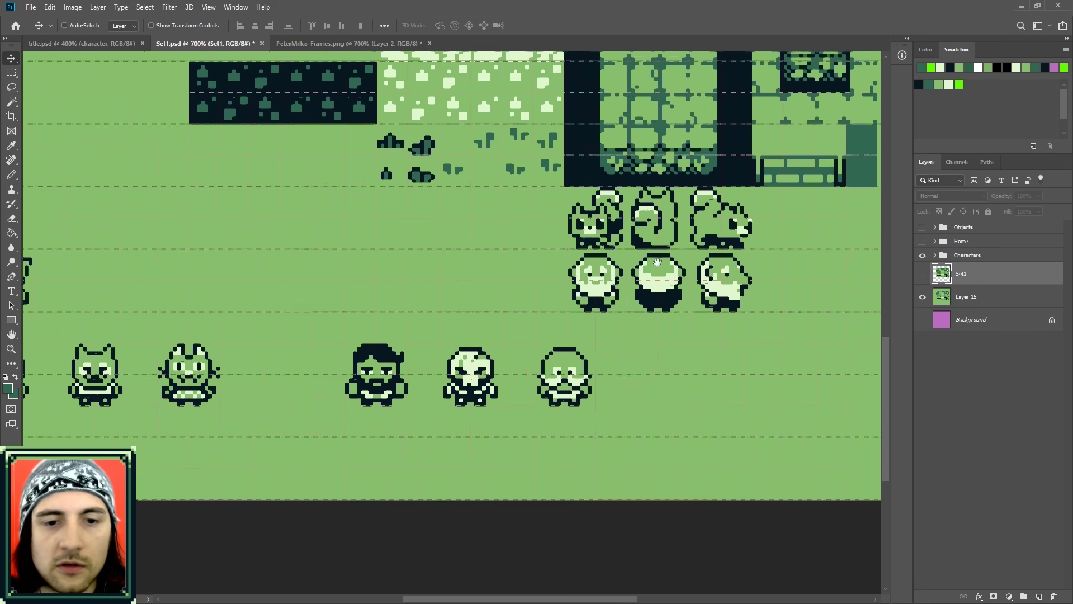
Examine the character sprites around the tileset, including the front, back and side views of the fox and the old man
{"action": "left_click_drag", "start_coordinate": [615, 336], "coordinate": [689, 333]}
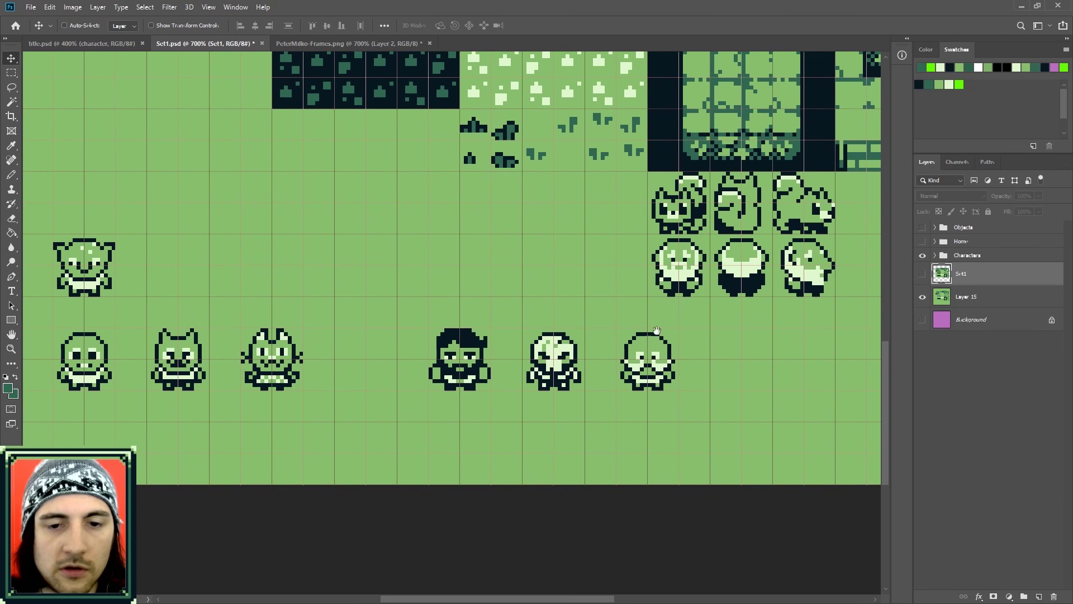
{"action": "left_click_drag", "start_coordinate": [587, 322], "coordinate": [630, 336]}
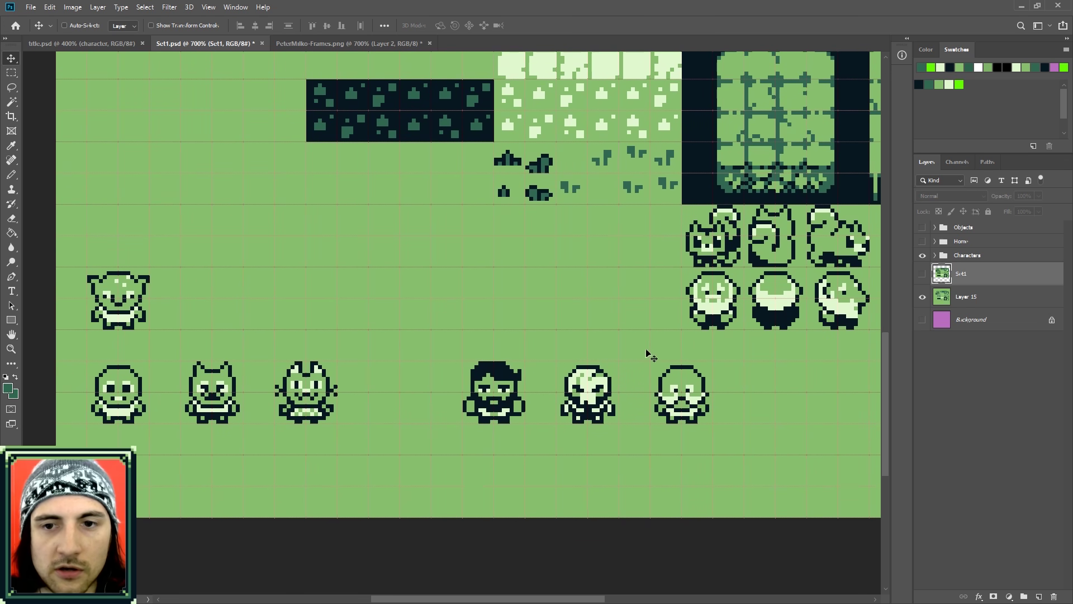
{"action": "left_click_drag", "start_coordinate": [800, 304], "coordinate": [703, 342]}
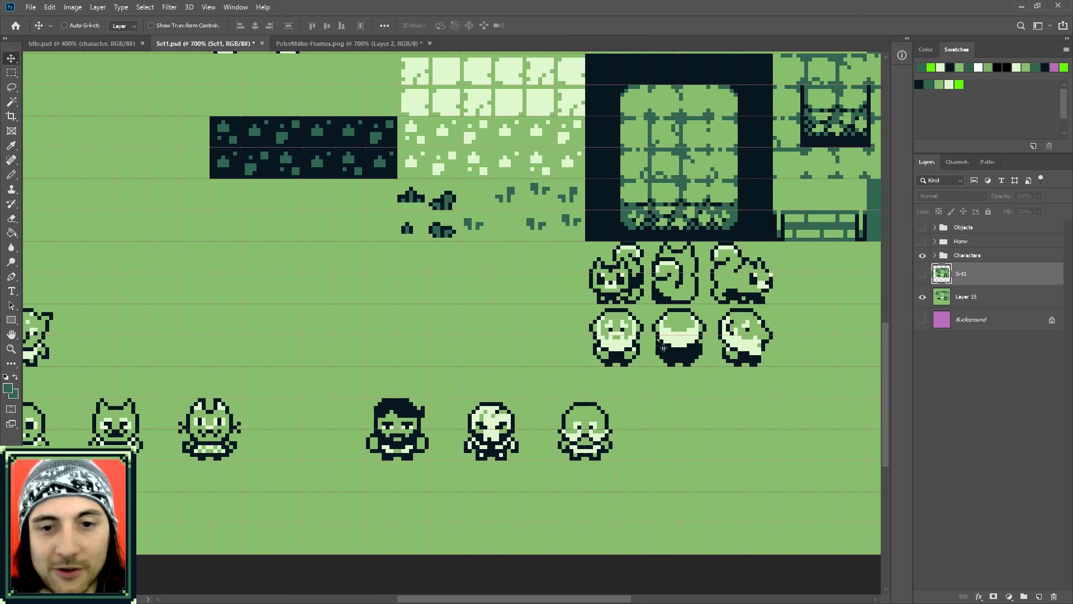
{"action": "scroll", "coordinate": [703, 270], "scroll_direction": "up", "scroll_amount": 10}
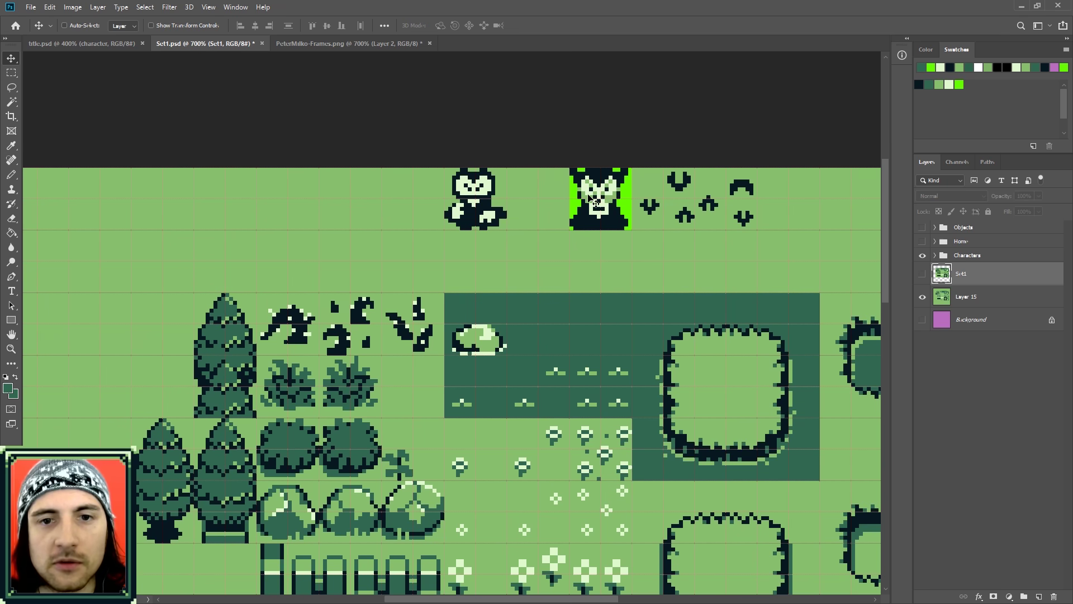
{"action": "scroll", "coordinate": [581, 301], "scroll_direction": "down", "scroll_amount": 10}
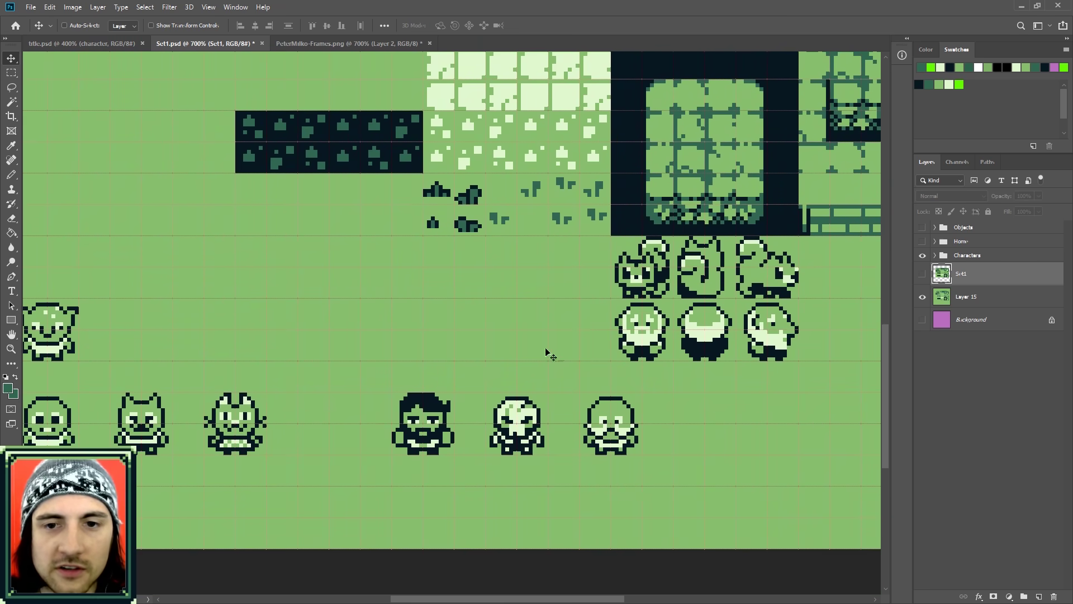
{"action": "left_click_drag", "start_coordinate": [665, 338], "coordinate": [581, 358]}
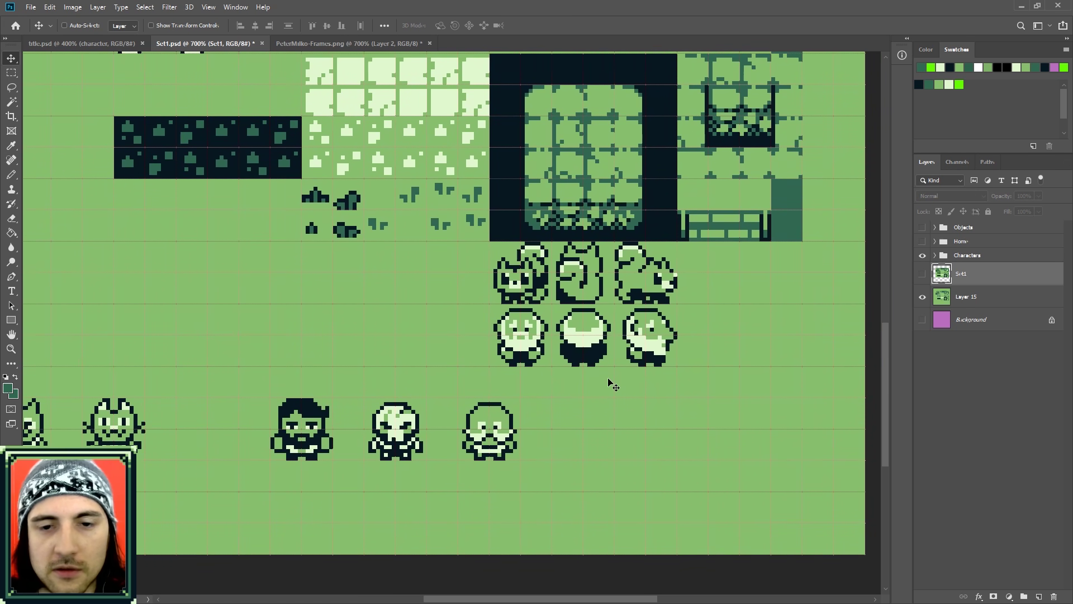
{"action": "scroll", "coordinate": [615, 386], "scroll_direction": "up", "scroll_amount": 2, "text": "alt"}
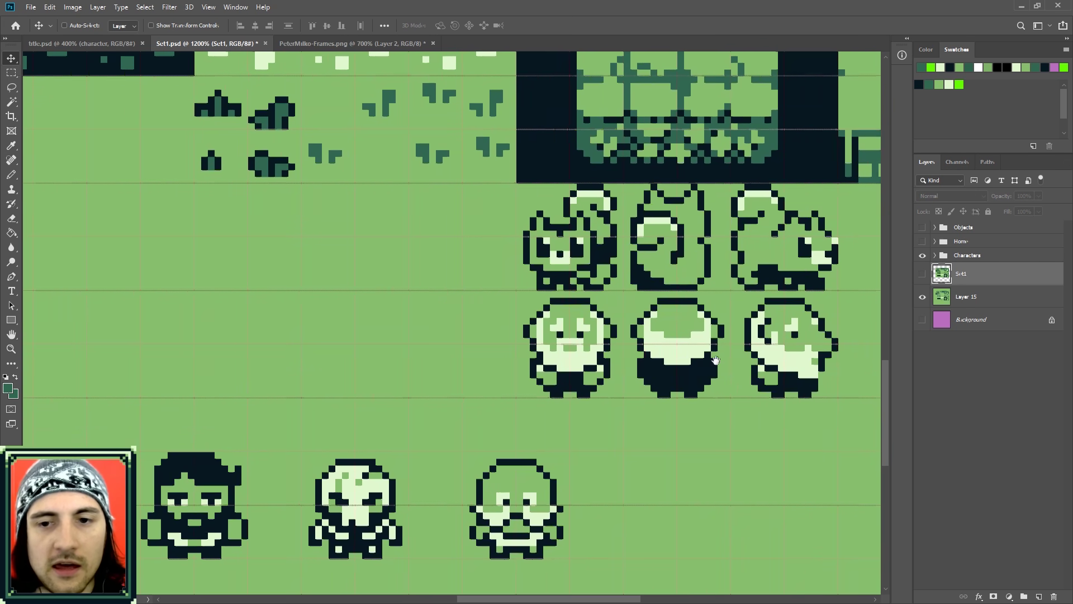
{"action": "left_click_drag", "start_coordinate": [716, 364], "coordinate": [593, 370]}
{"action": "scroll", "coordinate": [594, 373], "scroll_direction": "down", "scroll_amount": 2, "text": "alt"}
{"action": "scroll", "coordinate": [596, 380], "scroll_direction": "up", "scroll_amount": 2, "text": "alt"}
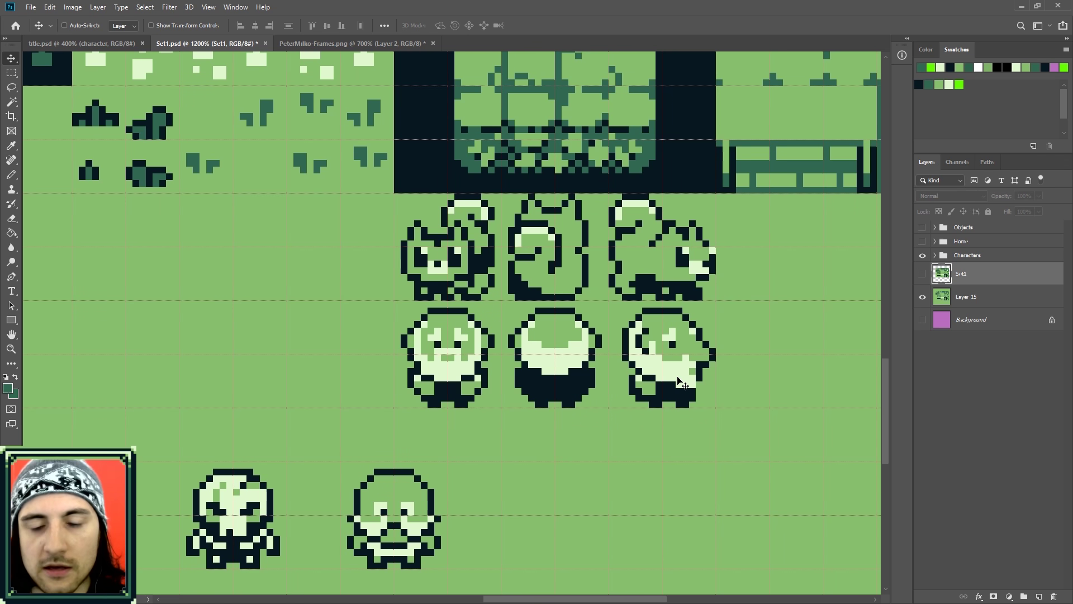
{"action": "scroll", "coordinate": [681, 382], "scroll_direction": "down", "scroll_amount": 3, "text": "alt"}
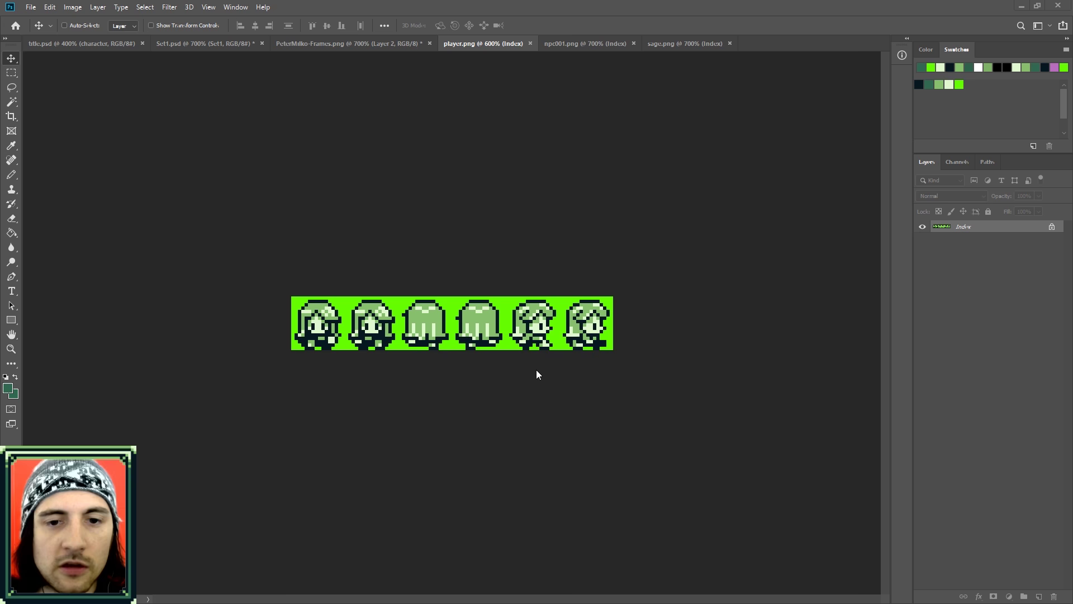
View the npc001.png and sage.png character sprite sheets
{"action": "left_click", "coordinate": [571, 43]}
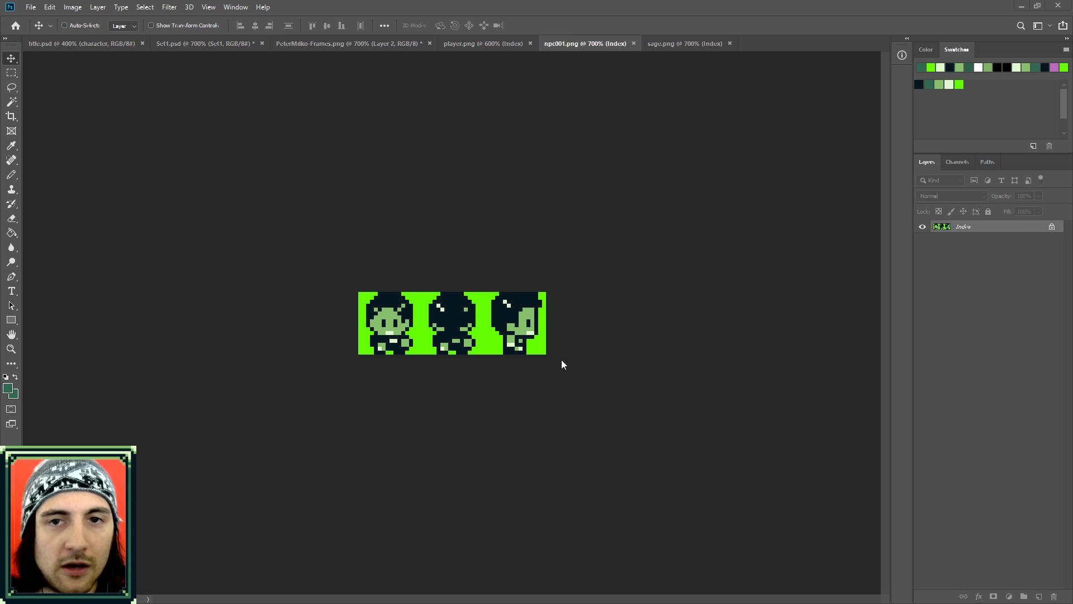
{"action": "left_click", "coordinate": [665, 44]}
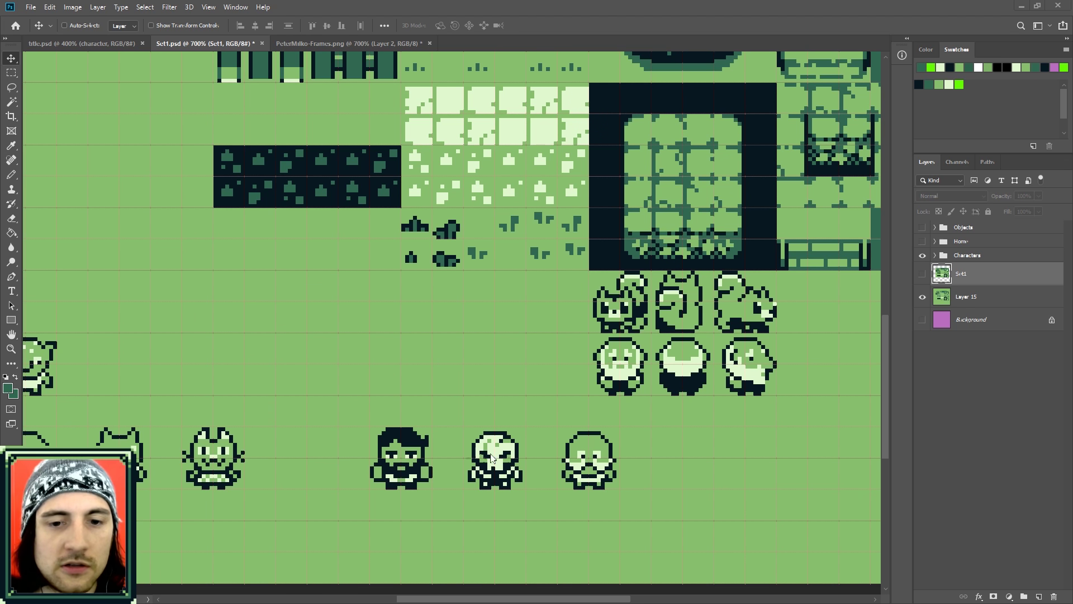
Hide the Characters group in Set1.psd to leave only the environment tiles visible
{"action": "scroll", "coordinate": [474, 402], "scroll_direction": "up", "scroll_amount": 3}
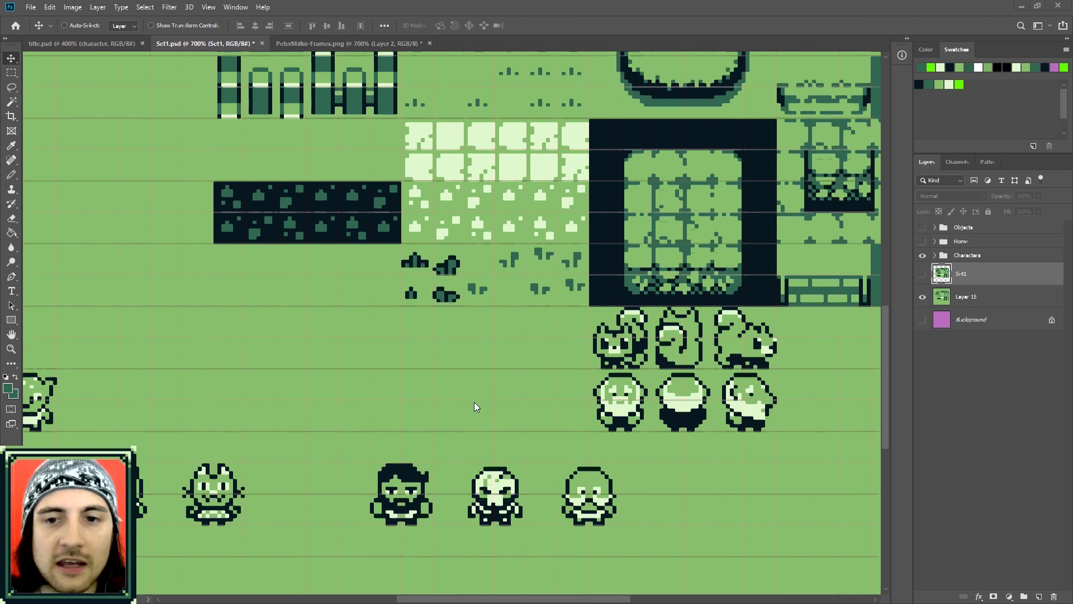
{"action": "scroll", "coordinate": [474, 402], "scroll_direction": "down", "scroll_amount": 3}
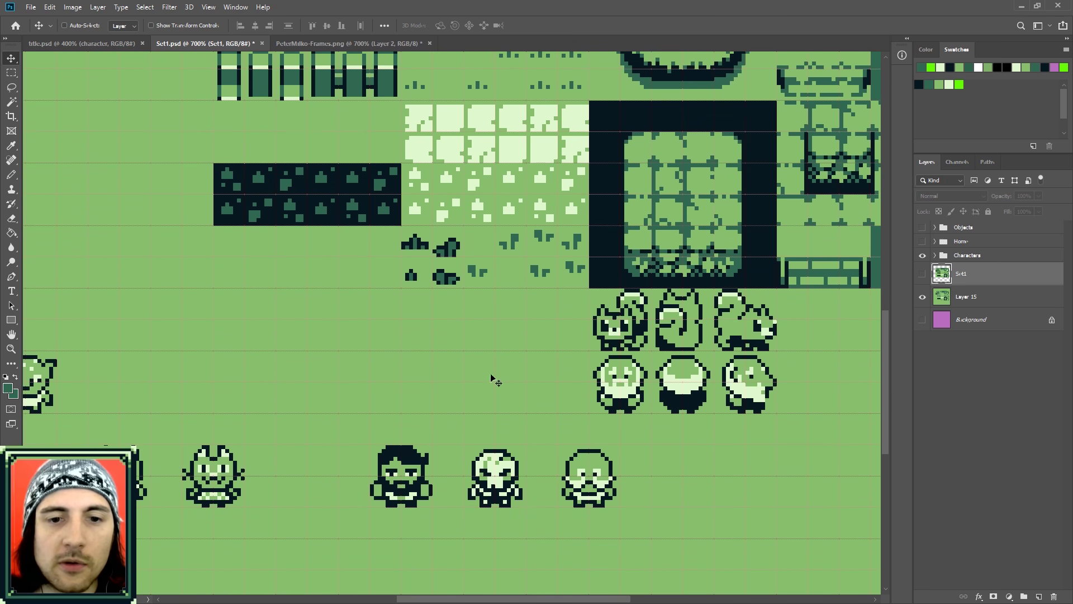
{"action": "scroll", "coordinate": [486, 386], "scroll_direction": "up", "scroll_amount": 3}
{"action": "scroll", "coordinate": [482, 390], "scroll_direction": "up", "scroll_amount": 6}
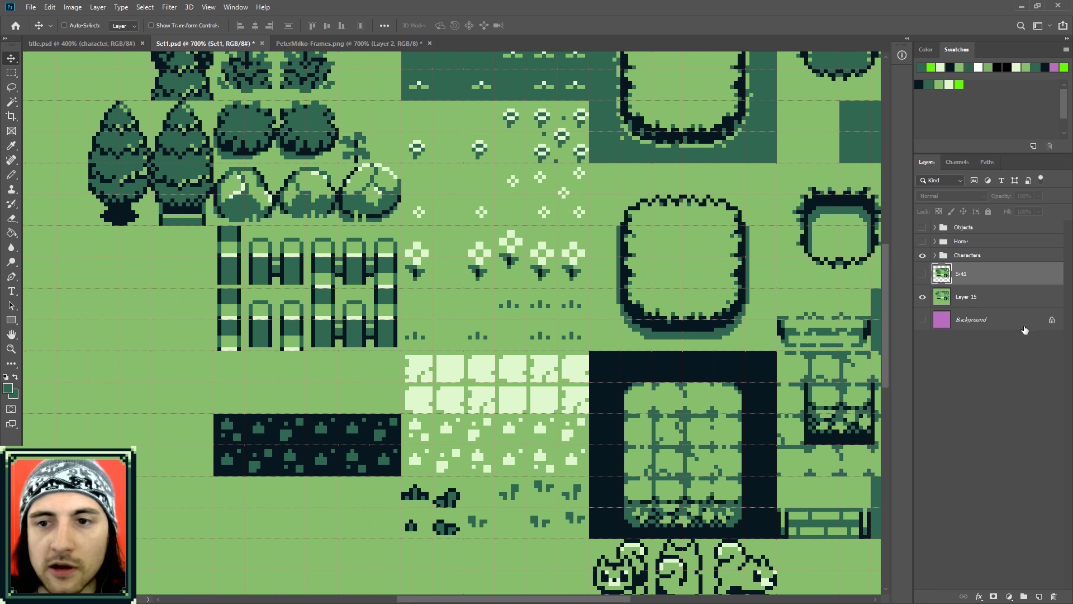
{"action": "left_click", "coordinate": [922, 256]}
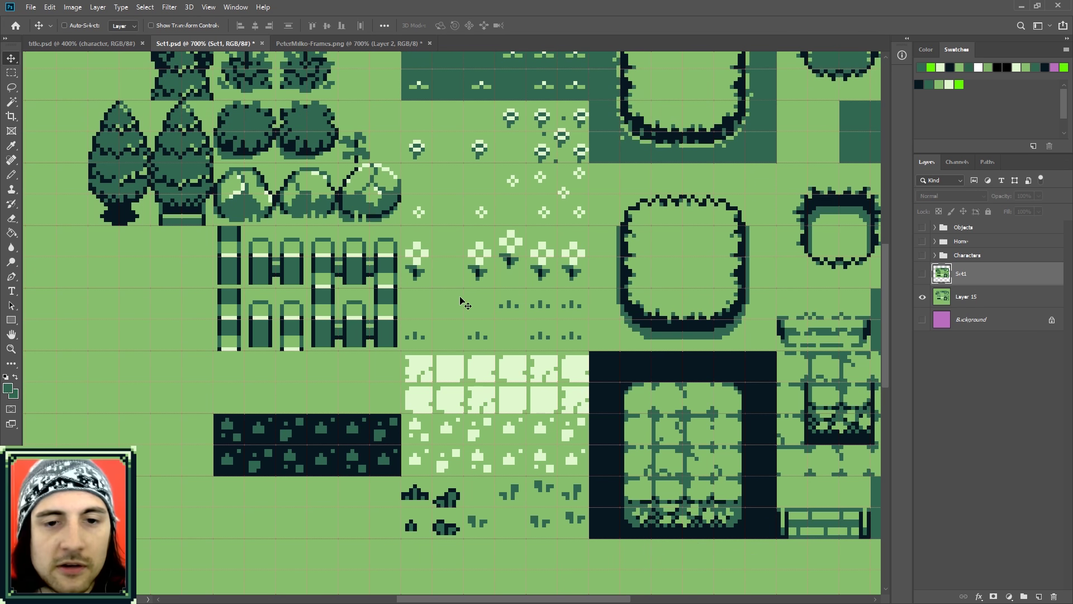
Examine the grass, flower, fence, tree and cliff tiles of the tileset up close and as a whole
{"action": "scroll", "coordinate": [462, 331], "scroll_direction": "up", "scroll_amount": 1, "text": "alt"}
{"action": "scroll", "coordinate": [463, 331], "scroll_direction": "up", "scroll_amount": 1, "text": "alt"}
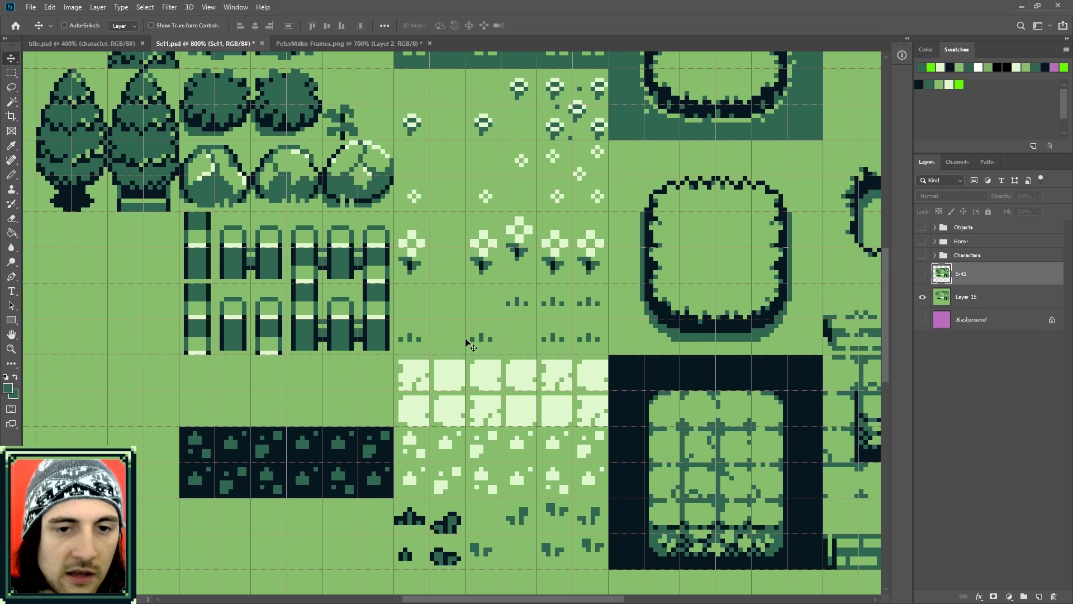
{"action": "scroll", "coordinate": [436, 342], "scroll_direction": "up", "scroll_amount": 6, "text": "alt"}
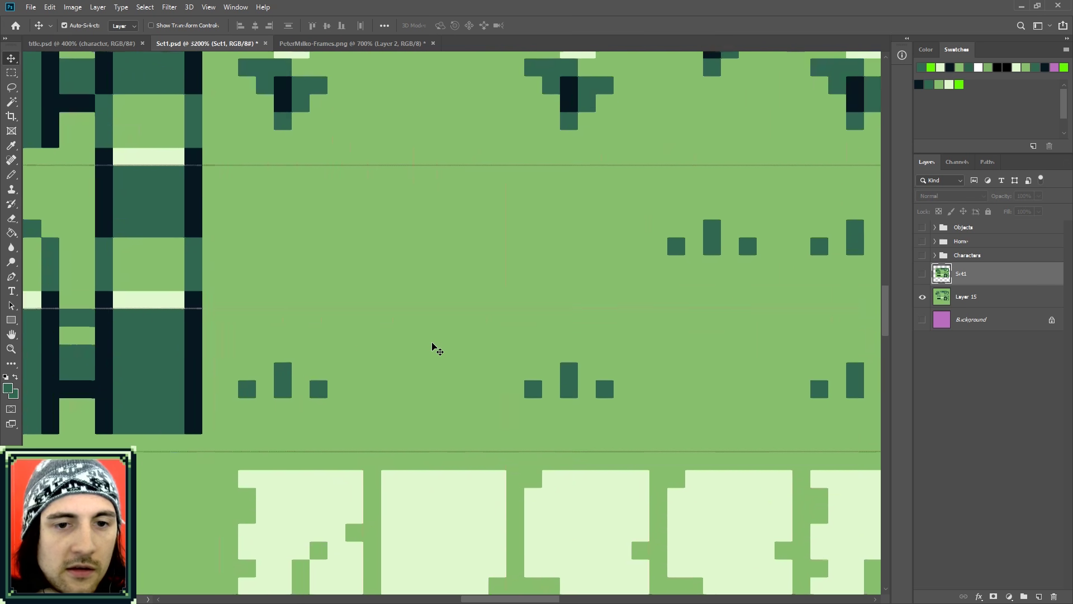
{"action": "scroll", "coordinate": [437, 340], "scroll_direction": "down", "scroll_amount": 7, "text": "alt"}
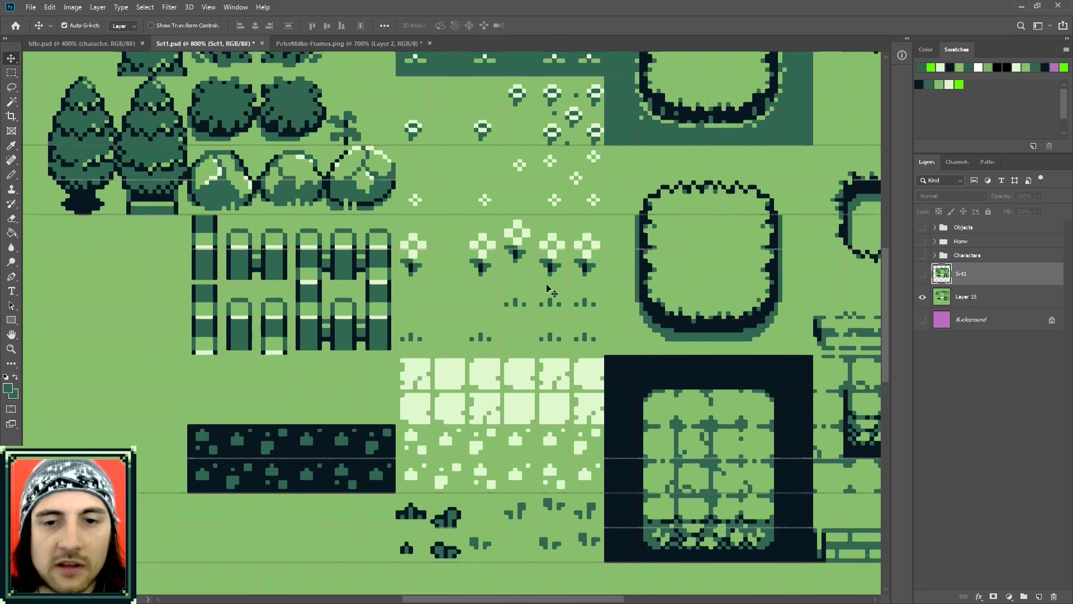
{"action": "scroll", "coordinate": [550, 305], "scroll_direction": "up", "scroll_amount": 2, "text": "alt"}
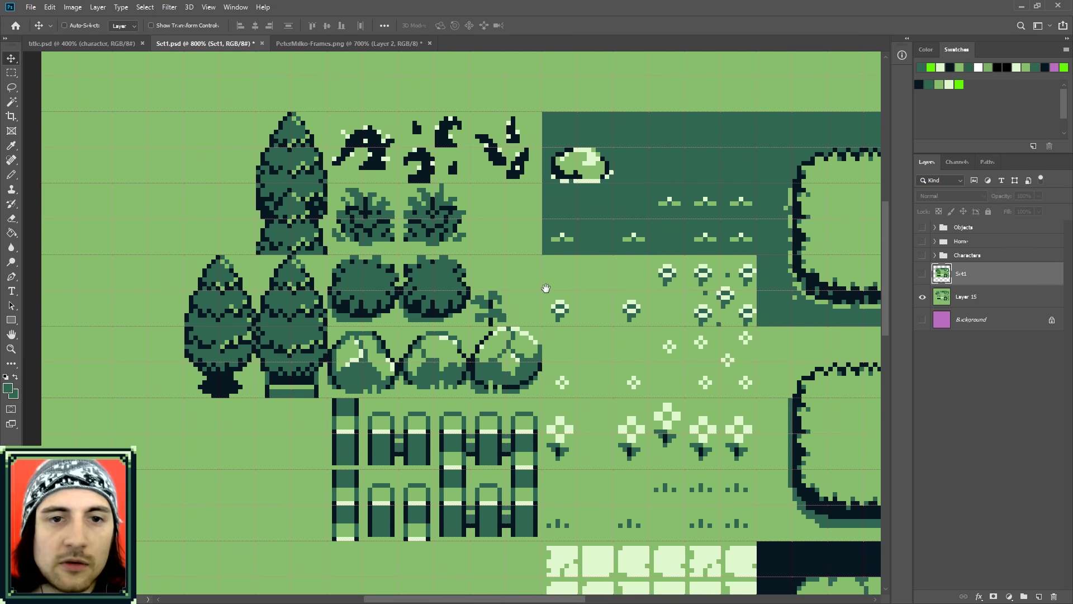
{"action": "left_click_drag", "start_coordinate": [604, 317], "coordinate": [573, 327]}
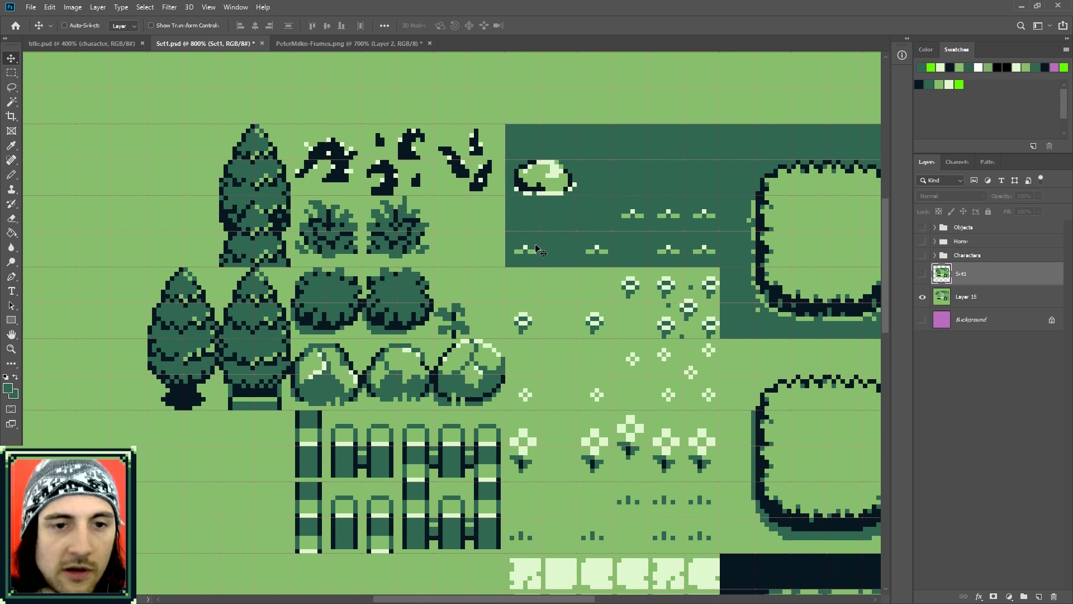
{"action": "scroll", "coordinate": [573, 278], "scroll_direction": "down", "scroll_amount": 1, "text": "alt"}
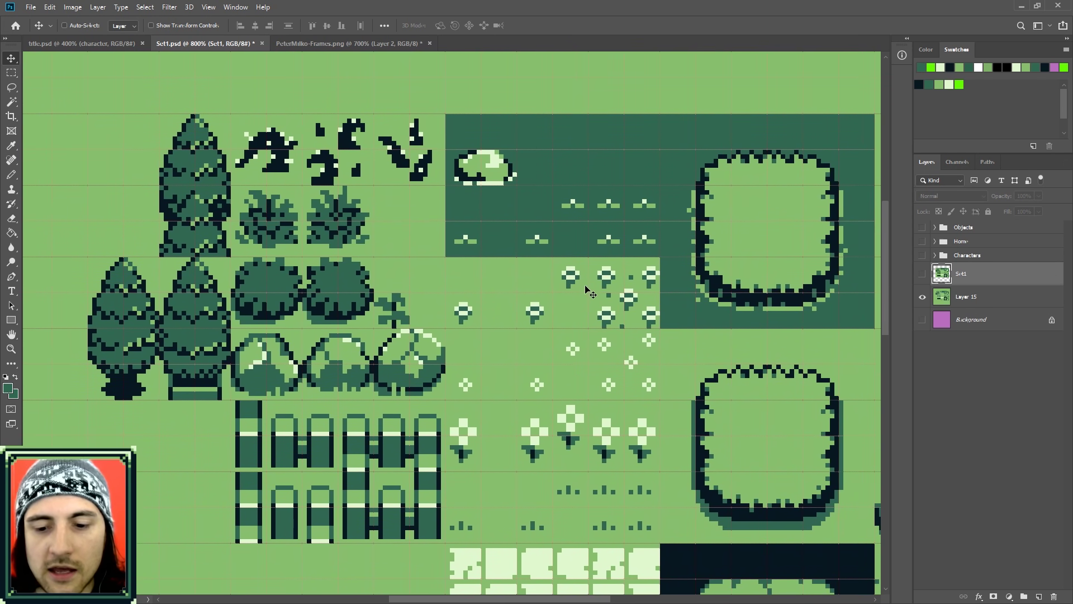
{"action": "scroll", "coordinate": [669, 353], "scroll_direction": "down", "scroll_amount": 2, "text": "alt"}
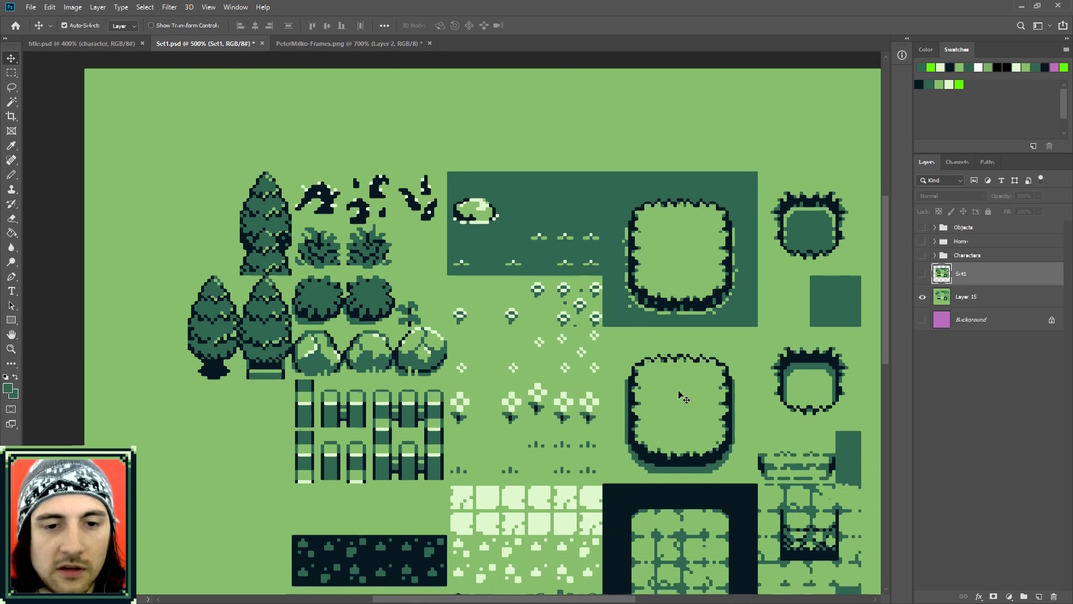
{"action": "scroll", "coordinate": [682, 384], "scroll_direction": "up", "scroll_amount": 1, "text": "alt"}
{"action": "left_click_drag", "start_coordinate": [699, 425], "coordinate": [724, 377]}
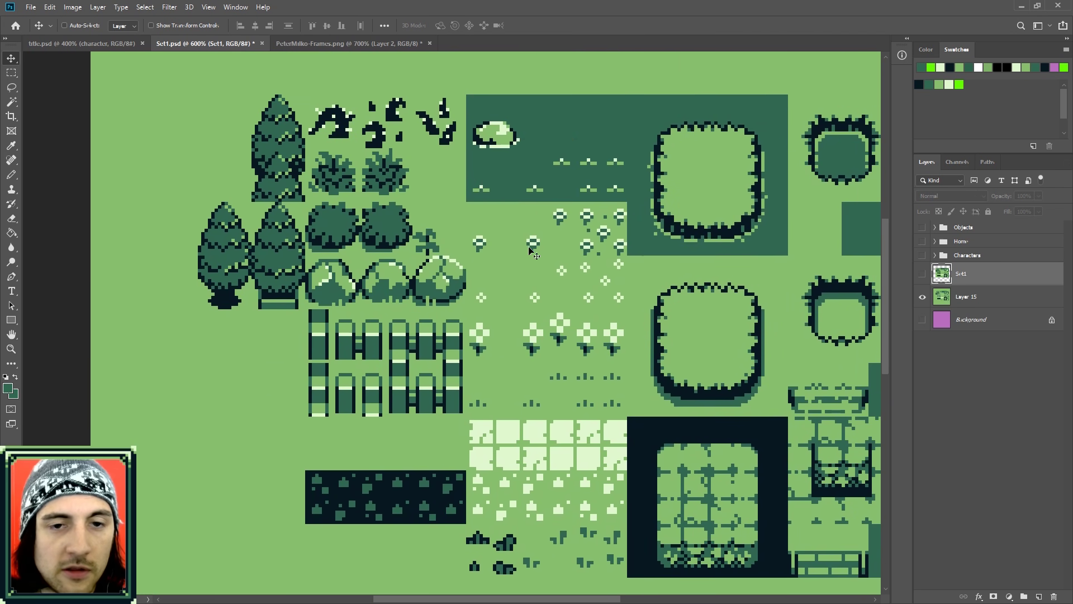
Show the grid over the tileset and check how the flower, fence and path tiles fit its cells
{"action": "key", "text": "ctrl+apostrophe"}
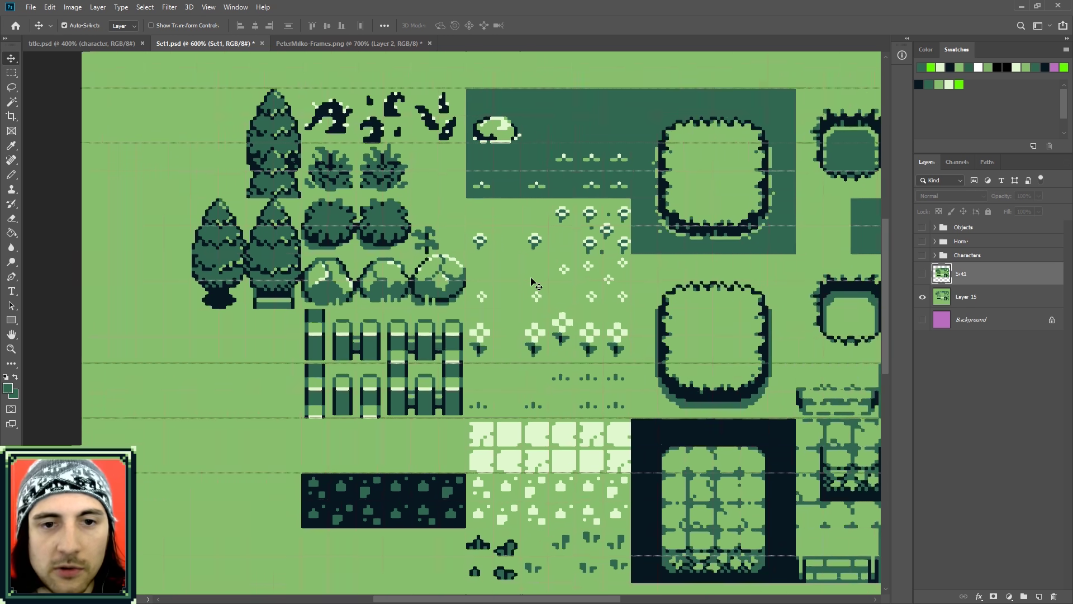
{"action": "scroll", "coordinate": [485, 235], "scroll_direction": "up", "scroll_amount": 2, "text": "alt"}
{"action": "left_click_drag", "start_coordinate": [531, 202], "coordinate": [543, 289]}
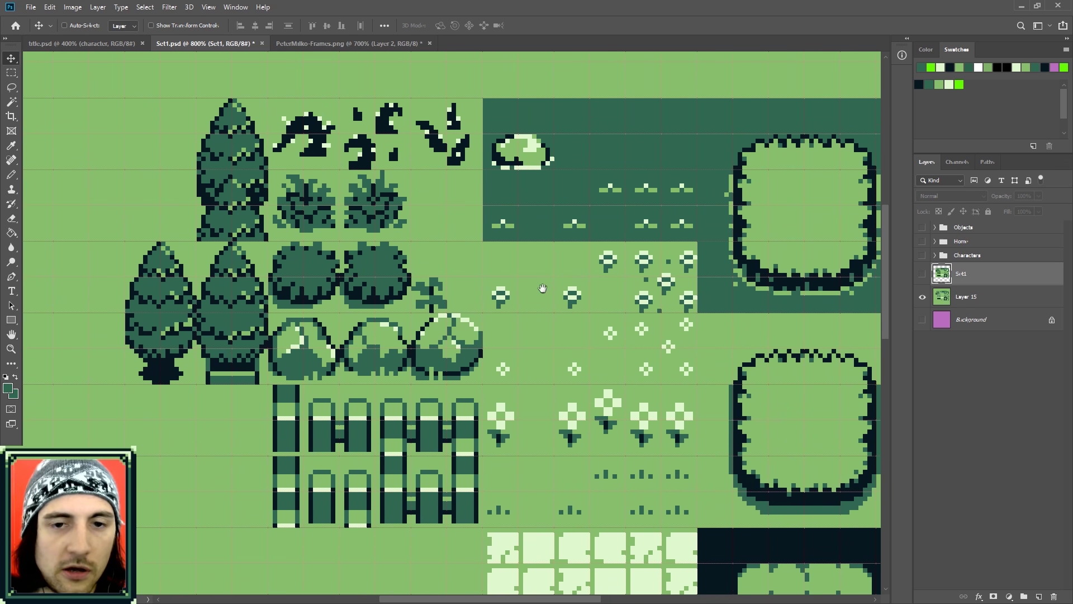
{"action": "scroll", "coordinate": [462, 310], "scroll_direction": "down", "scroll_amount": 5}
{"action": "scroll", "coordinate": [503, 319], "scroll_direction": "right", "scroll_amount": 3}
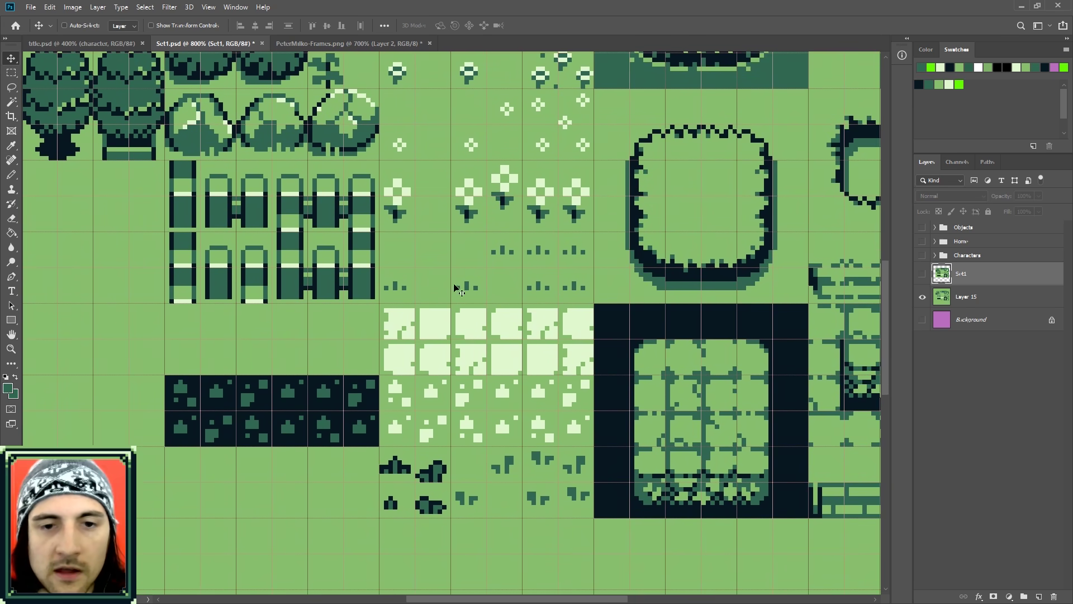
Examine how the light paving and scattered-stone path tiles fit the grid, up close and within the whole tileset
{"action": "left_click_drag", "start_coordinate": [456, 288], "coordinate": [517, 270]}
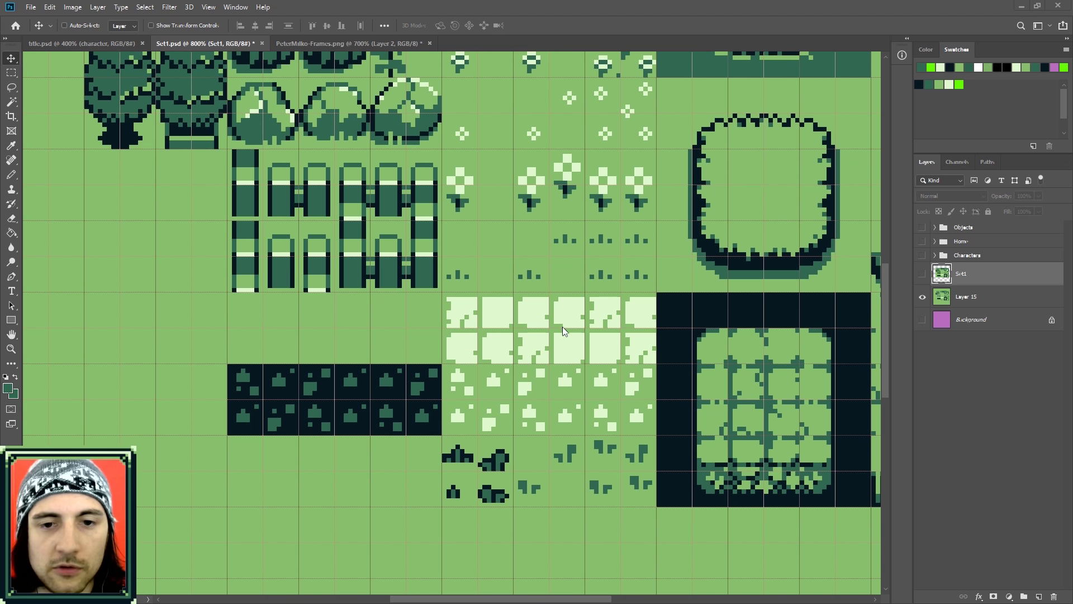
{"action": "key", "text": "ctrl+plus"}
{"action": "key", "text": "ctrl+plus"}
{"action": "key", "text": "ctrl+plus"}
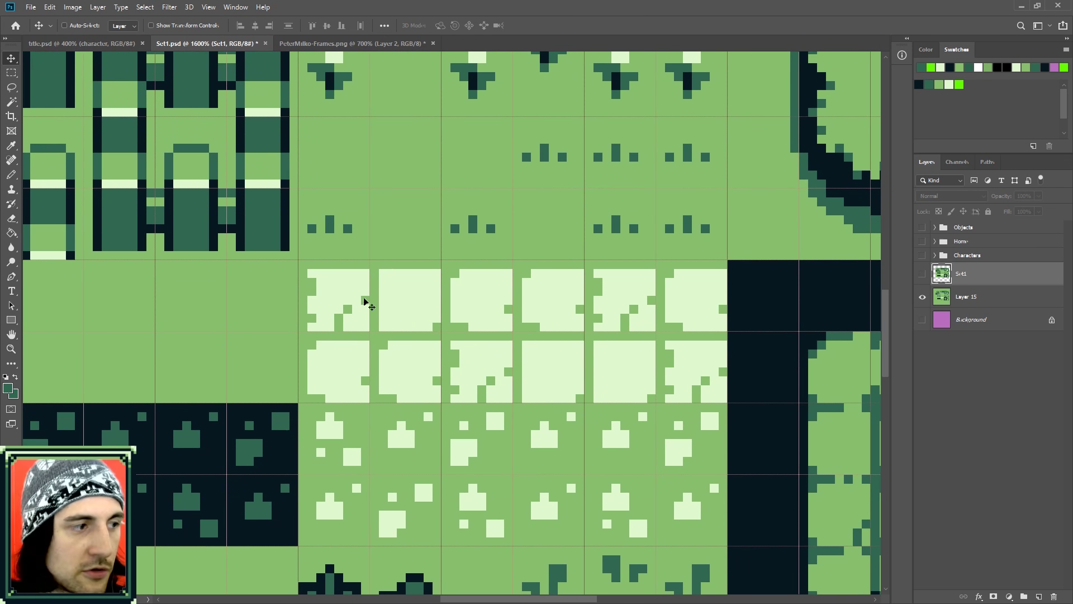
{"action": "key", "text": "ctrl+minus"}
{"action": "key", "text": "ctrl+minus"}
{"action": "key", "text": "ctrl+minus"}
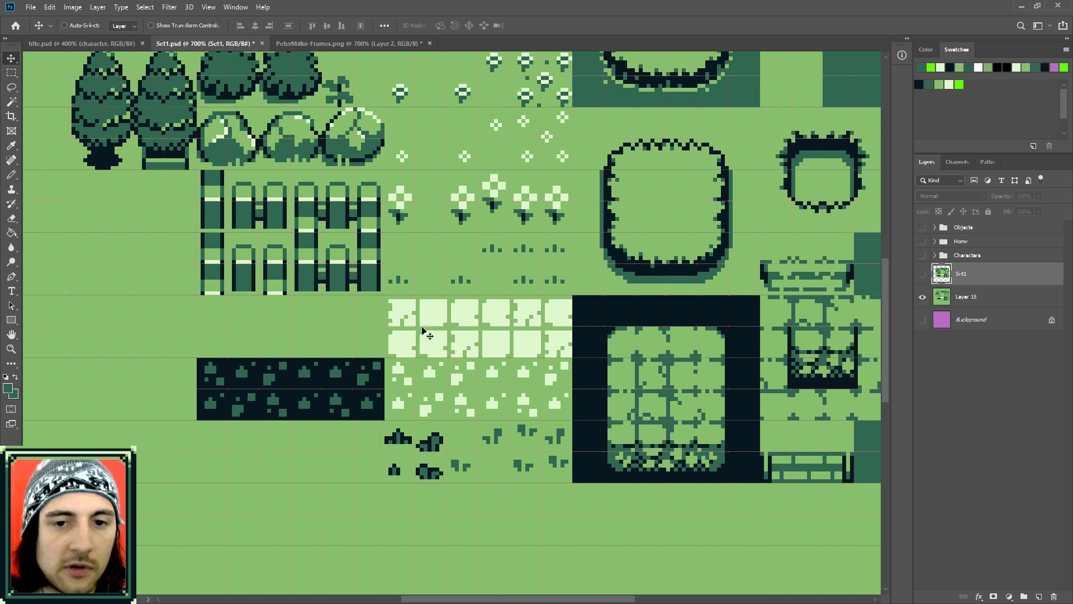
{"action": "key", "text": "ctrl+minus"}
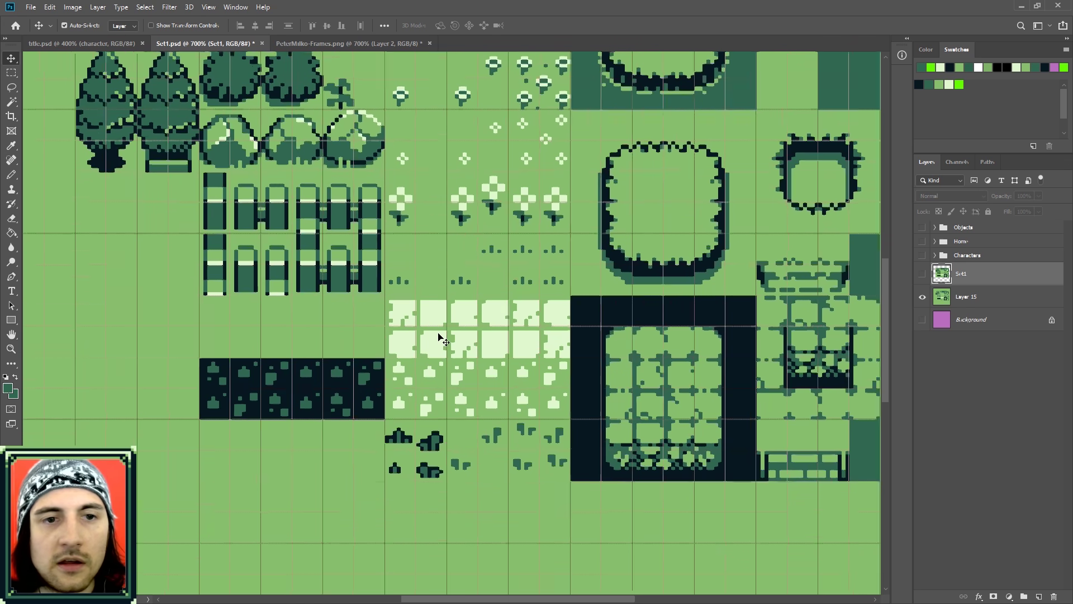
{"action": "key", "text": "ctrl+minus"}
{"action": "key", "text": "ctrl+minus"}
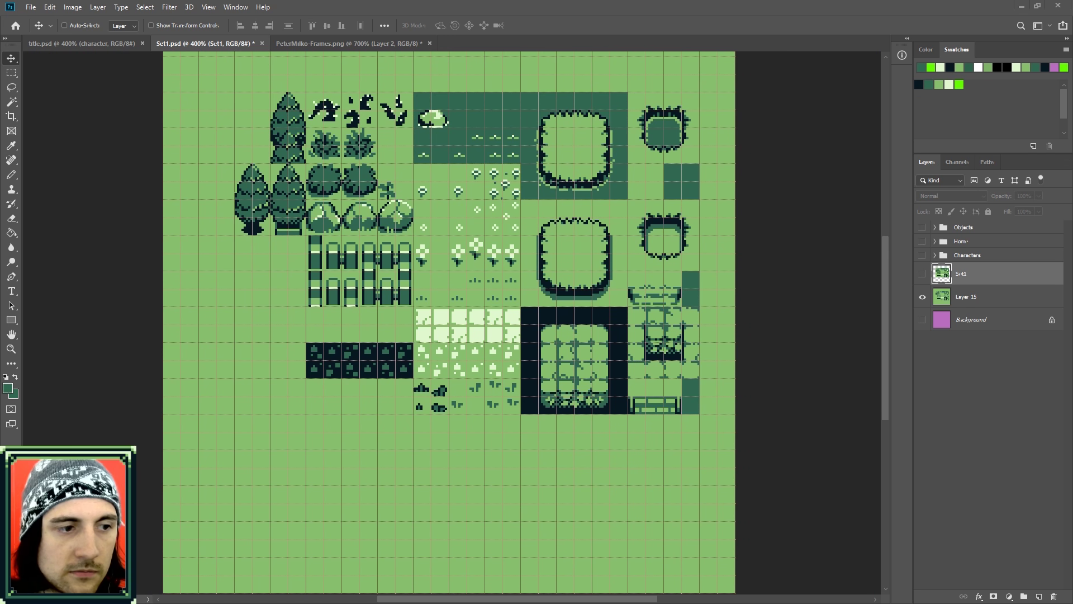
Marquee the first boulder and its lower-left quarter to compare a full tile with a single sub-cell, and clear the selection
{"action": "key", "text": "ctrl+plus"}
{"action": "key", "text": "ctrl+plus"}
{"action": "key", "text": "ctrl+plus"}
{"action": "key", "text": "ctrl+plus"}
{"action": "key", "text": "ctrl+plus"}
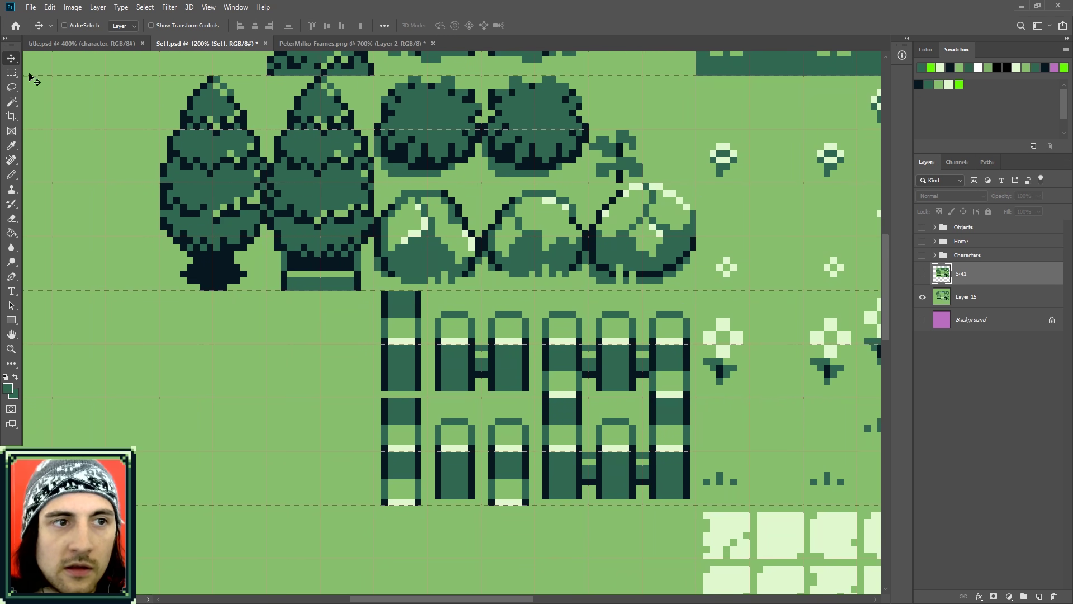
{"action": "key", "text": "m"}
{"action": "left_click_drag", "start_coordinate": [381, 185], "coordinate": [488, 289]}
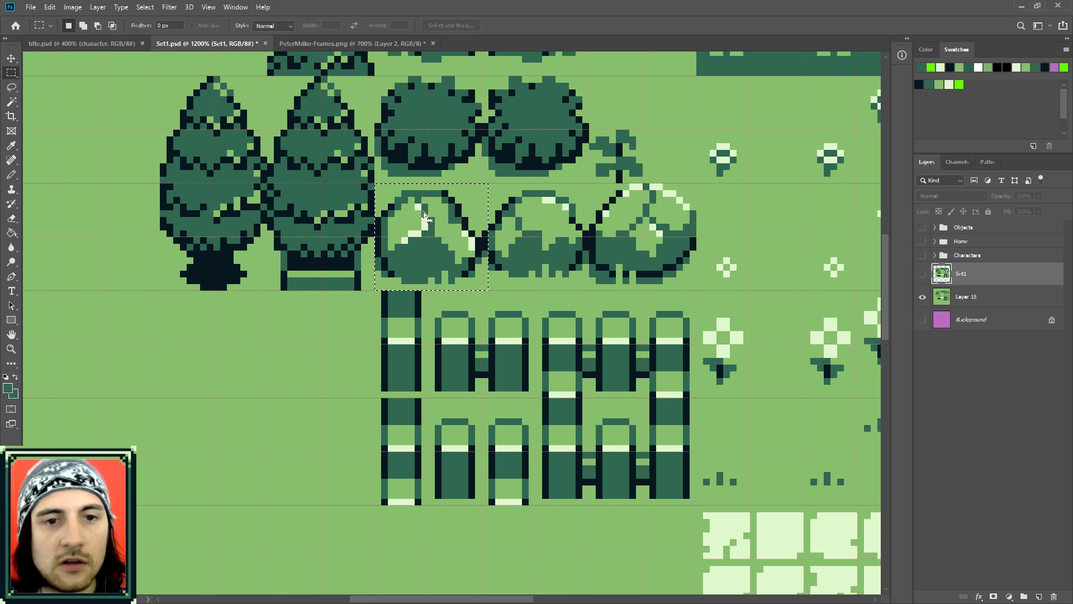
{"action": "left_click", "coordinate": [391, 193]}
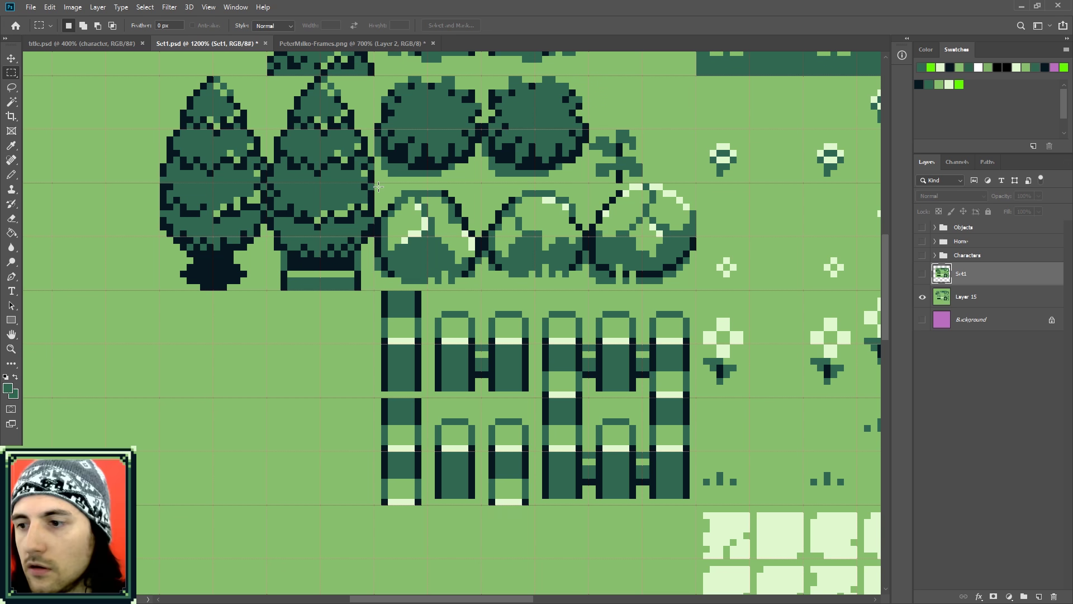
{"action": "left_click_drag", "start_coordinate": [374, 237], "coordinate": [429, 285]}
{"action": "key", "text": "alt+BackSpace"}
{"action": "key", "text": "ctrl+d"}
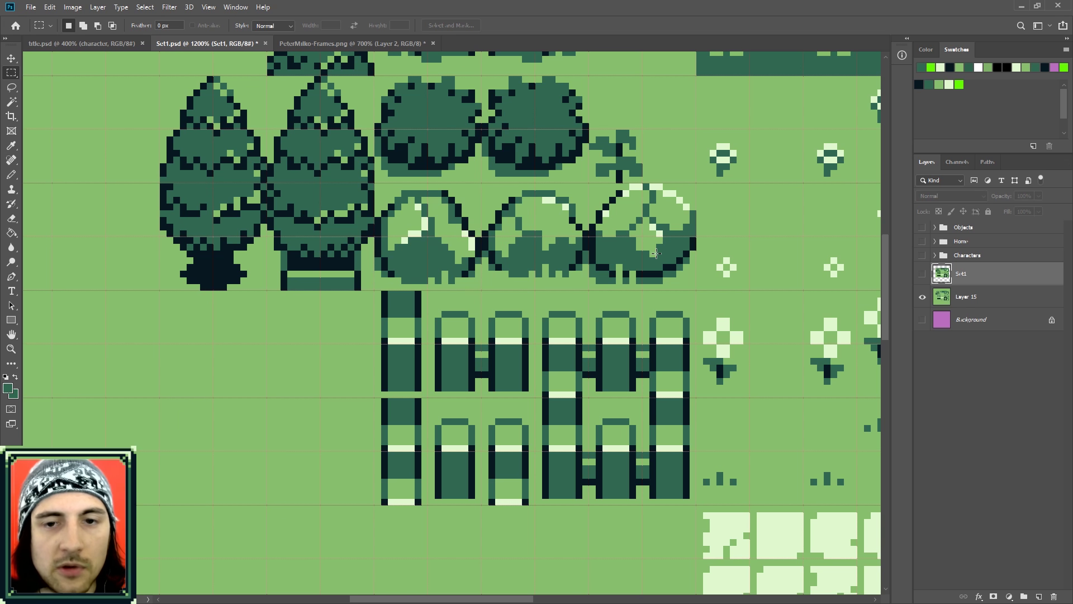
Marquee the lower halves and the upper halves of the two pine trees to check how they divide into grid tiles
{"action": "scroll", "coordinate": [272, 314], "scroll_direction": "up", "scroll_amount": 3}
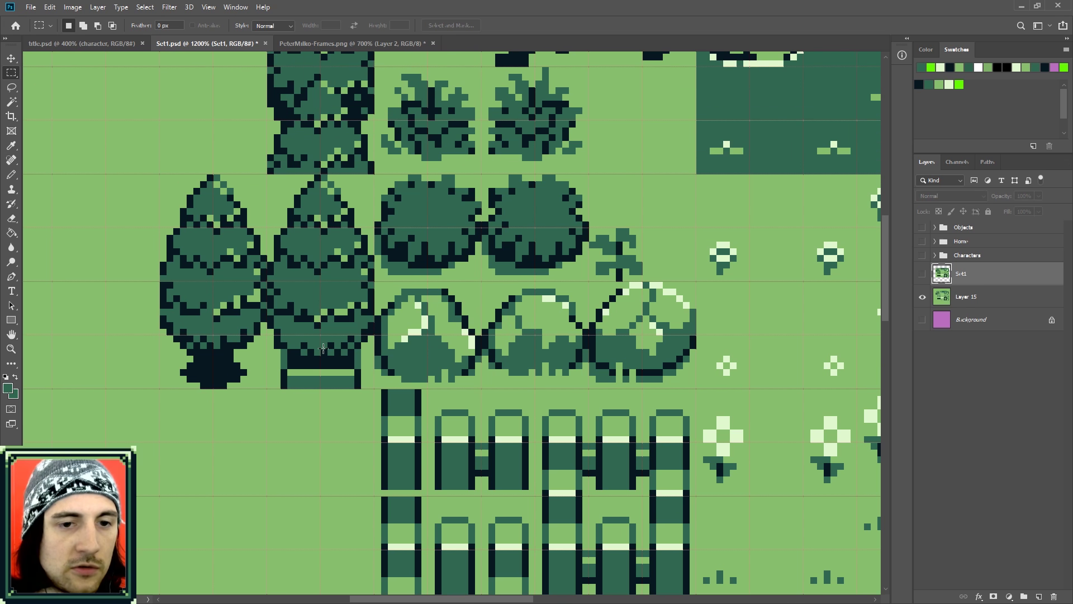
{"action": "left_click_drag", "start_coordinate": [167, 282], "coordinate": [382, 382]}
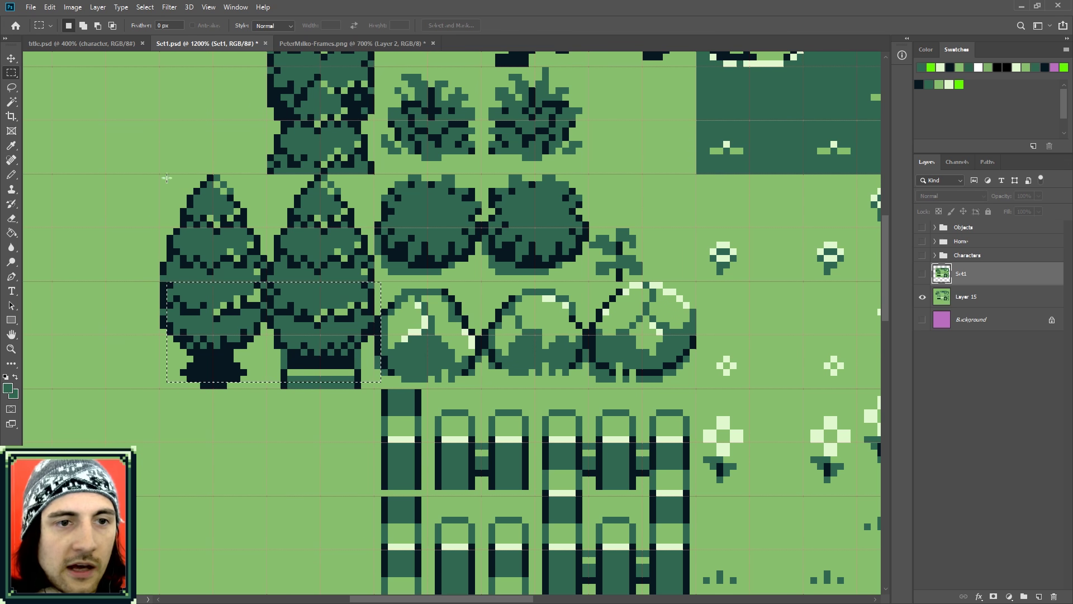
{"action": "left_click_drag", "start_coordinate": [160, 174], "coordinate": [374, 282]}
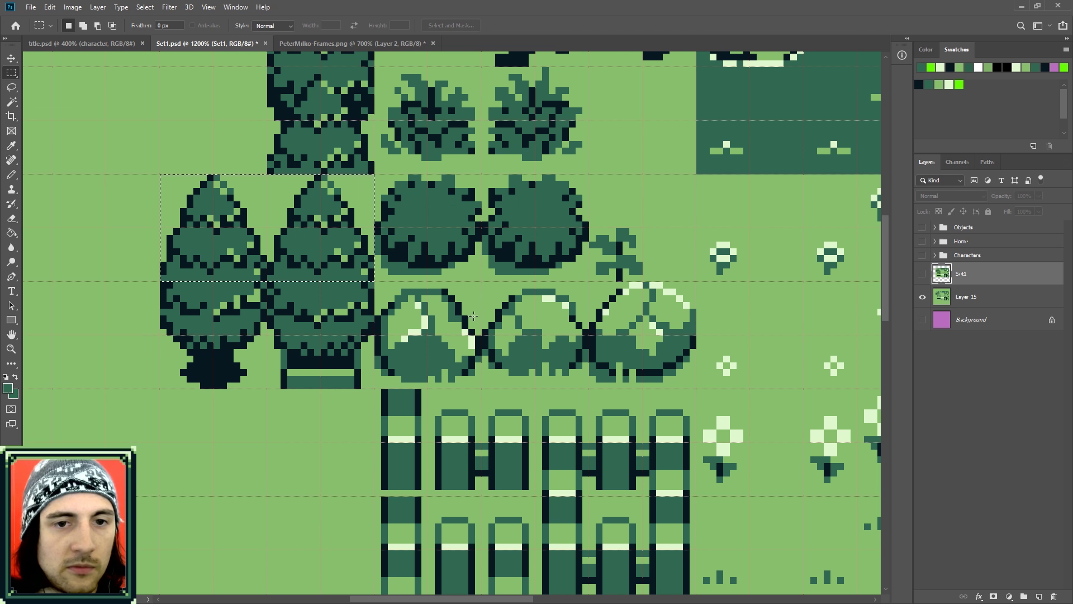
{"action": "scroll", "coordinate": [482, 310], "scroll_direction": "up", "scroll_amount": 1}
{"action": "scroll", "coordinate": [482, 311], "scroll_direction": "up", "scroll_amount": 1}
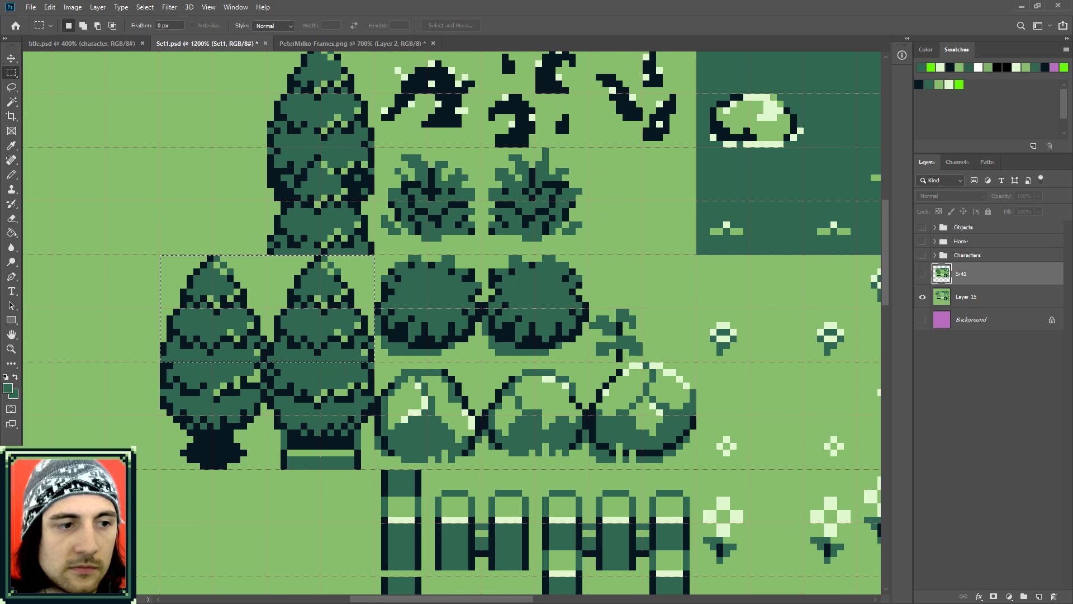
{"action": "scroll", "coordinate": [301, 380], "scroll_direction": "down", "scroll_amount": 4, "text": "alt"}
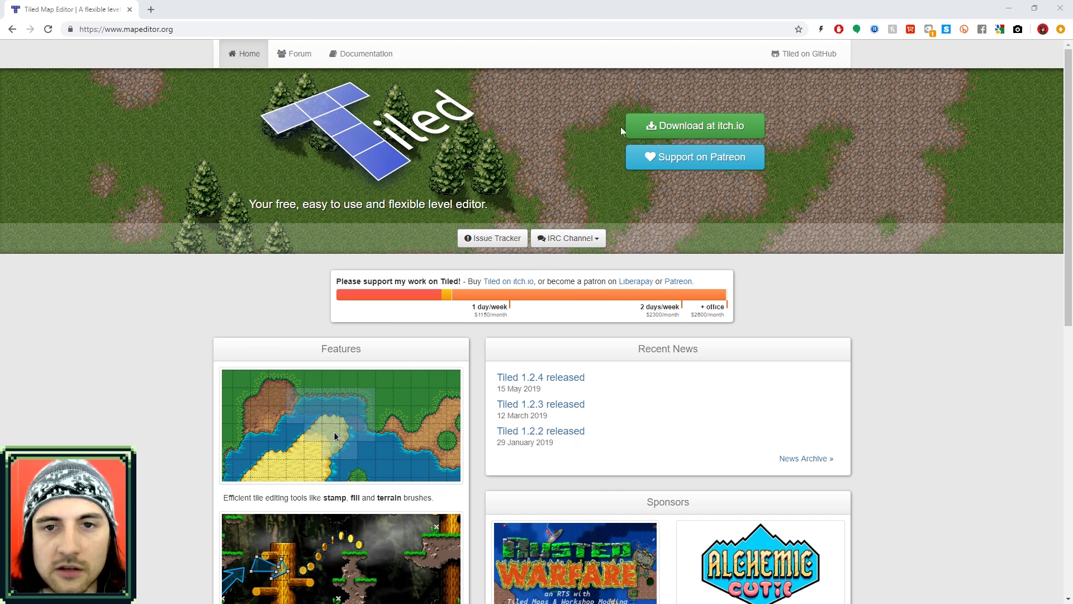
Open the Tiled Map Editor page on itch.io from mapeditor.org, view its download options and close them
{"action": "left_click", "coordinate": [691, 126]}
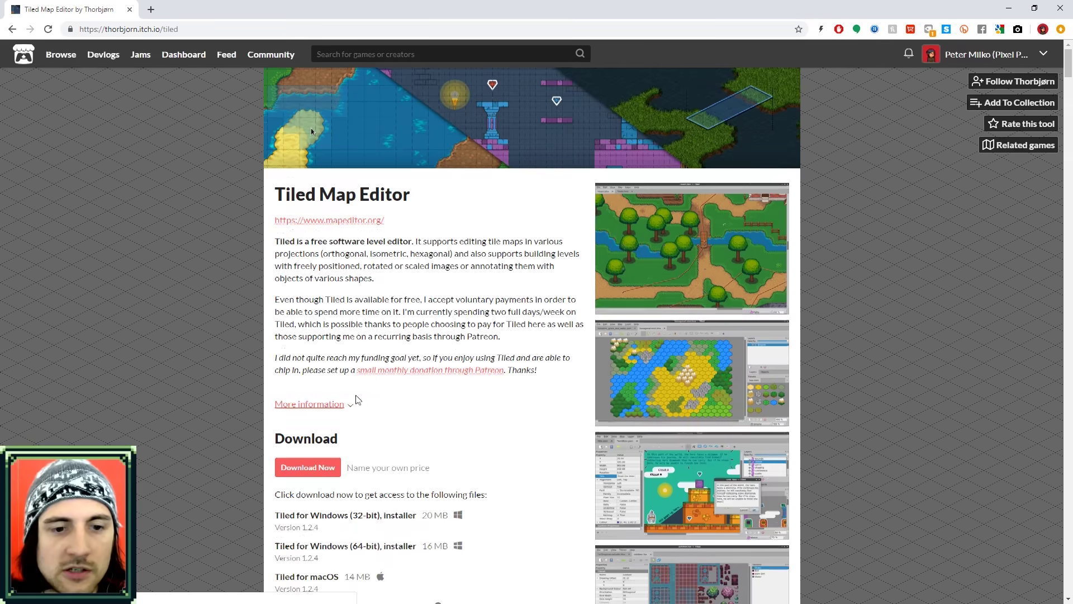
{"action": "scroll", "coordinate": [346, 391], "scroll_direction": "down", "scroll_amount": 2}
{"action": "left_click", "coordinate": [321, 355]}
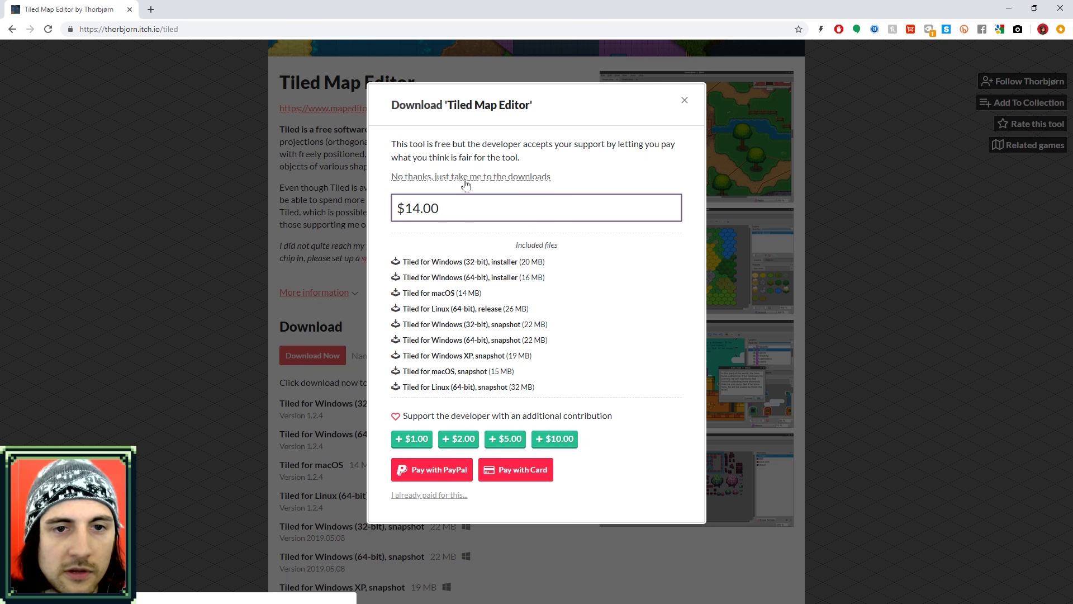
{"action": "left_click", "coordinate": [684, 100]}
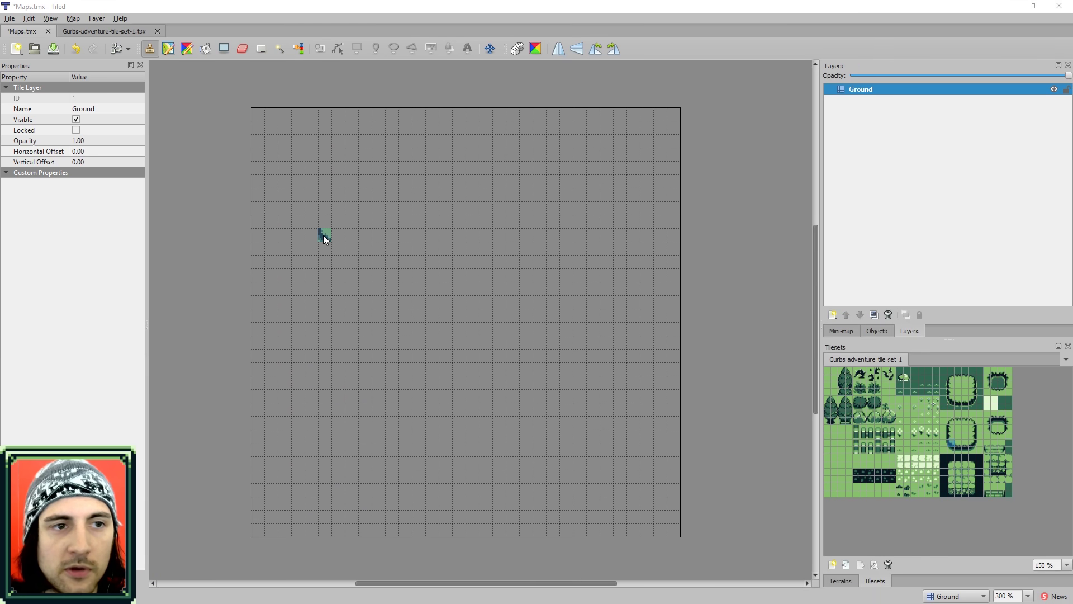
In Tiled, open the settings for a new map and examine the map width and height values
{"action": "left_click", "coordinate": [10, 18]}
{"action": "mouse_move", "coordinate": [33, 31]}
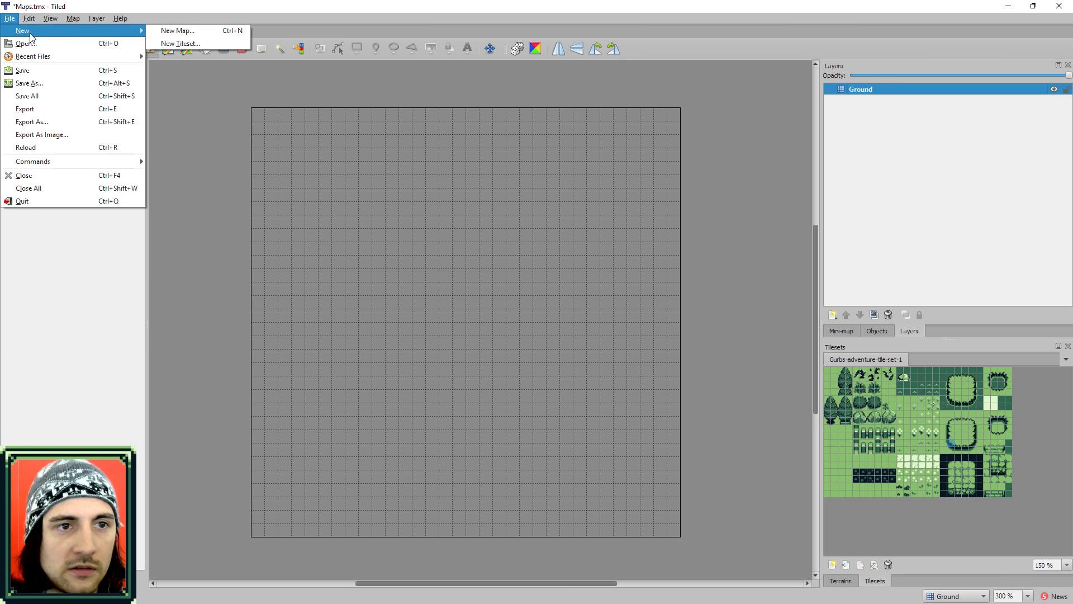
{"action": "left_click", "coordinate": [173, 34]}
{"action": "left_click_drag", "start_coordinate": [560, 211], "coordinate": [538, 193]}
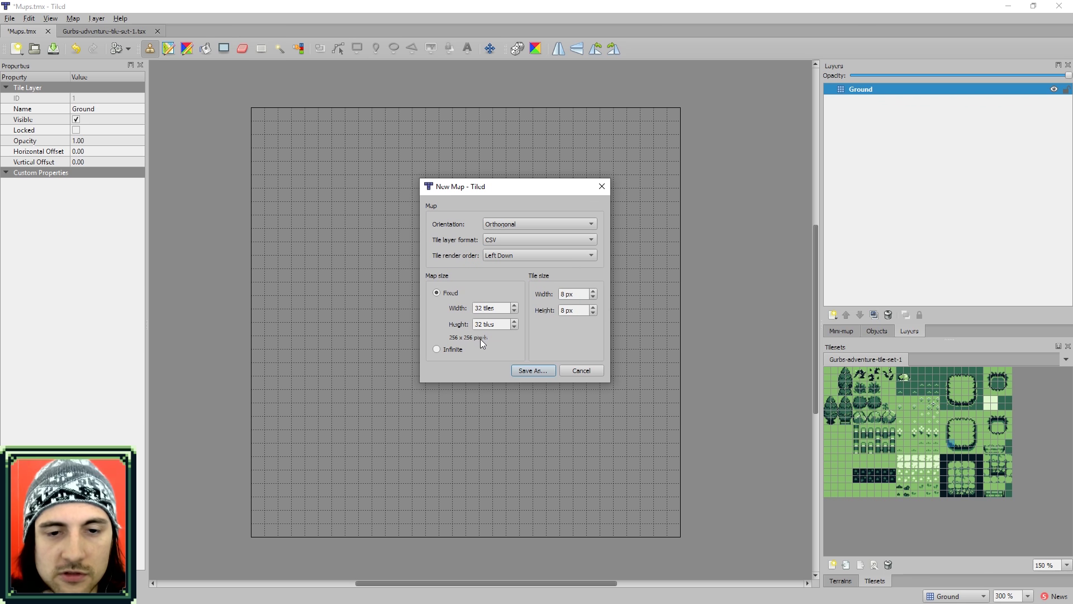
{"action": "double_click", "coordinate": [479, 308]}
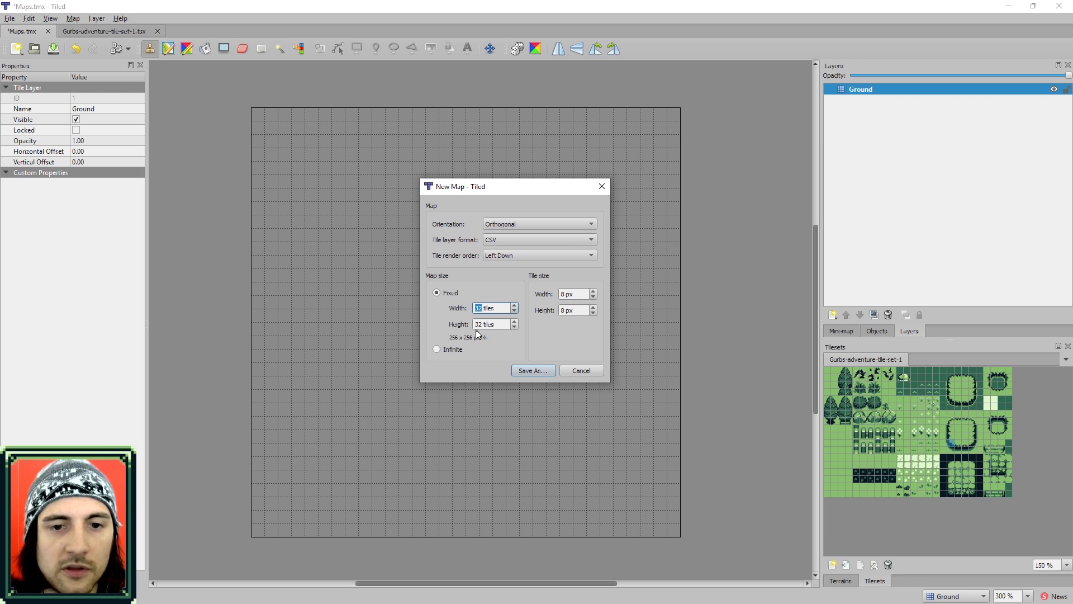
{"action": "double_click", "coordinate": [480, 324]}
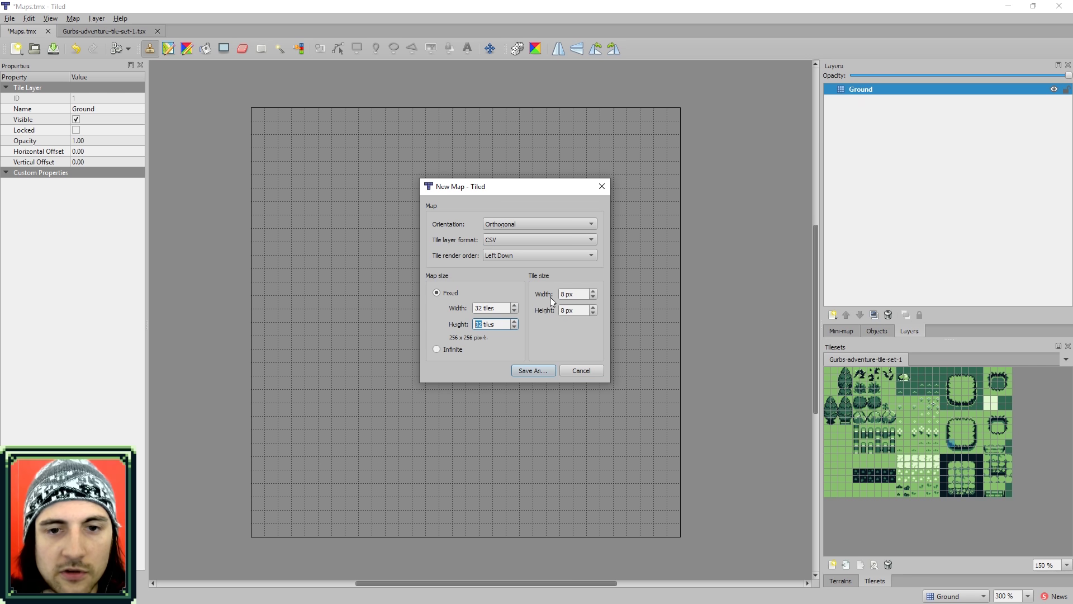
Try a tile width of 16 px for the new map, restore it to 8 px, and cancel the map creation
{"action": "double_click", "coordinate": [563, 294]}
{"action": "type", "text": "16"}
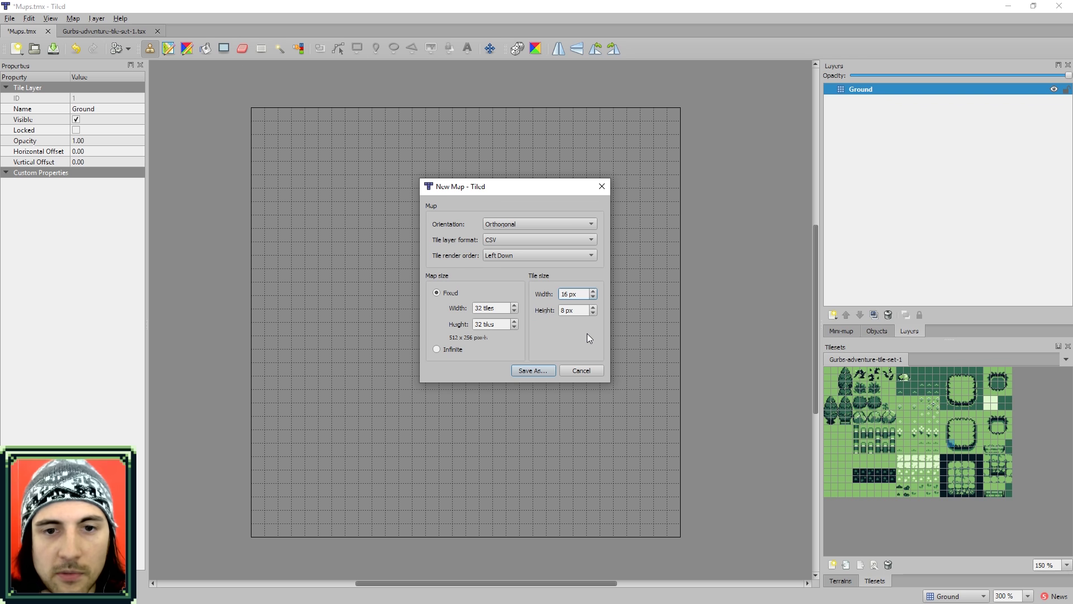
{"action": "key", "text": "BackSpace"}
{"action": "key", "text": "BackSpace"}
{"action": "type", "text": "8"}
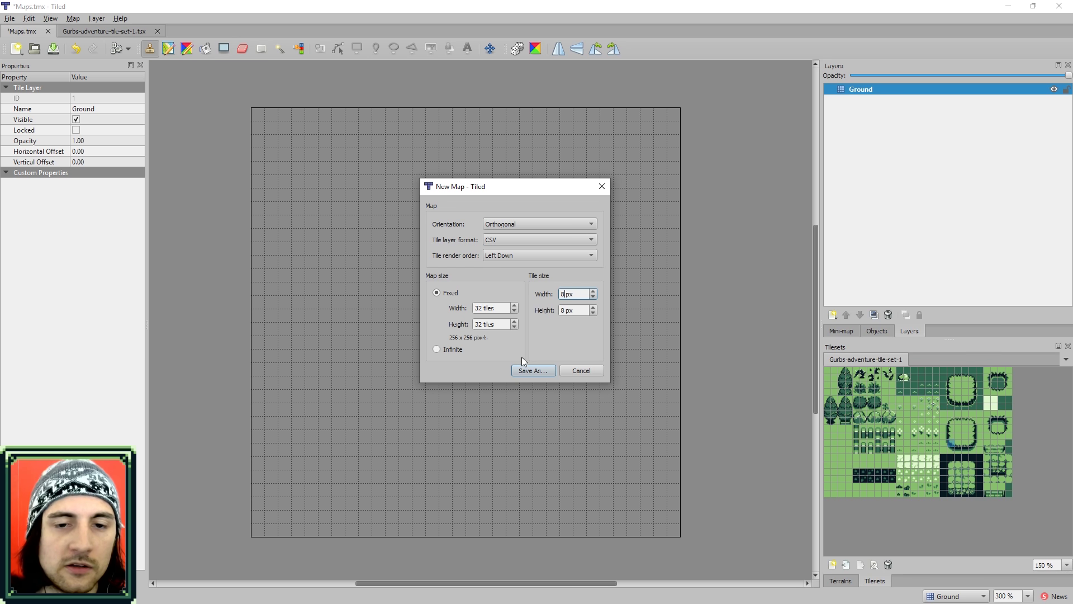
{"action": "key", "text": "shift+Tab"}
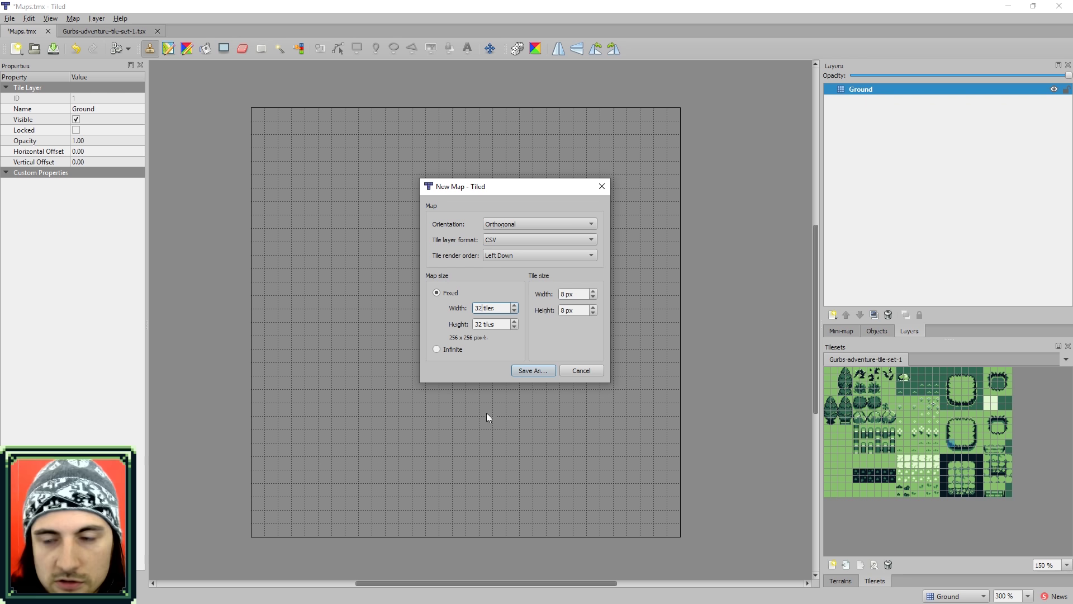
{"action": "left_click", "coordinate": [581, 370]}
View the settings for a new tileset and close them without creating one
{"action": "left_click", "coordinate": [902, 470]}
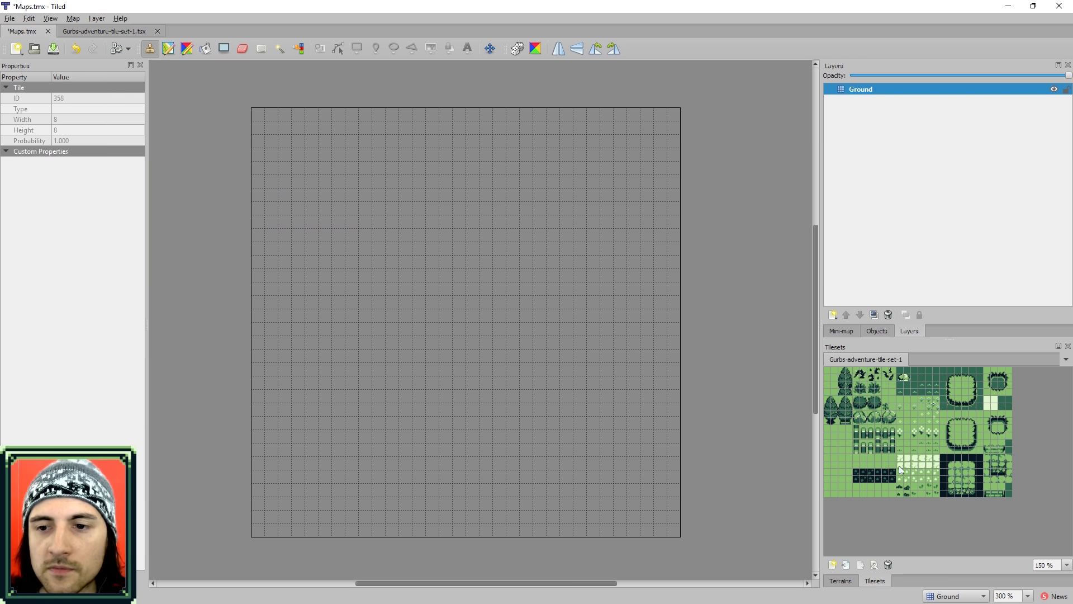
{"action": "left_click", "coordinate": [833, 566]}
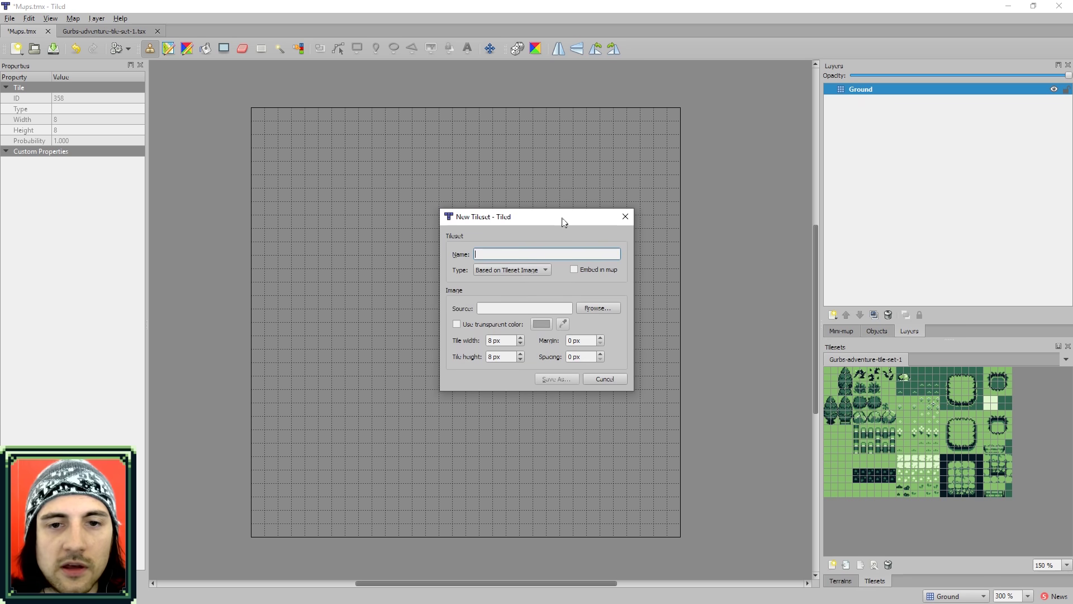
{"action": "left_click", "coordinate": [626, 216]}
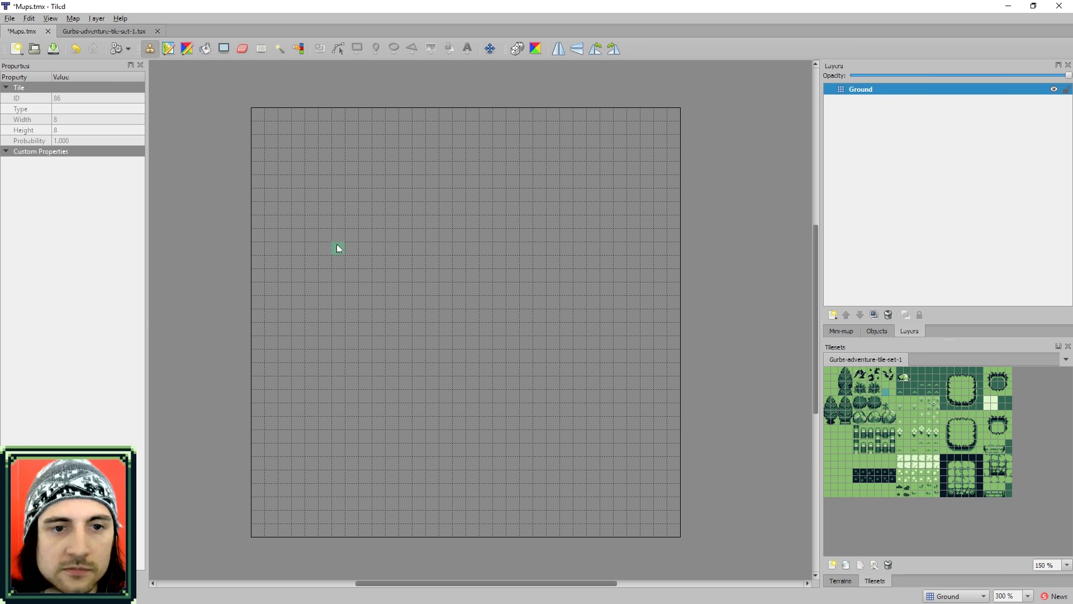
Paint freehand strokes of the plain grass tile across the Ground layer
{"action": "left_click", "coordinate": [845, 436]}
{"action": "left_click", "coordinate": [903, 429]}
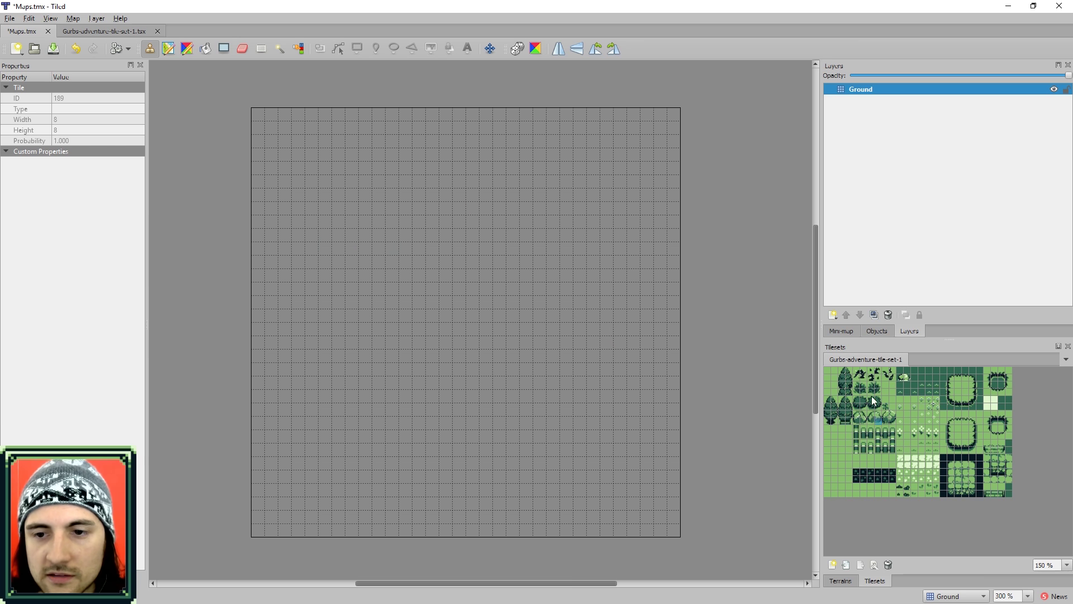
{"action": "left_click", "coordinate": [921, 391]}
{"action": "left_click", "coordinate": [888, 430]}
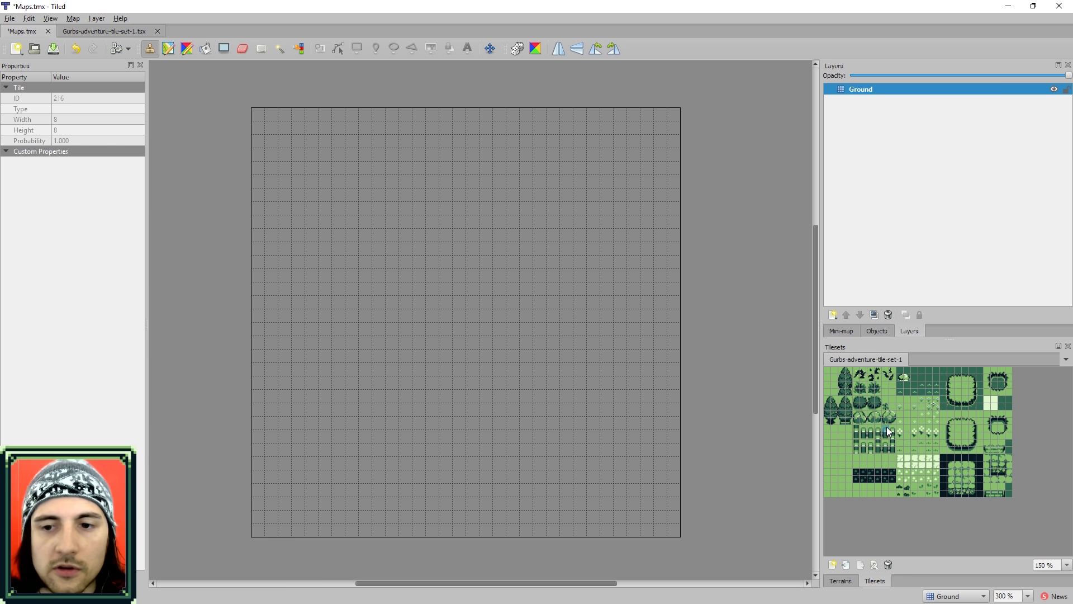
{"action": "left_click", "coordinate": [848, 436]}
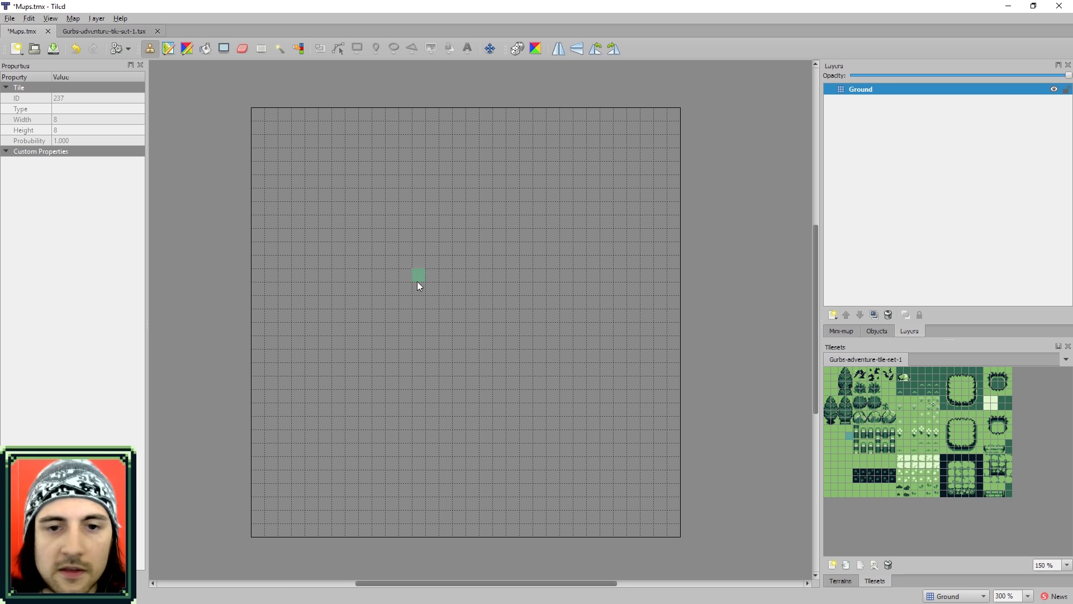
{"action": "mouse_move", "coordinate": [486, 288]}
{"action": "left_mouse_down"}
{"action": "mouse_move", "coordinate": [430, 375]}
{"action": "mouse_move", "coordinate": [366, 274]}
{"action": "left_mouse_up"}
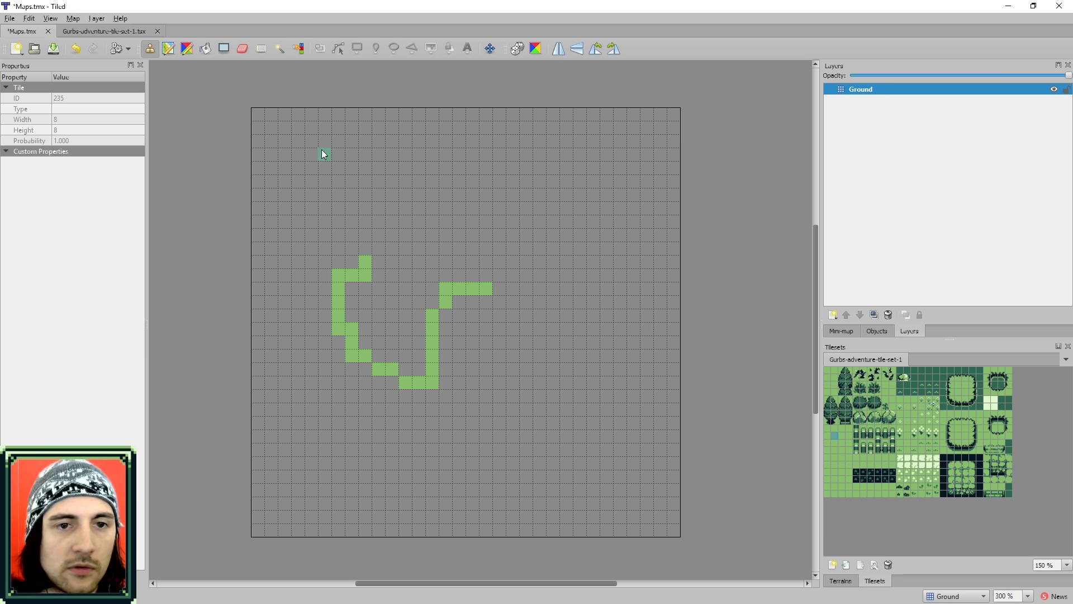
{"action": "mouse_move", "coordinate": [324, 154]}
{"action": "left_mouse_down"}
{"action": "mouse_move", "coordinate": [445, 183]}
{"action": "mouse_move", "coordinate": [412, 263]}
{"action": "mouse_move", "coordinate": [475, 434]}
{"action": "left_mouse_up"}
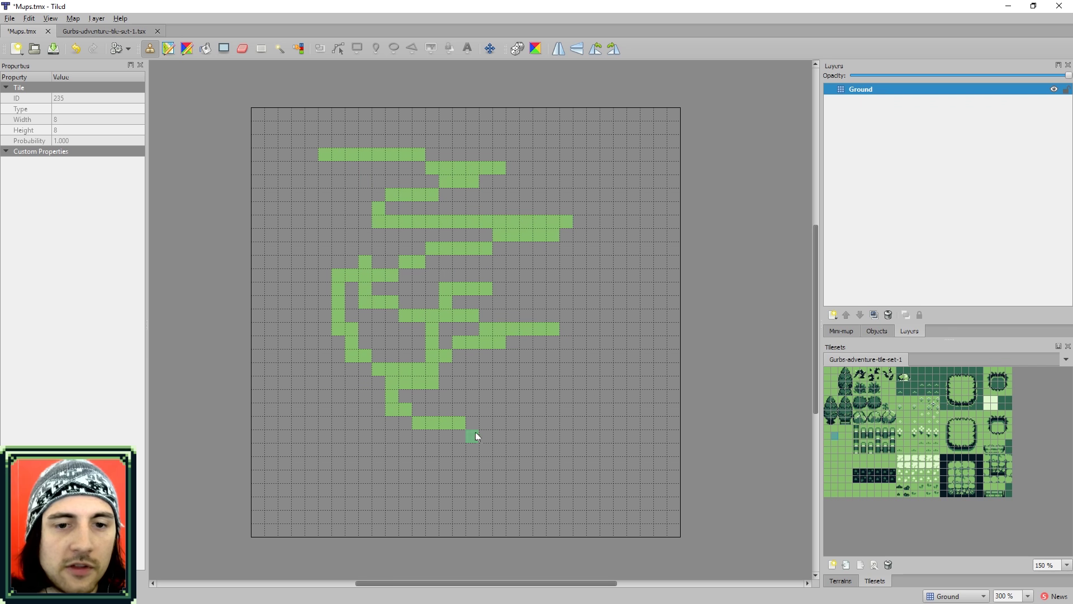
Fill the remaining empty areas of the Ground layer with the plain grass tile using Bucket Fill
{"action": "left_click", "coordinate": [205, 49]}
{"action": "left_click", "coordinate": [322, 194]}
{"action": "left_click", "coordinate": [392, 313]}
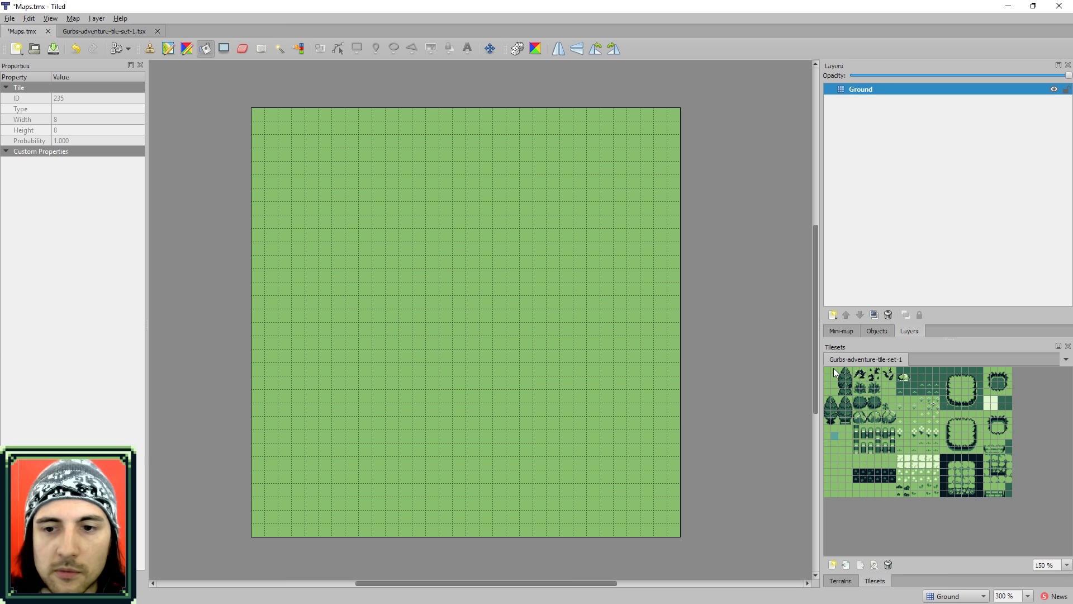
Try a random Bucket Fill of the Ground layer with the grass-tuft and small flower tiles, and undo it
{"action": "left_click", "coordinate": [930, 485]}
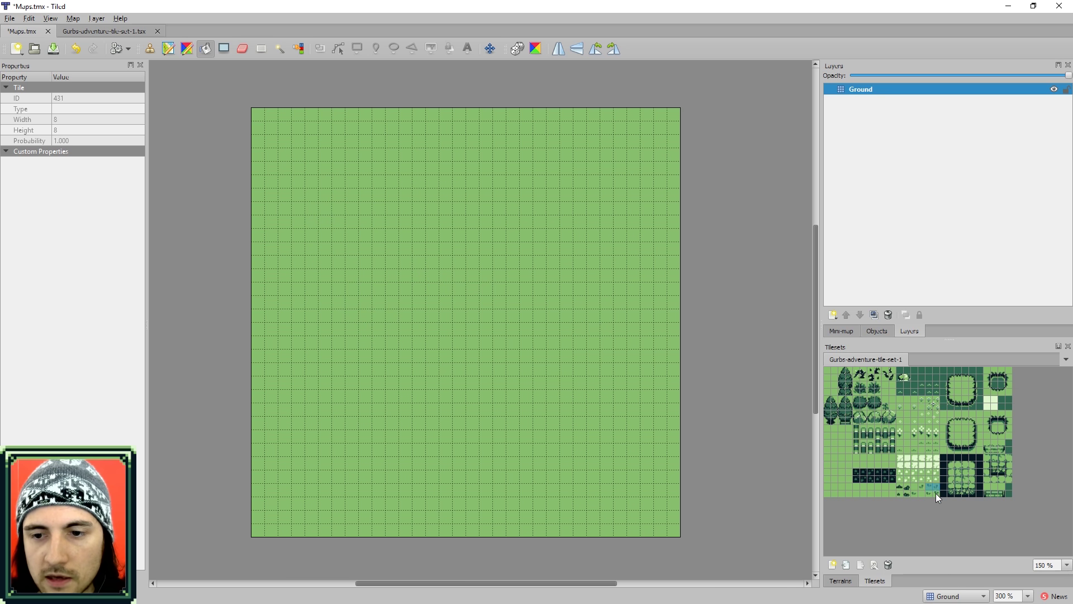
{"action": "left_click", "coordinate": [916, 422]}
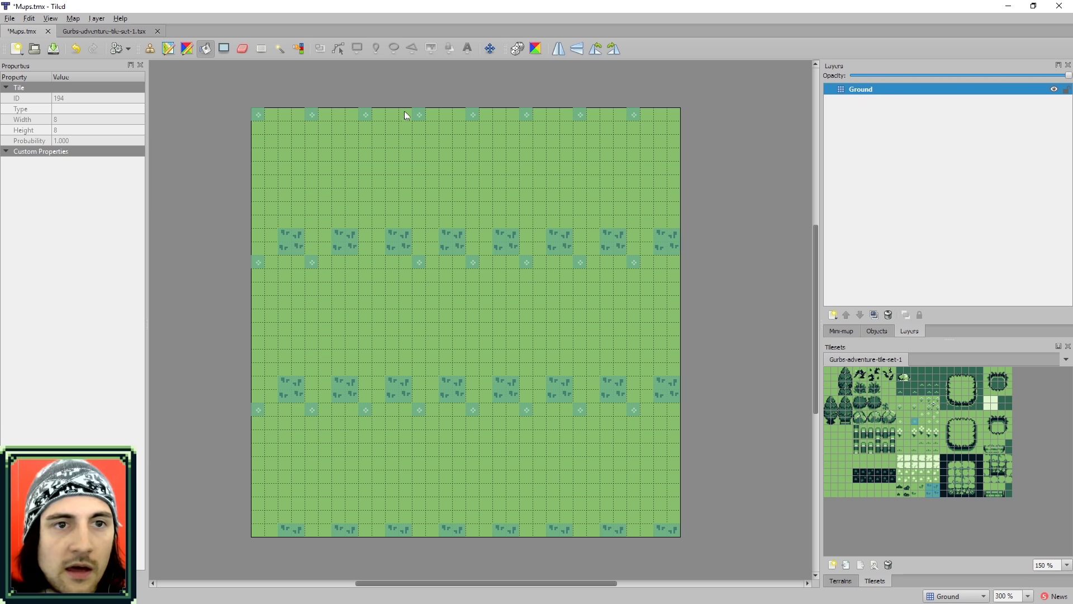
{"action": "left_click", "coordinate": [518, 50]}
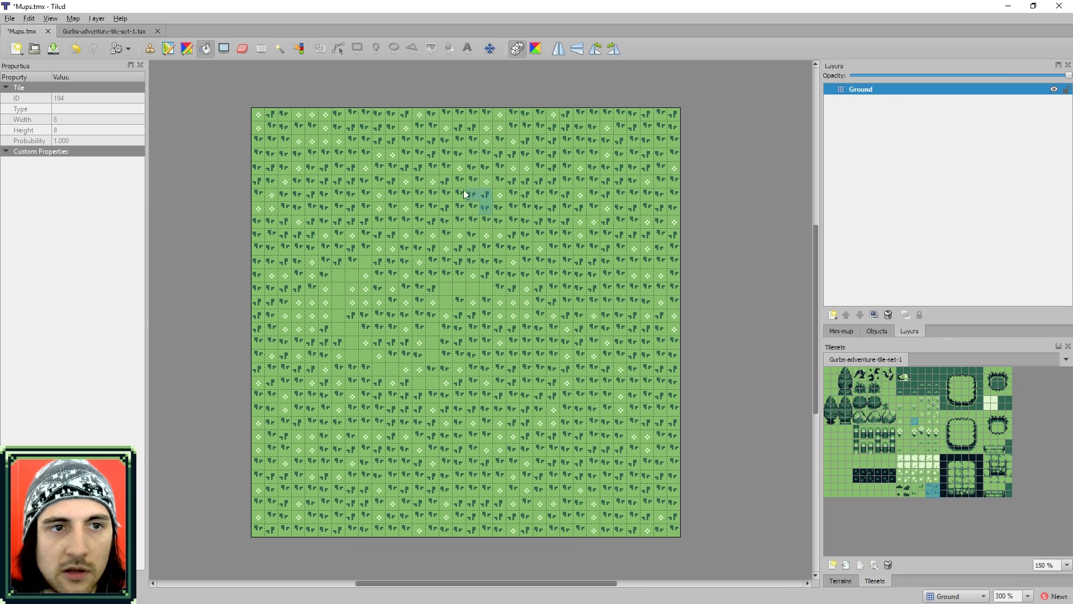
{"action": "left_click", "coordinate": [243, 49]}
{"action": "key", "text": "ctrl+z"}
{"action": "left_click", "coordinate": [949, 443]}
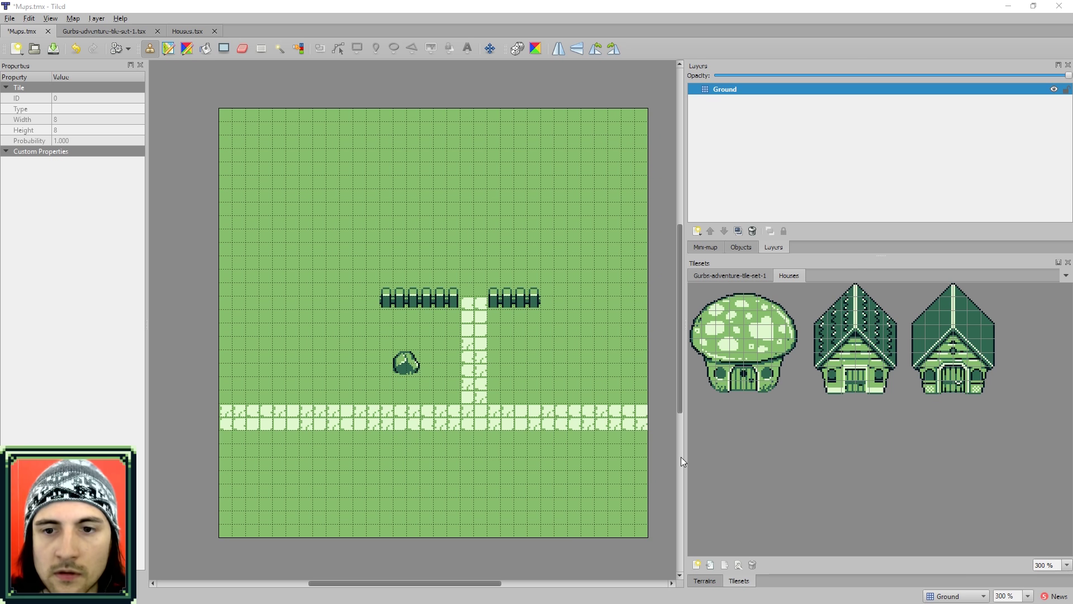
Compare the two tilesets and add a new tile layer named Houses above the Ground layer
{"action": "left_click", "coordinate": [740, 273]}
{"action": "left_click", "coordinate": [785, 278]}
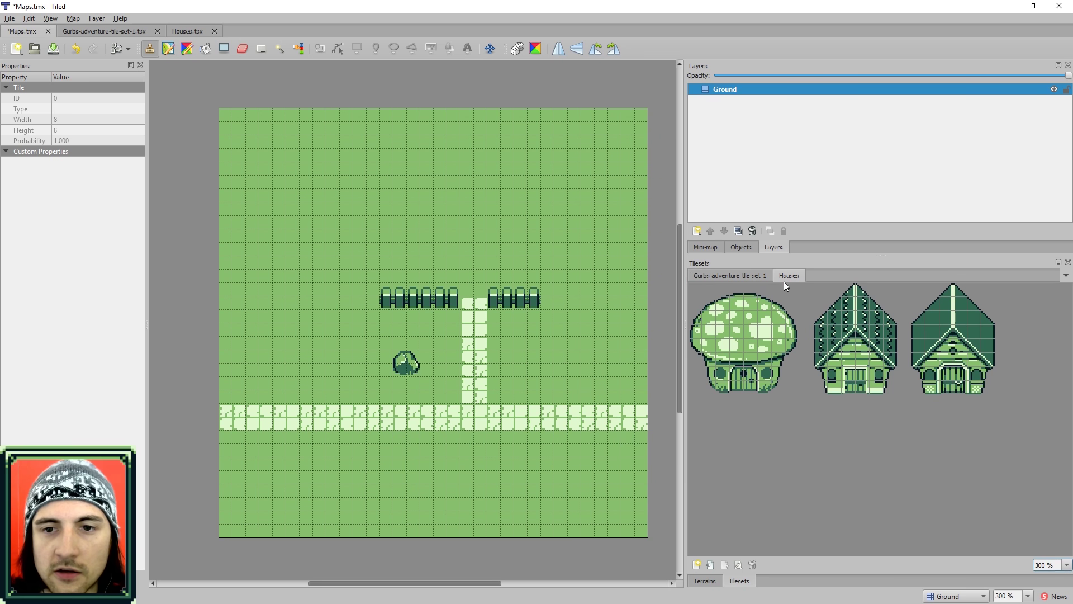
{"action": "left_click", "coordinate": [697, 232]}
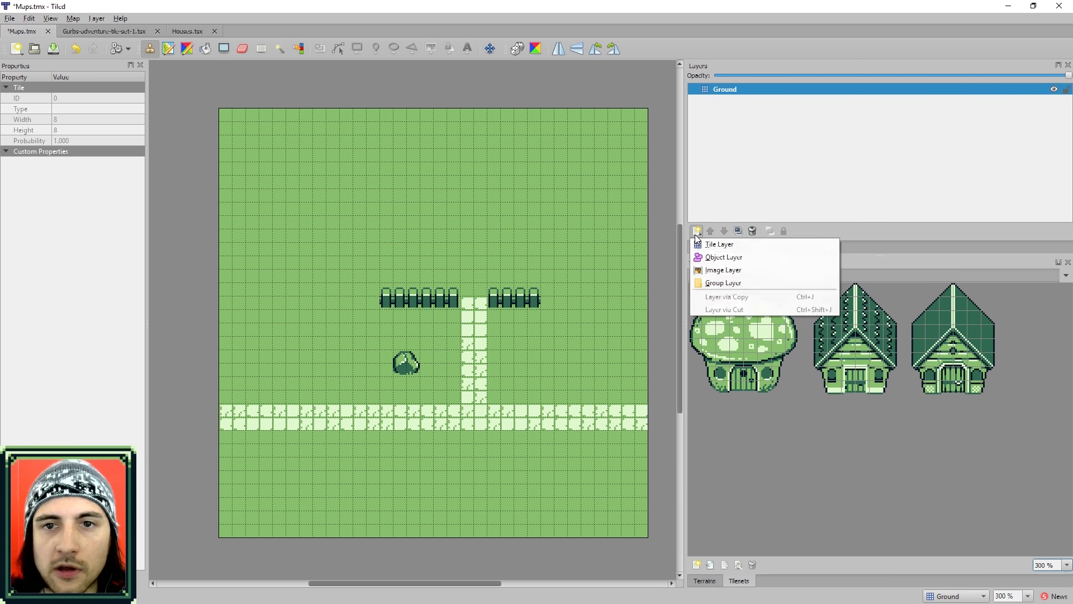
{"action": "left_click", "coordinate": [729, 249]}
{"action": "type", "text": "Houses"}
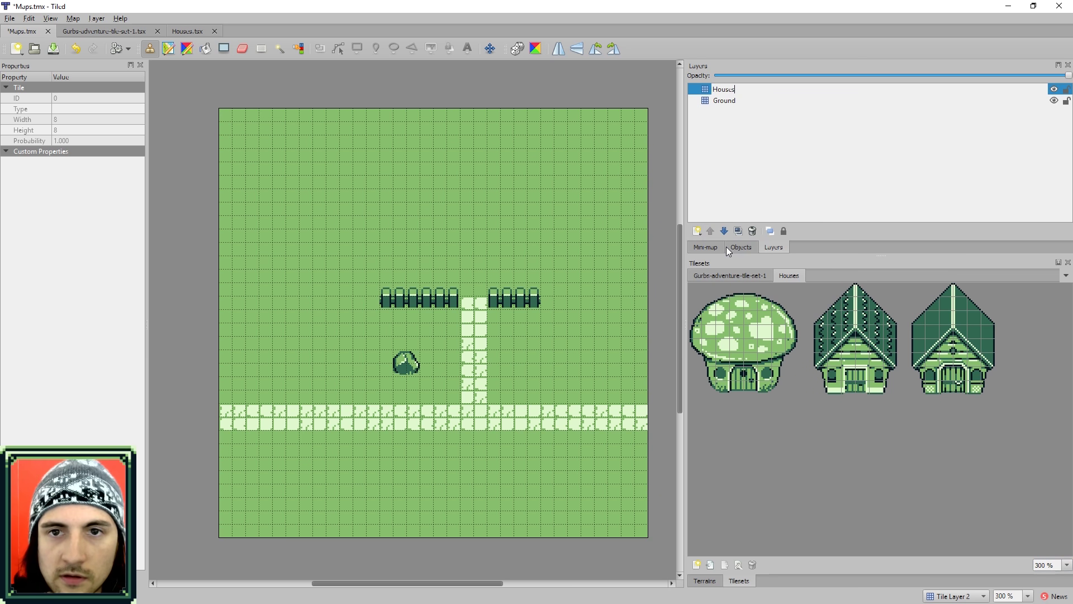
{"action": "key", "text": "Return"}
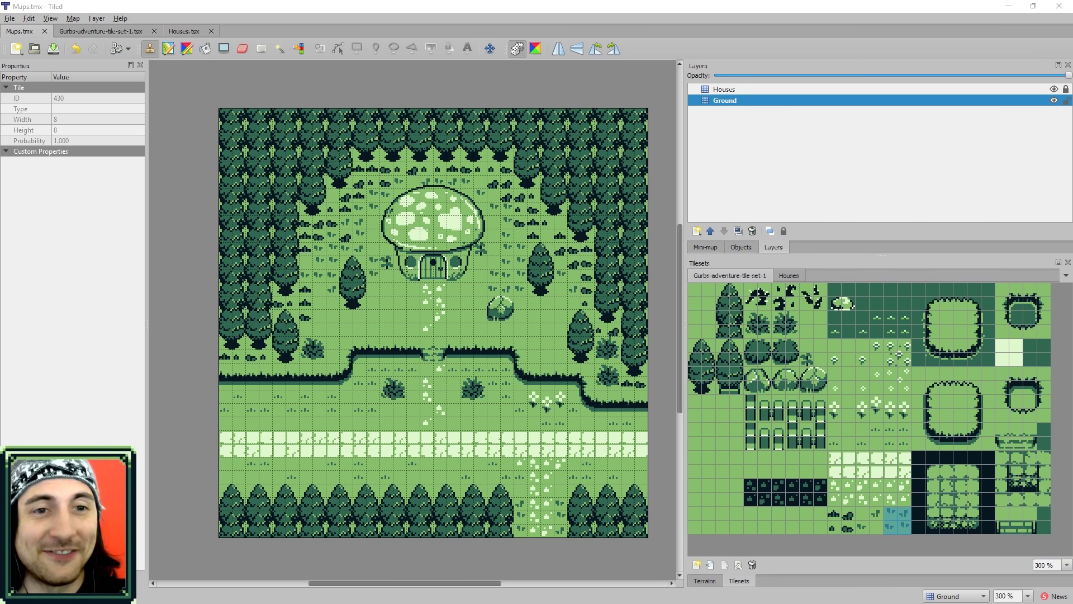
Open the image export for the finished forest map
{"action": "left_click", "coordinate": [10, 19]}
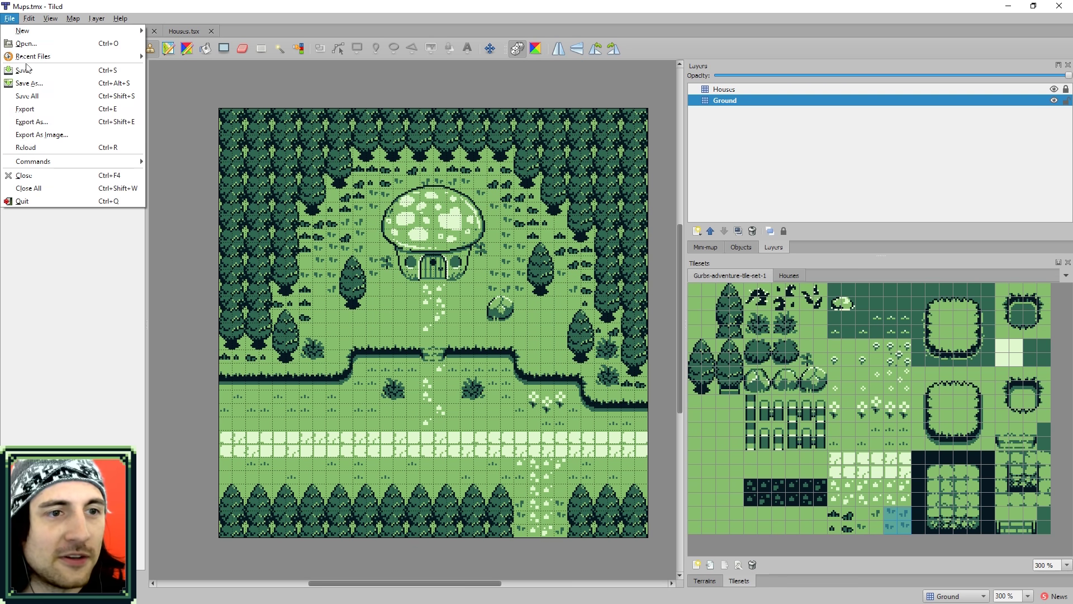
{"action": "left_click", "coordinate": [50, 137]}
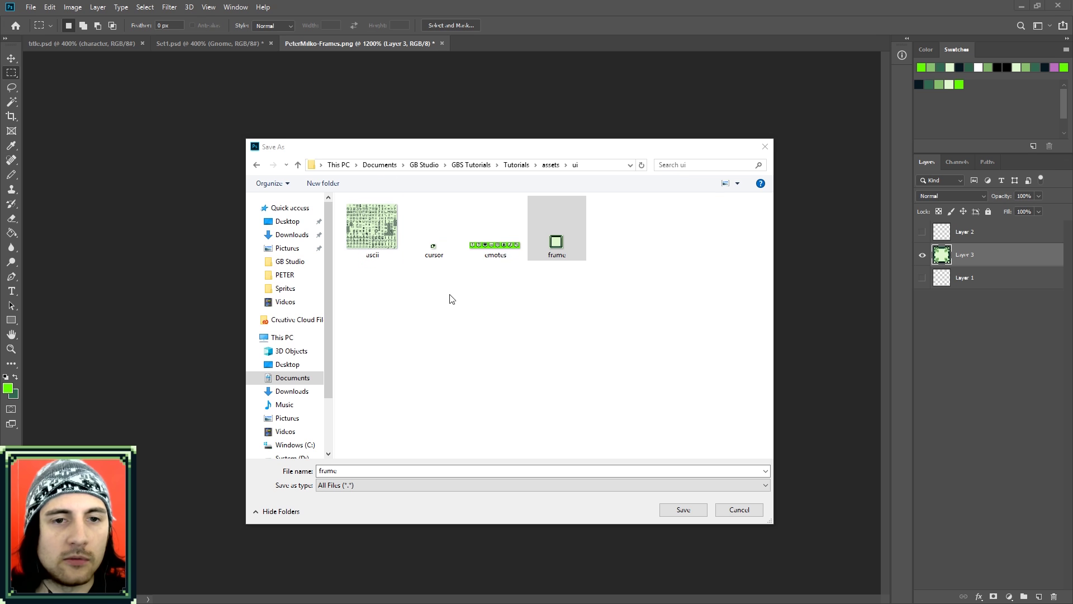
Switch to Photoshop and save the frame graphic as frame in the project's assets/ui folder, replacing the existing file
{"action": "left_click", "coordinate": [556, 237]}
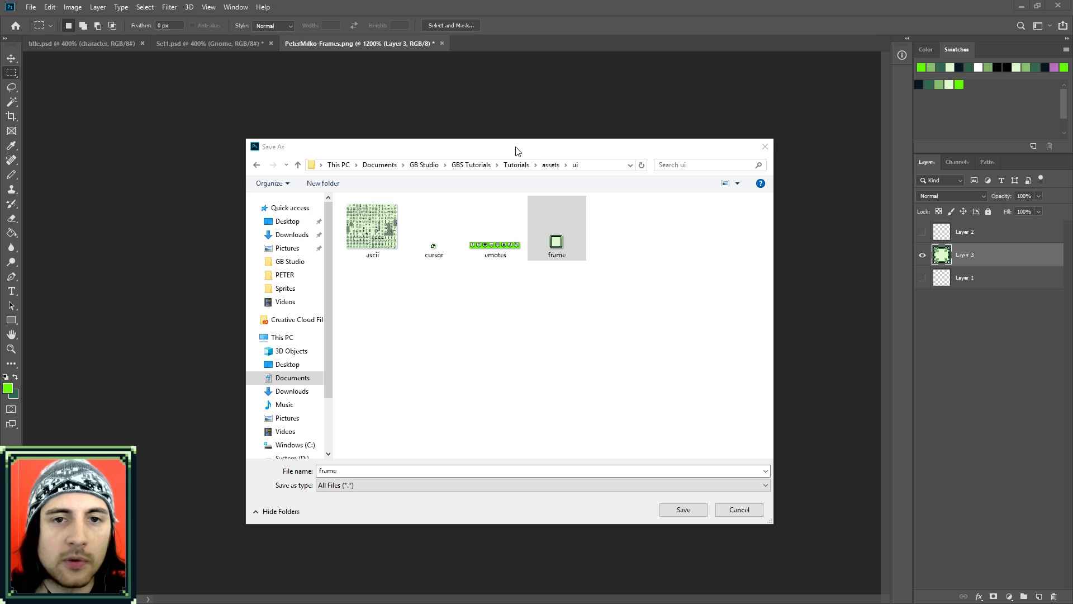
{"action": "mouse_move", "coordinate": [518, 150]}
{"action": "left_mouse_down"}
{"action": "mouse_move", "coordinate": [851, 142]}
{"action": "mouse_move", "coordinate": [518, 143]}
{"action": "left_mouse_up"}
{"action": "left_click", "coordinate": [683, 506]}
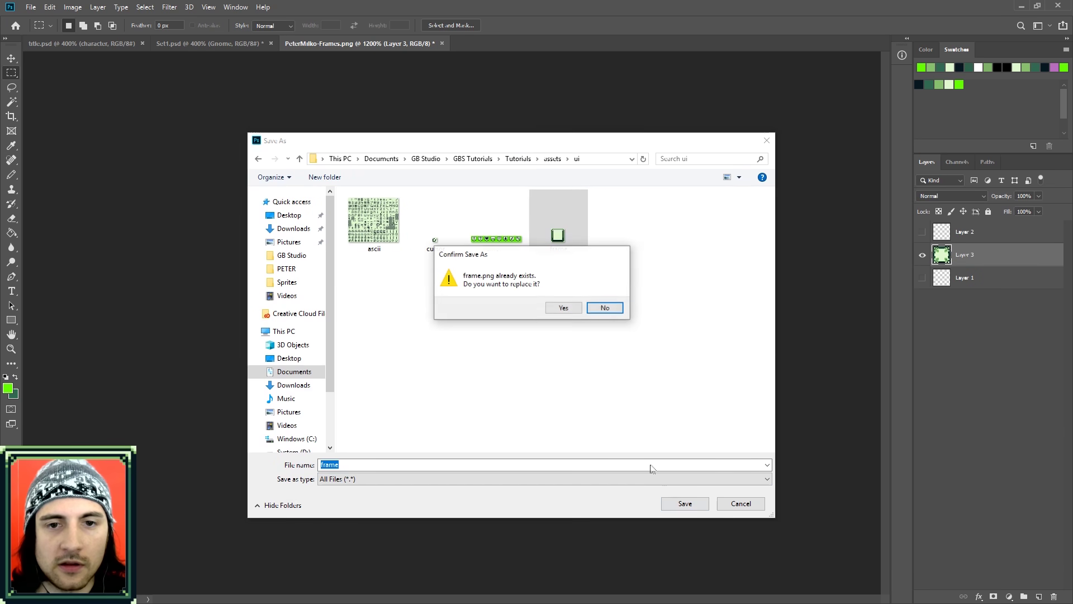
{"action": "left_click", "coordinate": [558, 307]}
Undo the latest edits to bring back the full sheet of frame designs, and deselect the lower frame
{"action": "key", "text": "ctrl+alt+z"}
{"action": "key", "text": "ctrl+alt+z"}
{"action": "key", "text": "ctrl+alt+z"}
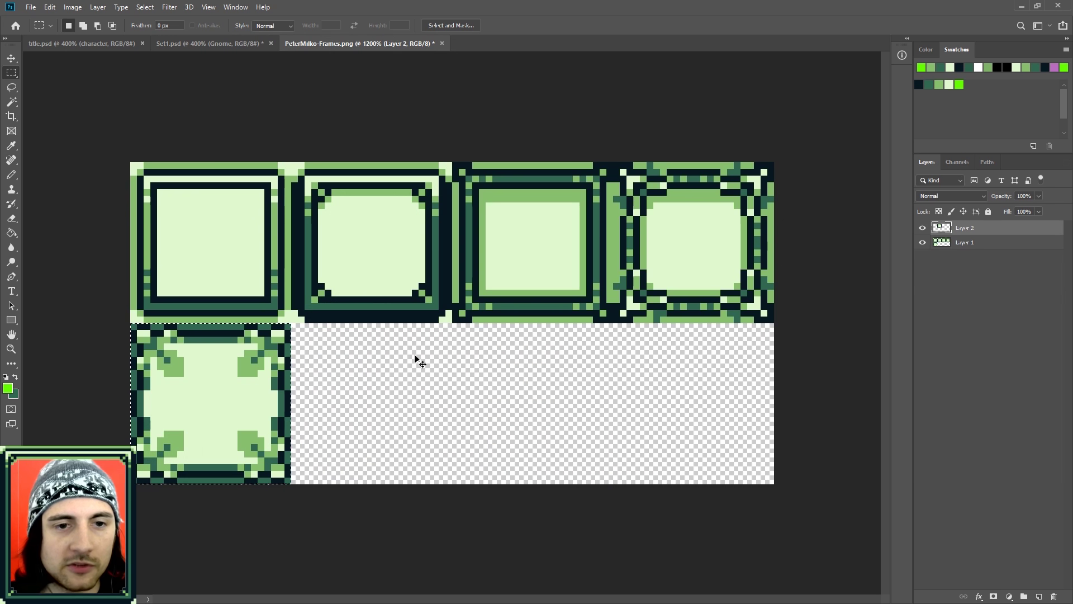
{"action": "key", "text": "ctrl+minus"}
{"action": "key", "text": "ctrl+minus"}
{"action": "key", "text": "ctrl+plus"}
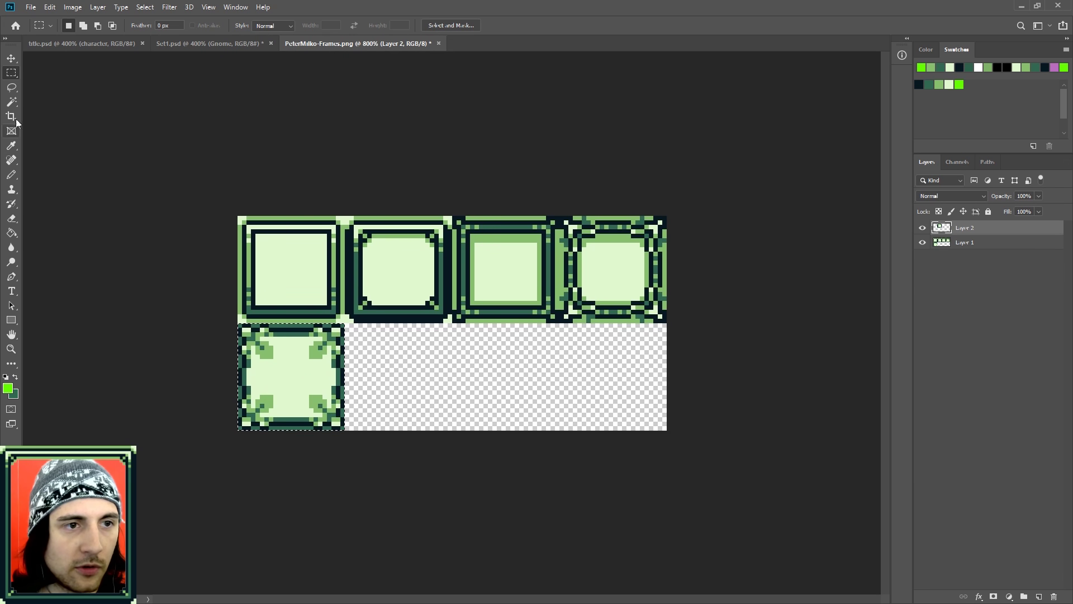
{"action": "left_click", "coordinate": [11, 102]}
{"action": "right_click", "coordinate": [334, 363]}
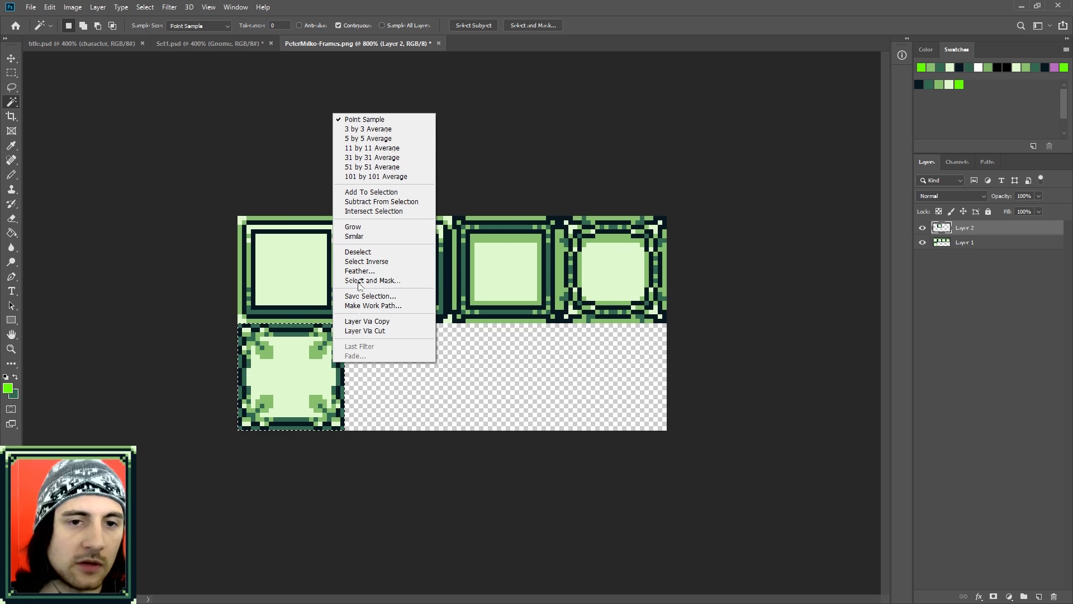
{"action": "left_click", "coordinate": [358, 251]}
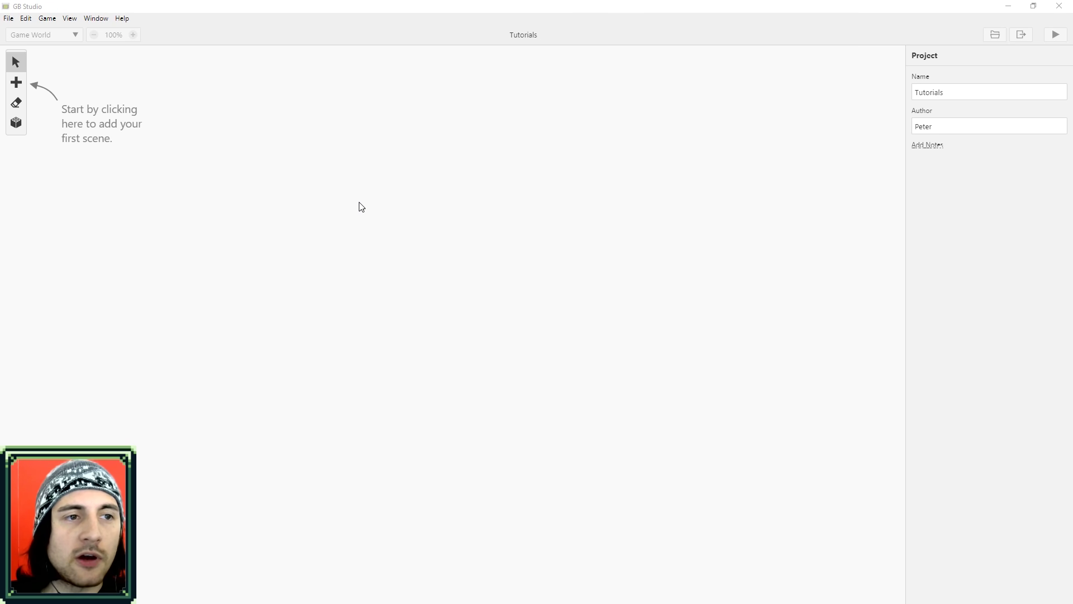
Switch to GB Studio and preview the actor, actor_animated and static sprites in the project's Sprites section
{"action": "left_click", "coordinate": [59, 37]}
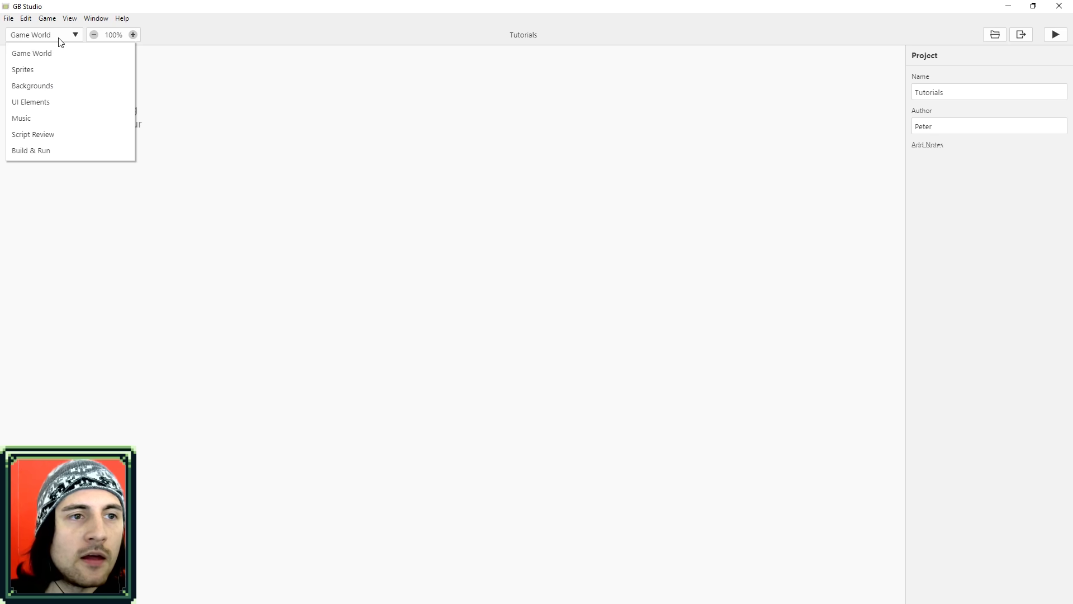
{"action": "left_click", "coordinate": [52, 68]}
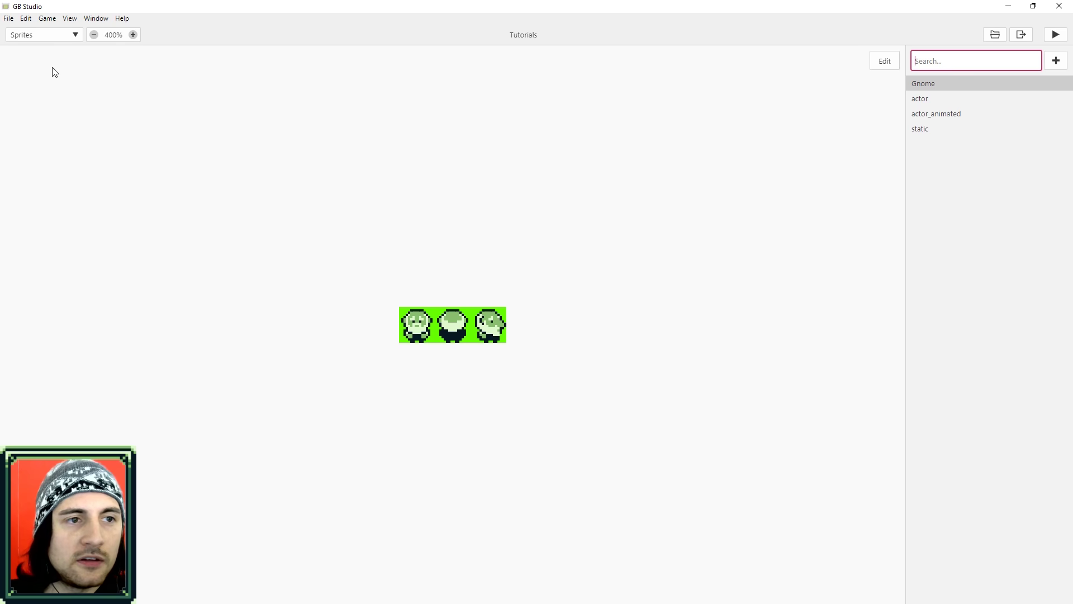
{"action": "left_click", "coordinate": [927, 99]}
{"action": "left_click", "coordinate": [930, 114]}
{"action": "left_click", "coordinate": [926, 130]}
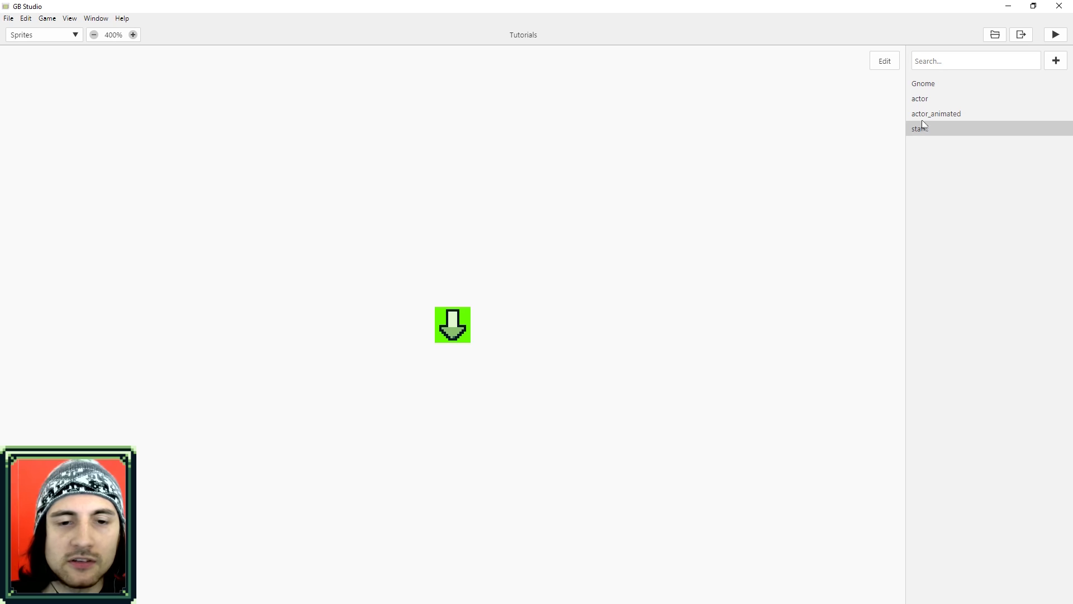
{"action": "left_click", "coordinate": [923, 114]}
{"action": "left_click", "coordinate": [922, 99]}
Check the project's backgrounds folder, and preview the actor_animated and Gnome sprites in GB Studio
{"action": "key", "text": "alt+Tab"}
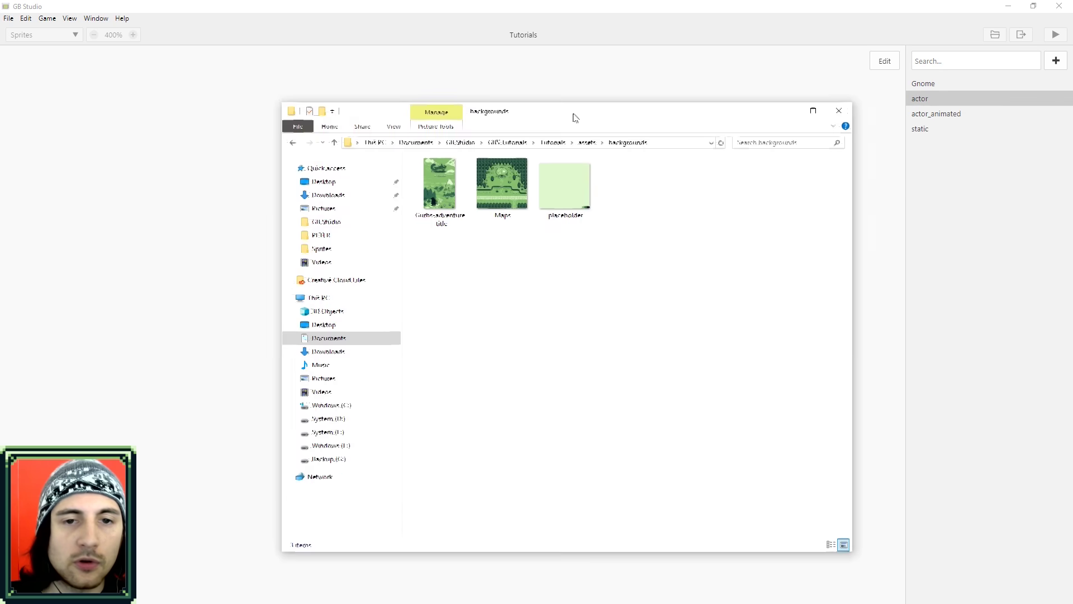
{"action": "left_click_drag", "start_coordinate": [575, 115], "coordinate": [520, 106]}
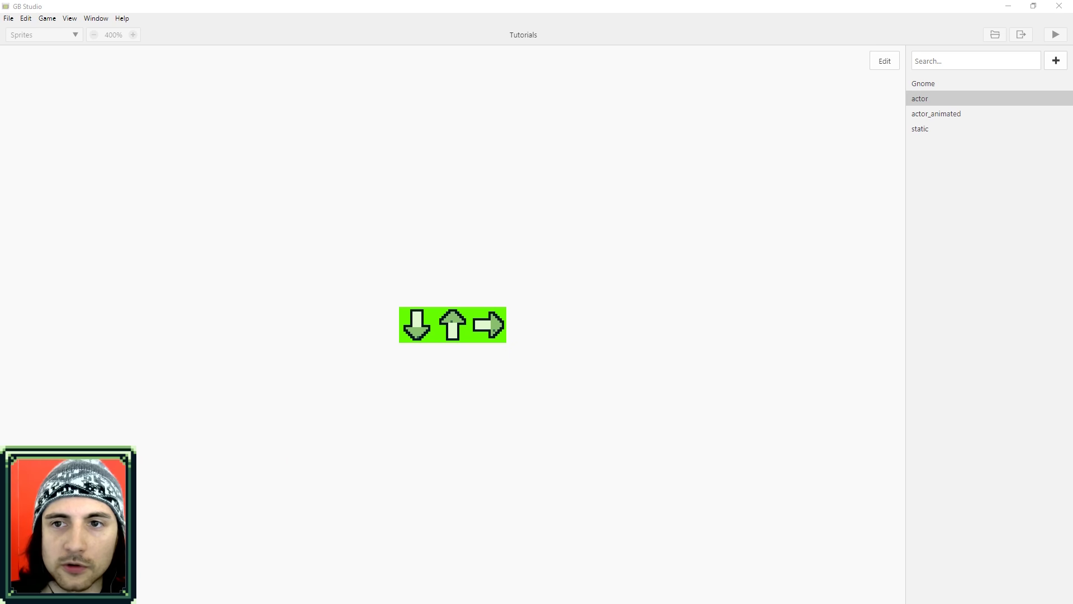
{"action": "left_click", "coordinate": [925, 119]}
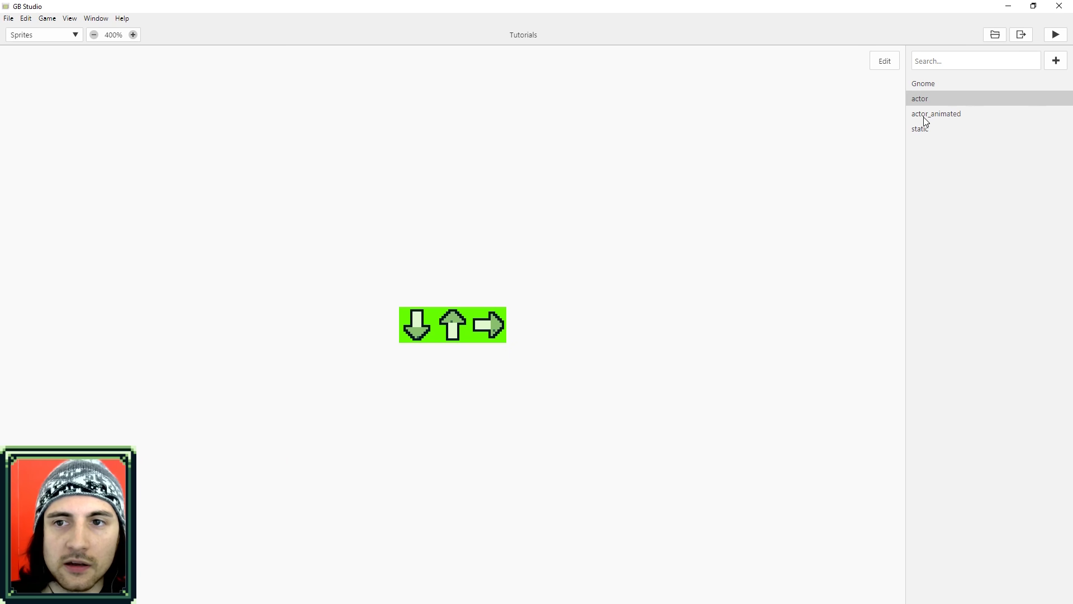
{"action": "left_click", "coordinate": [926, 117]}
{"action": "left_click", "coordinate": [925, 85]}
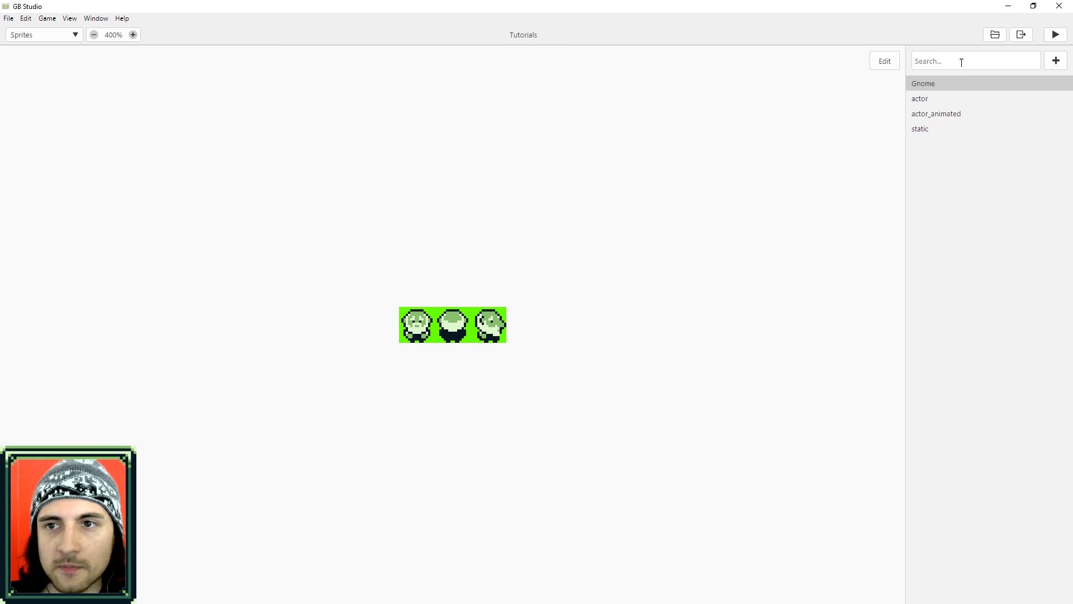
Preview the Maps image in the project's Backgrounds section
{"action": "left_click", "coordinate": [75, 35]}
{"action": "left_click", "coordinate": [44, 85]}
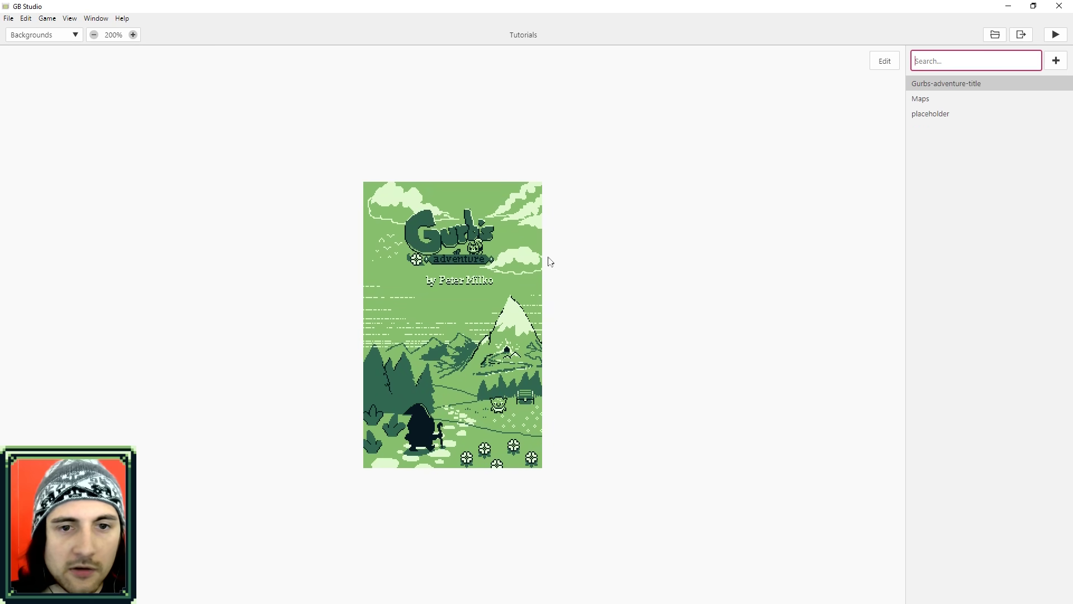
{"action": "left_click", "coordinate": [928, 100]}
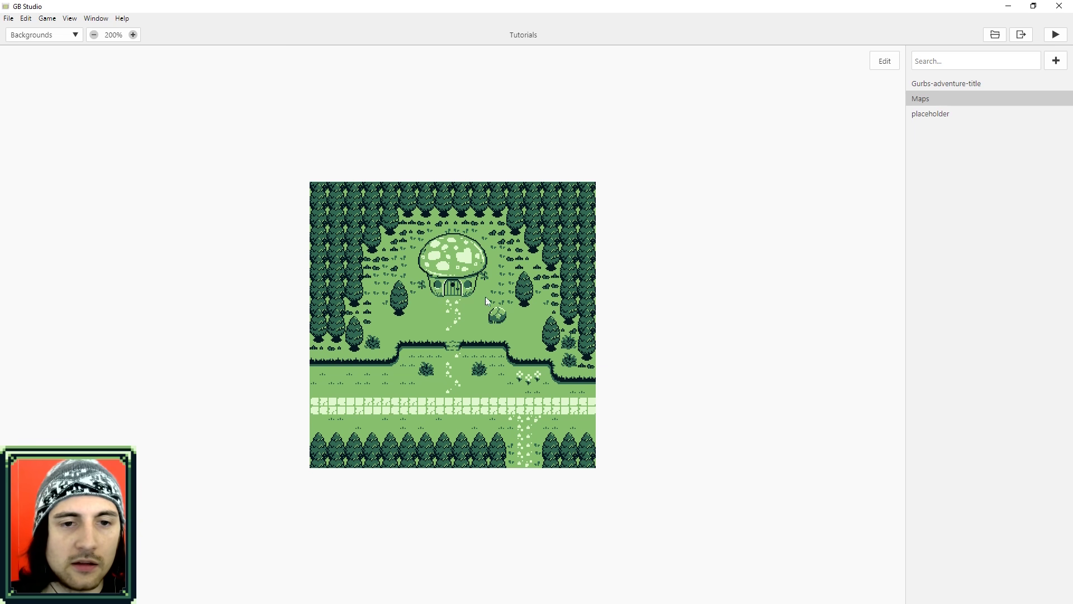
Return to the Game World view and add a new scene to the empty workspace
{"action": "left_click", "coordinate": [57, 36]}
{"action": "left_click", "coordinate": [54, 55]}
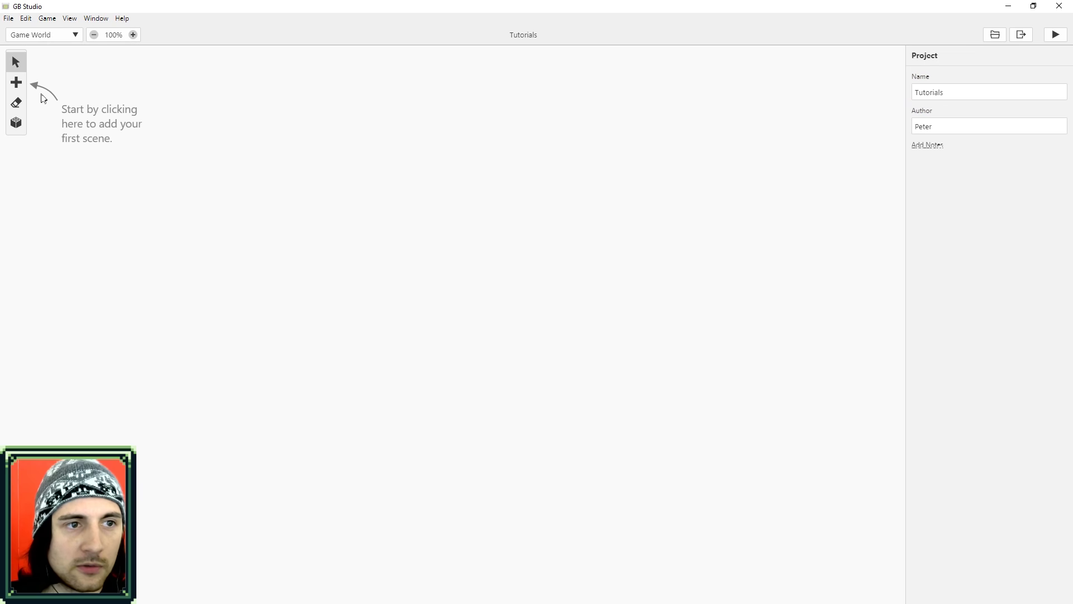
{"action": "mouse_move", "coordinate": [23, 84]}
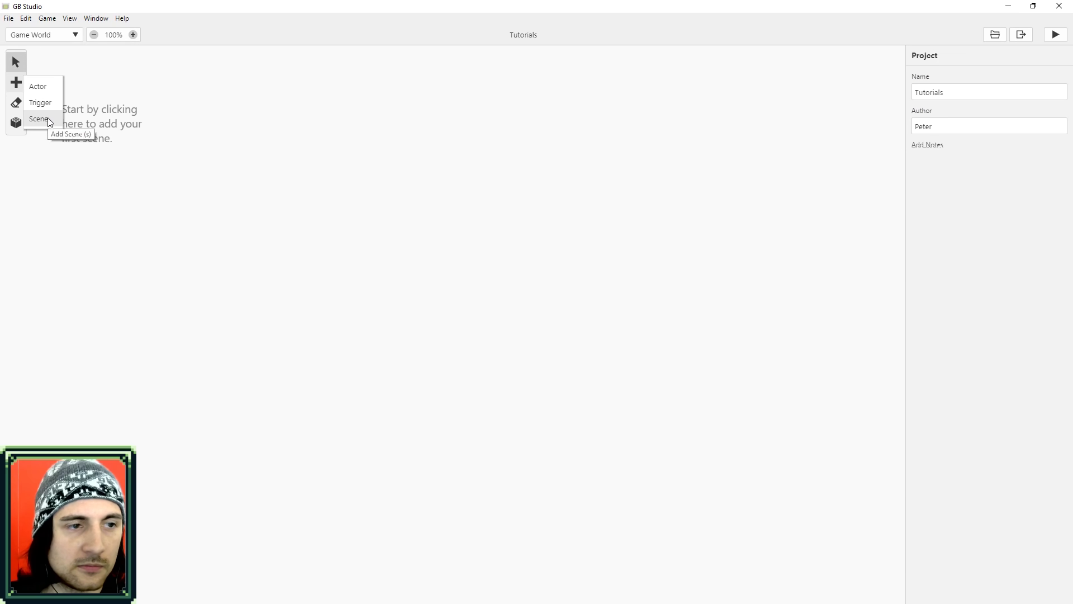
{"action": "left_click", "coordinate": [48, 117]}
{"action": "left_click", "coordinate": [513, 282]}
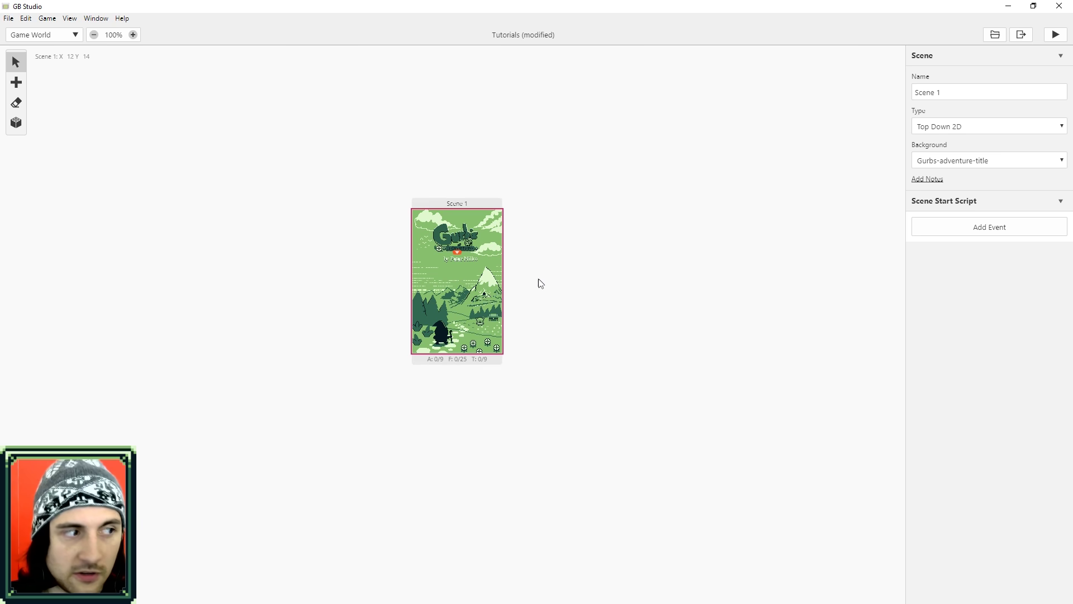
Set the new scene's background to Maps and shift the scene slightly within the workspace
{"action": "left_click", "coordinate": [1017, 161]}
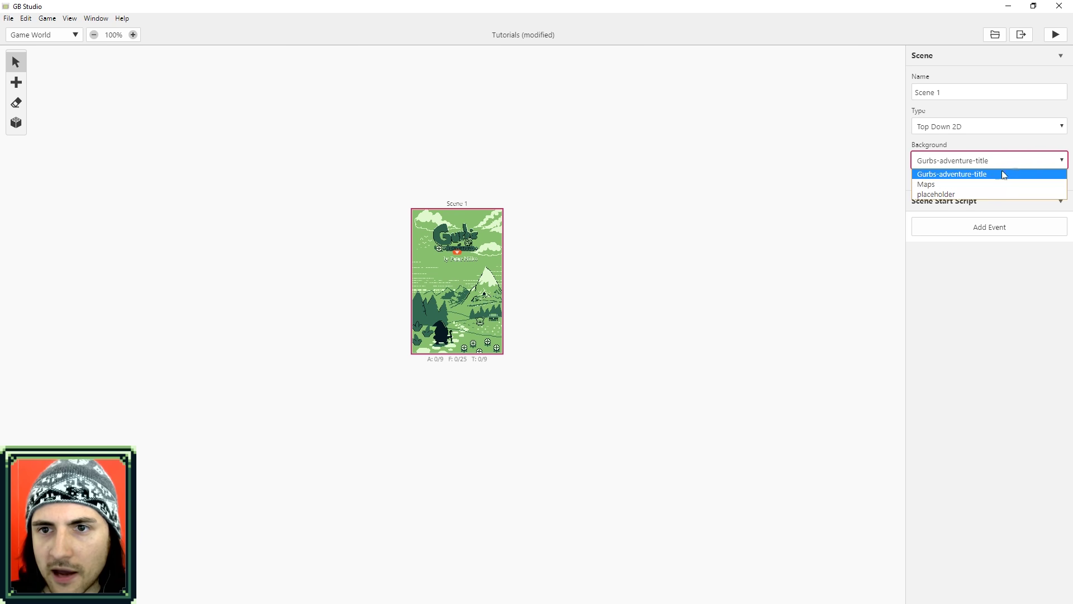
{"action": "left_click", "coordinate": [940, 184]}
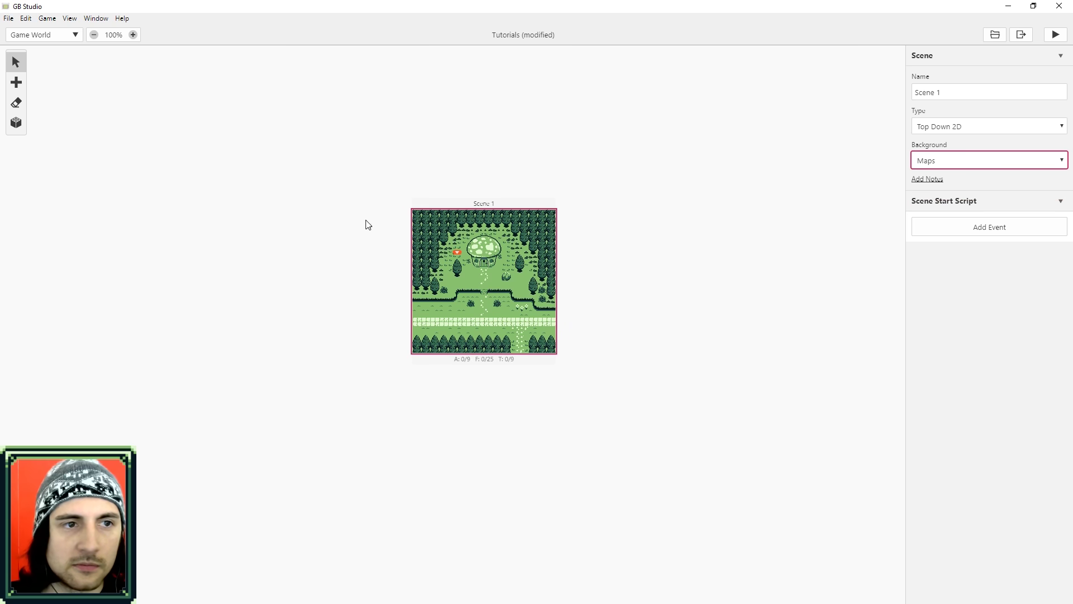
{"action": "left_click_drag", "start_coordinate": [524, 199], "coordinate": [500, 193]}
Run the game and test walking the player down to the stone path, right, and back up across the map
{"action": "left_click", "coordinate": [1054, 39]}
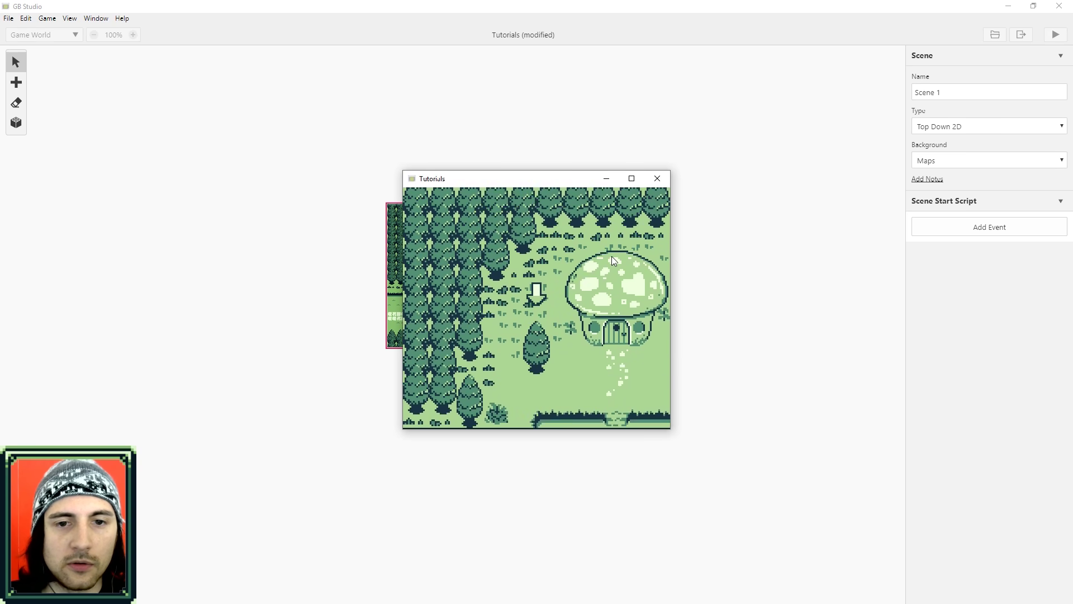
{"action": "key", "text": "Down"}
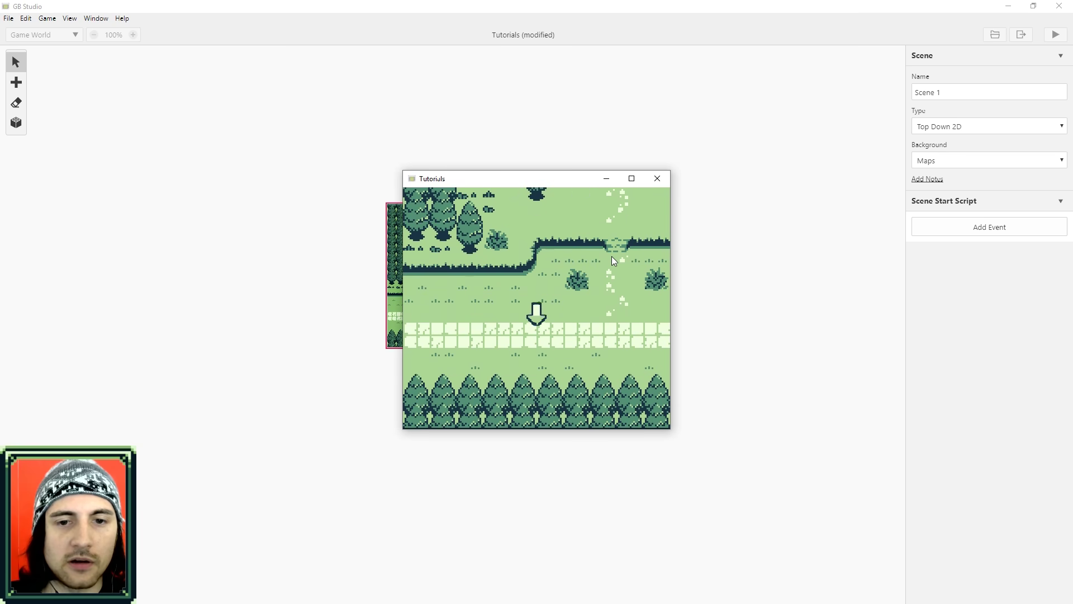
{"action": "key", "text": "Right"}
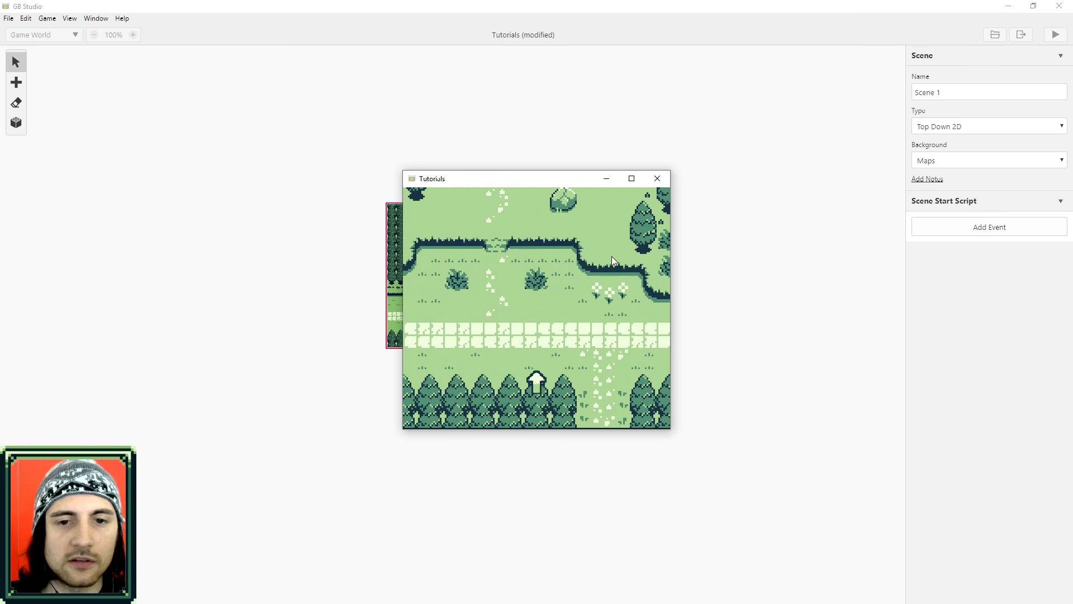
{"action": "key", "text": "Up"}
{"action": "key", "text": "Up"}
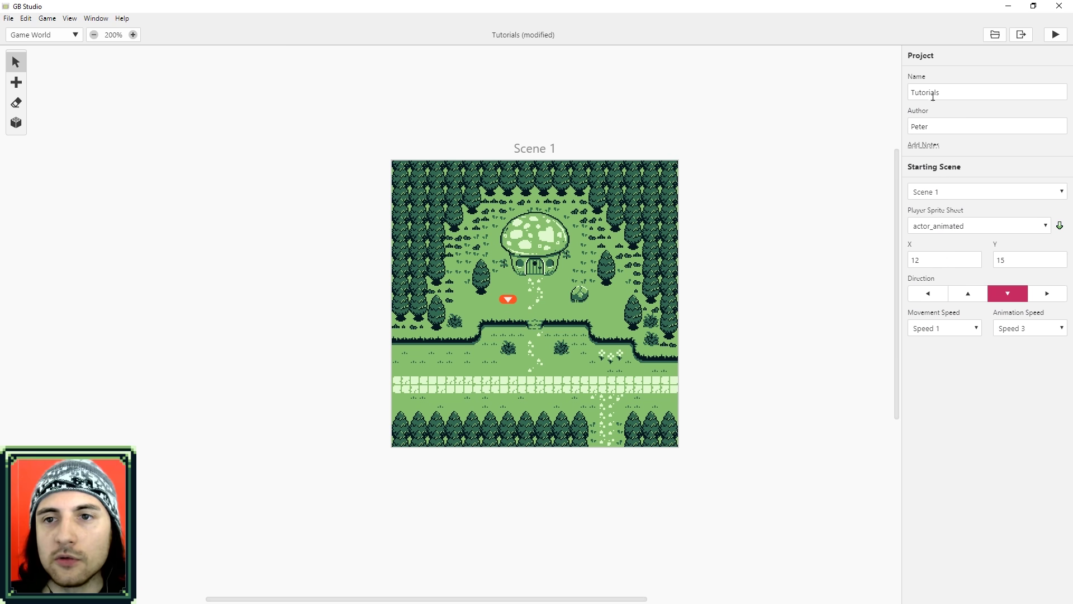
Rename the project to Player
{"action": "left_click_drag", "start_coordinate": [947, 93], "coordinate": [889, 96]}
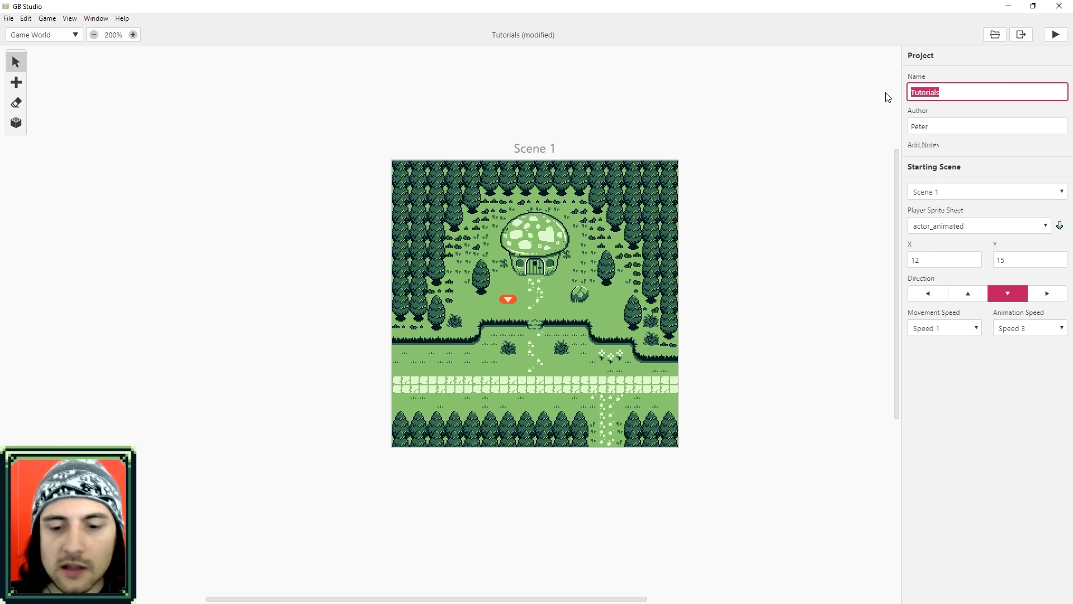
{"action": "type", "text": "Player"}
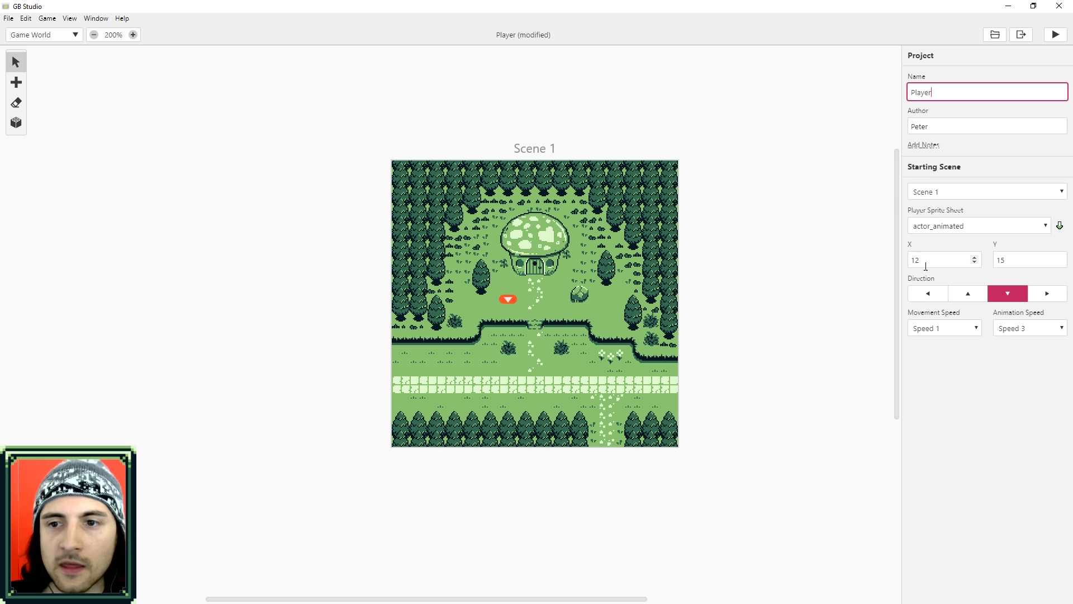
Try the up and left starting directions for the player, and return it to facing down
{"action": "left_click", "coordinate": [973, 297]}
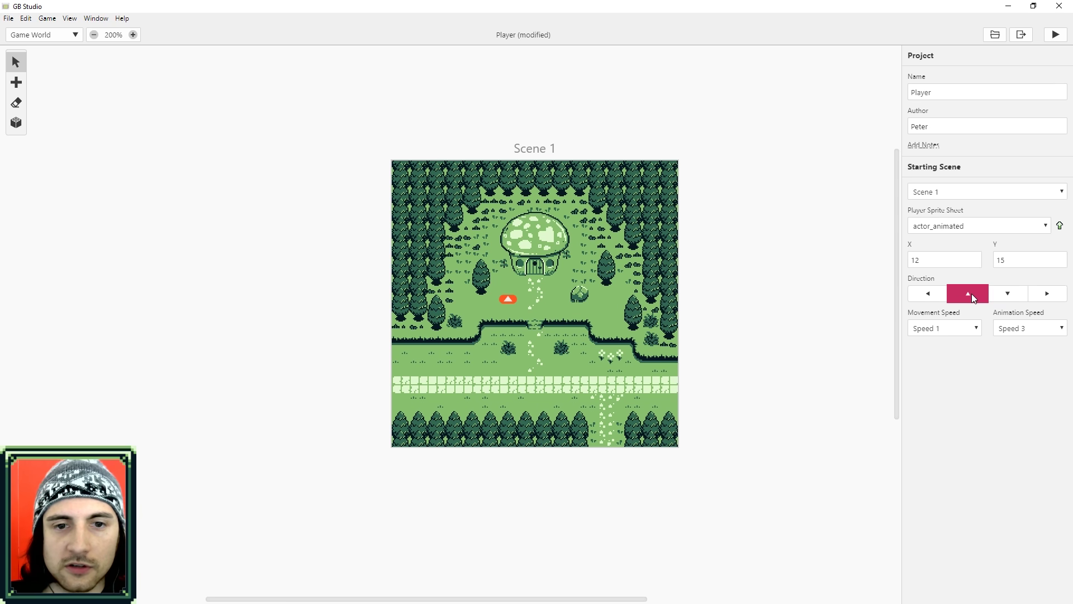
{"action": "left_click", "coordinate": [930, 294]}
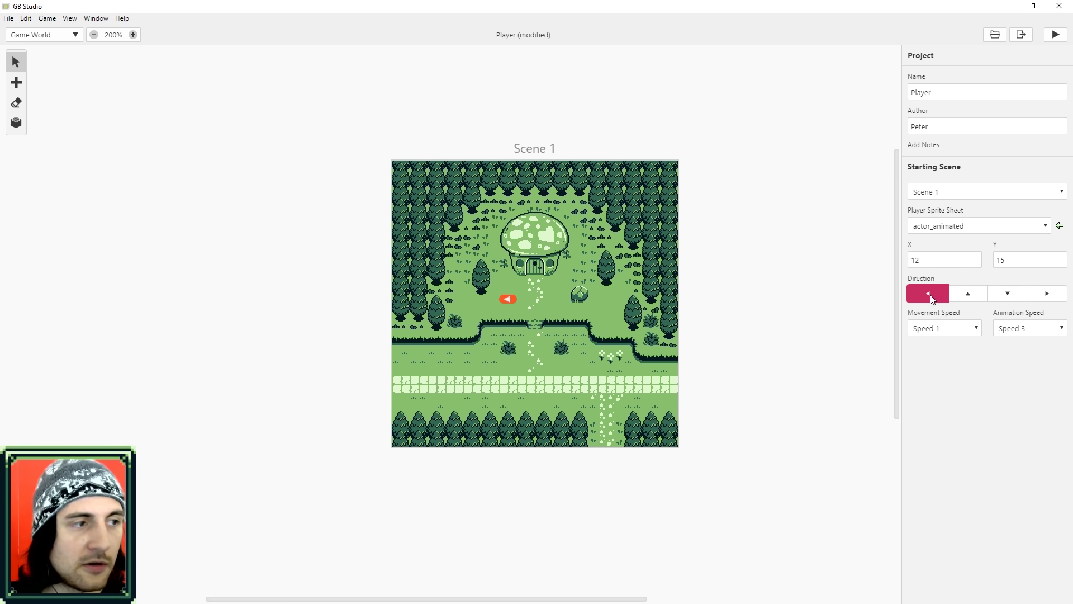
{"action": "left_click", "coordinate": [977, 296]}
{"action": "left_click", "coordinate": [1008, 298]}
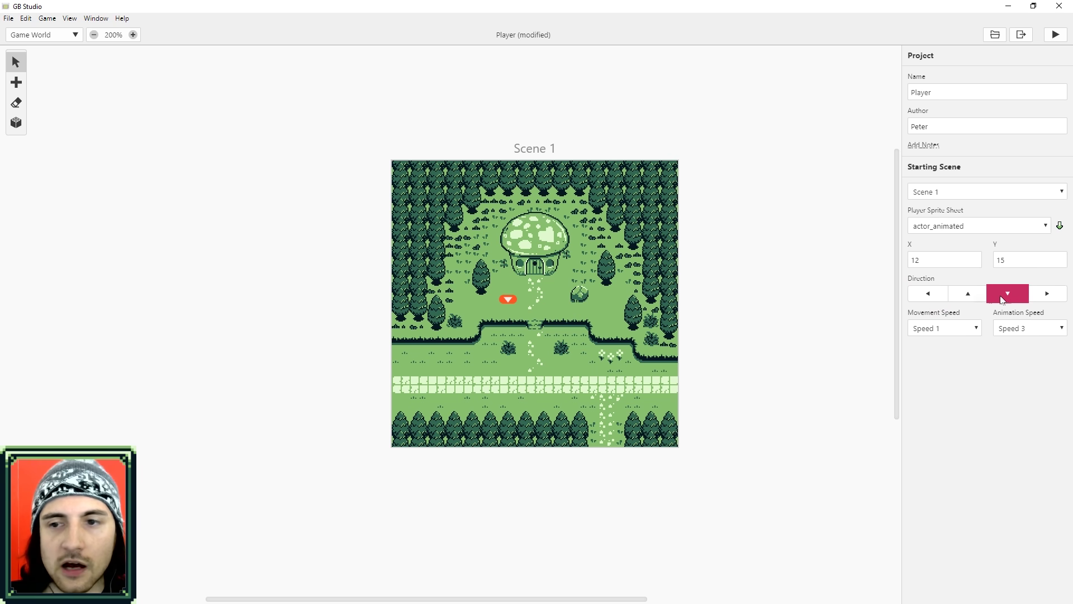
Set both the player's movement speed and animation speed to Speed 1
{"action": "left_click", "coordinate": [976, 330]}
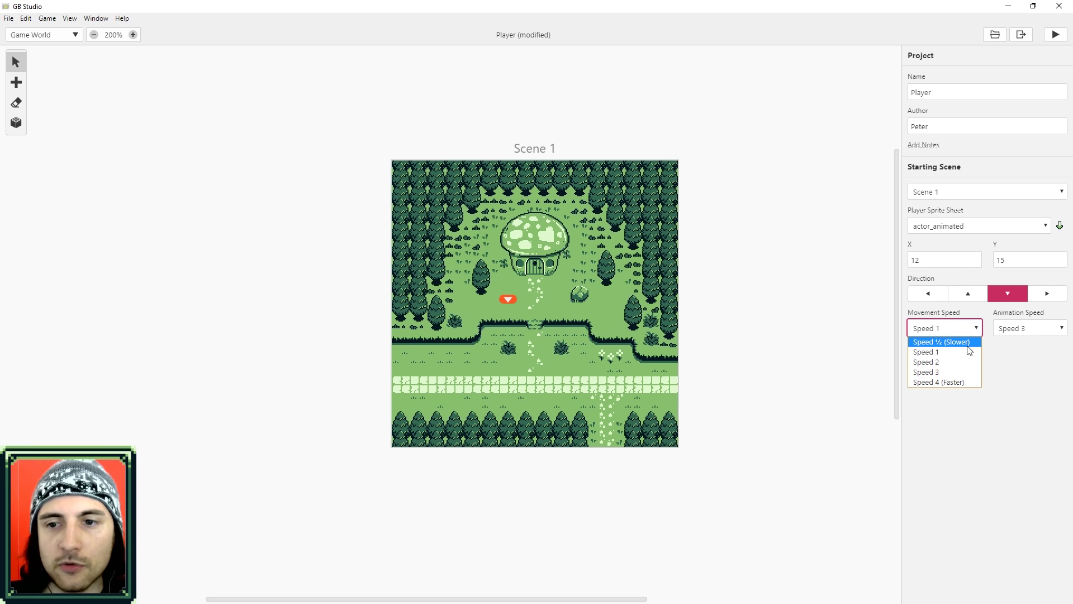
{"action": "left_click", "coordinate": [1028, 348]}
{"action": "left_click", "coordinate": [1029, 328]}
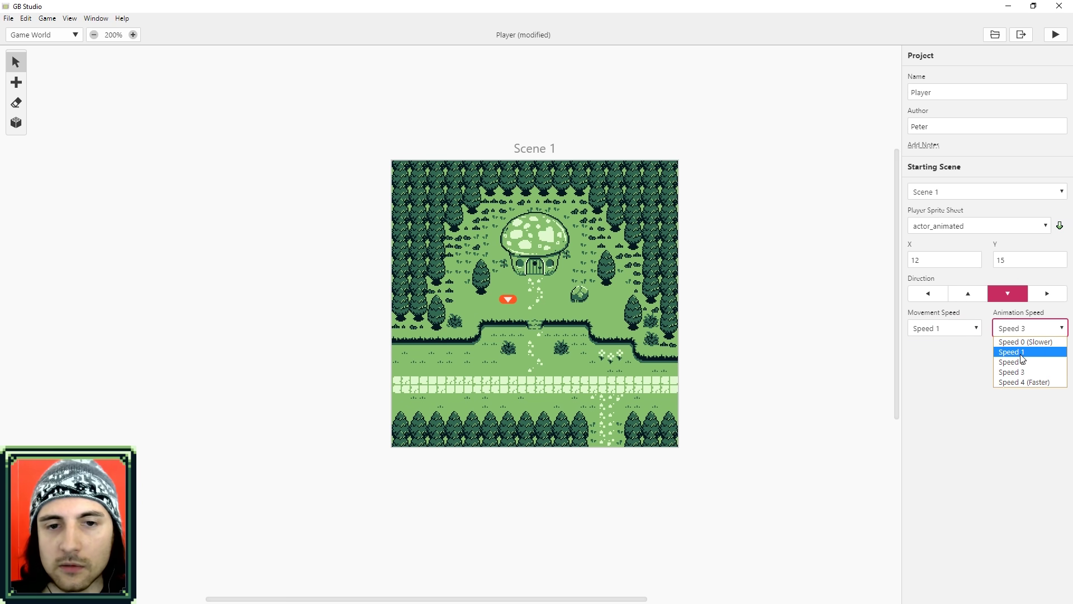
{"action": "left_click", "coordinate": [1022, 352]}
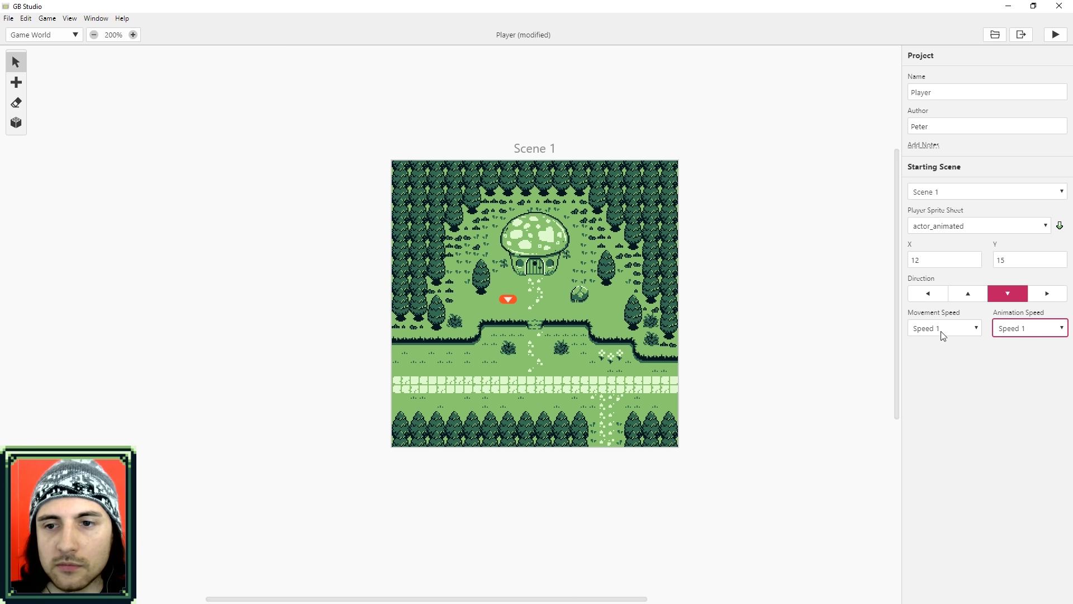
{"action": "left_click", "coordinate": [941, 330]}
{"action": "left_click", "coordinate": [945, 352]}
{"action": "left_click", "coordinate": [978, 382]}
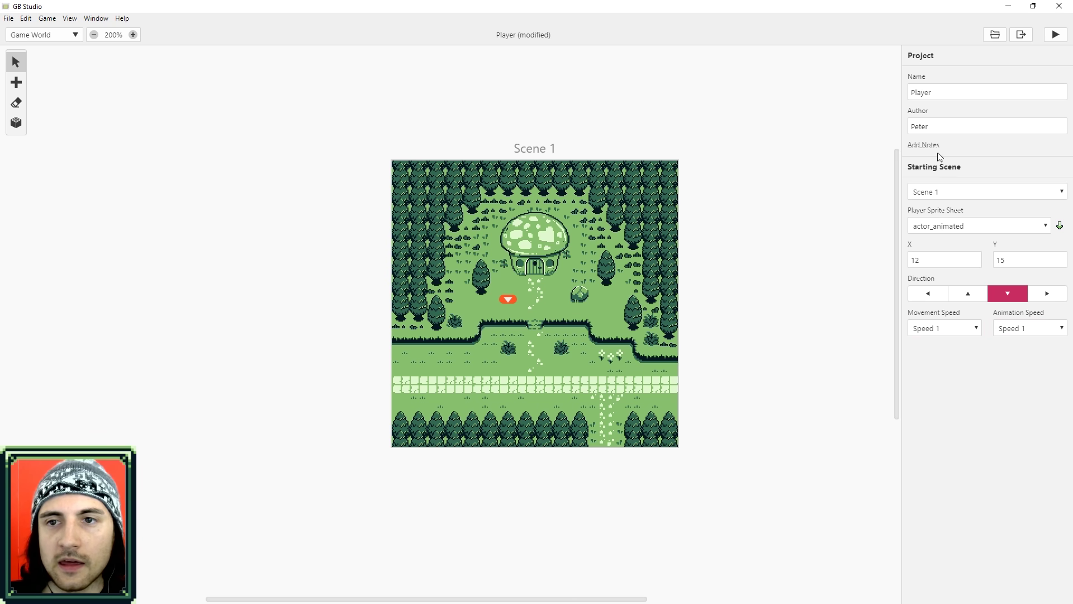
Change the player sprite sheet to Gnome and test-run the game by walking around the mushroom house
{"action": "left_click", "coordinate": [1047, 227]}
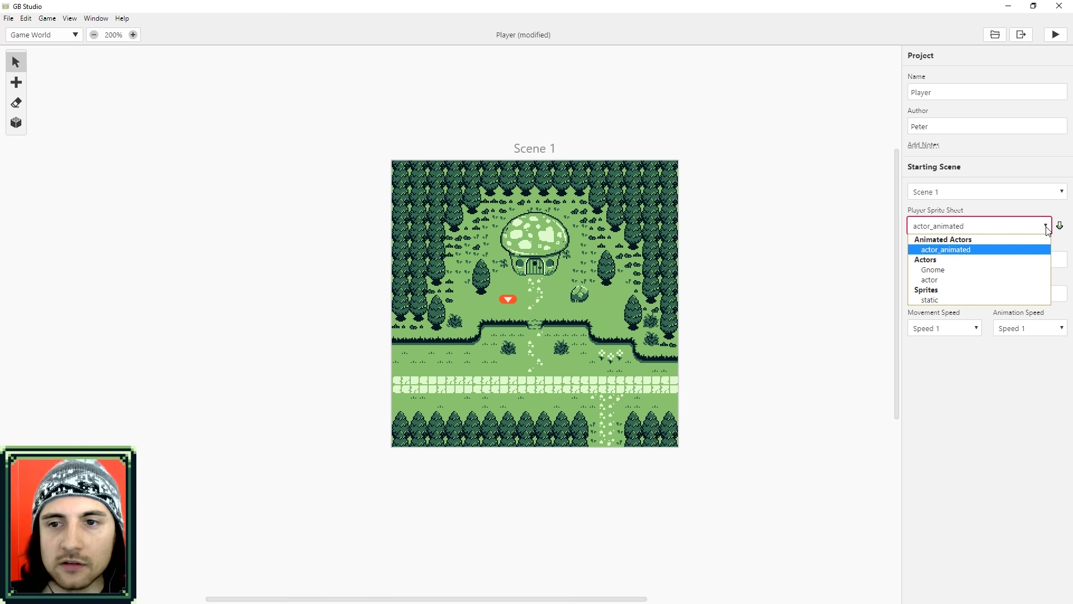
{"action": "left_click", "coordinate": [940, 270]}
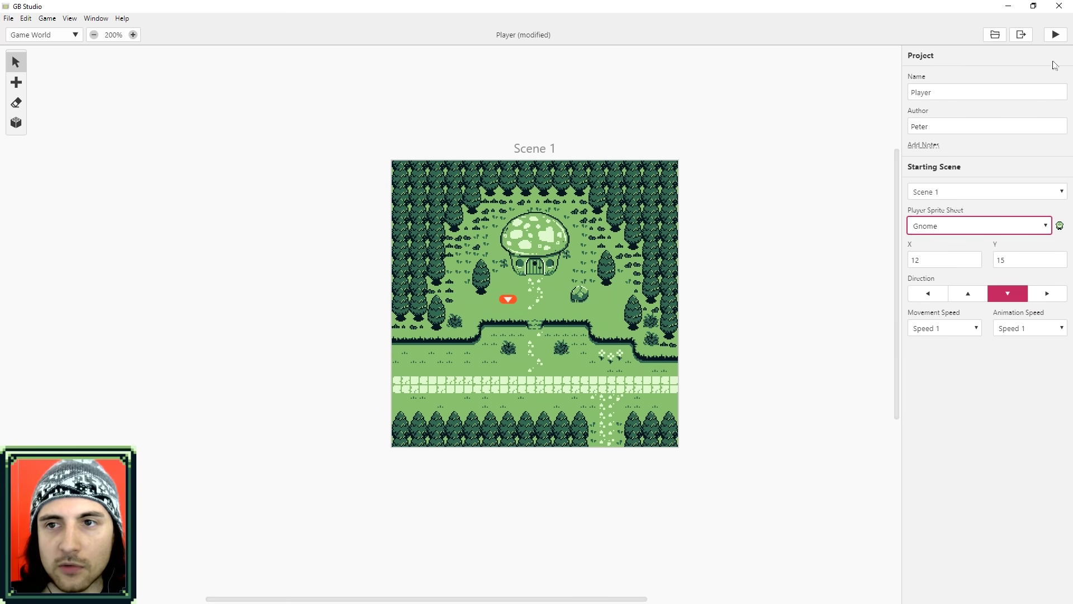
{"action": "left_click", "coordinate": [1056, 35]}
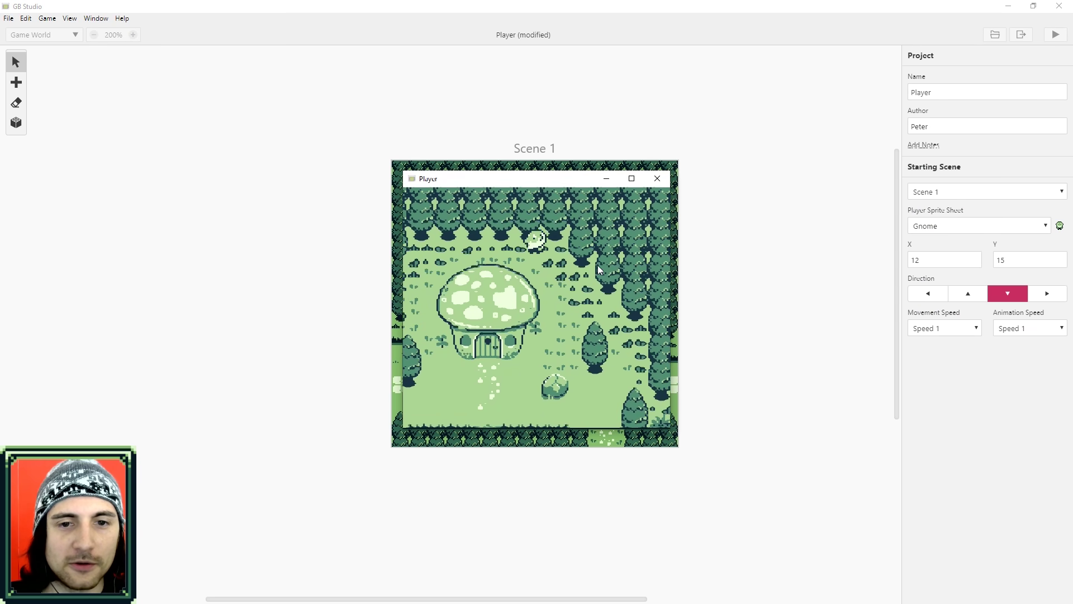
{"action": "key", "text": "Down"}
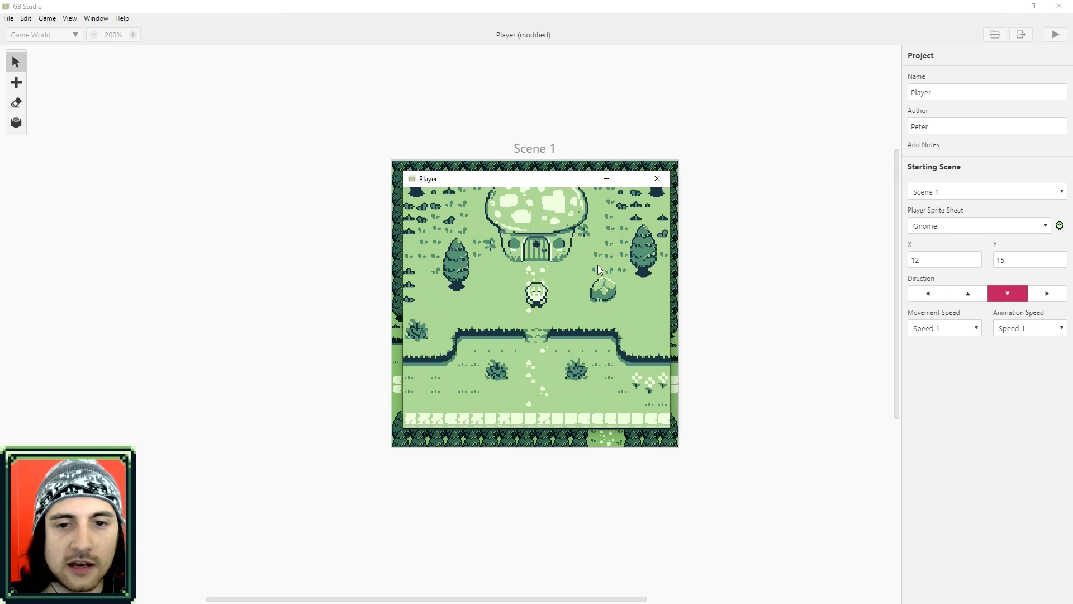
{"action": "left_click", "coordinate": [657, 178]}
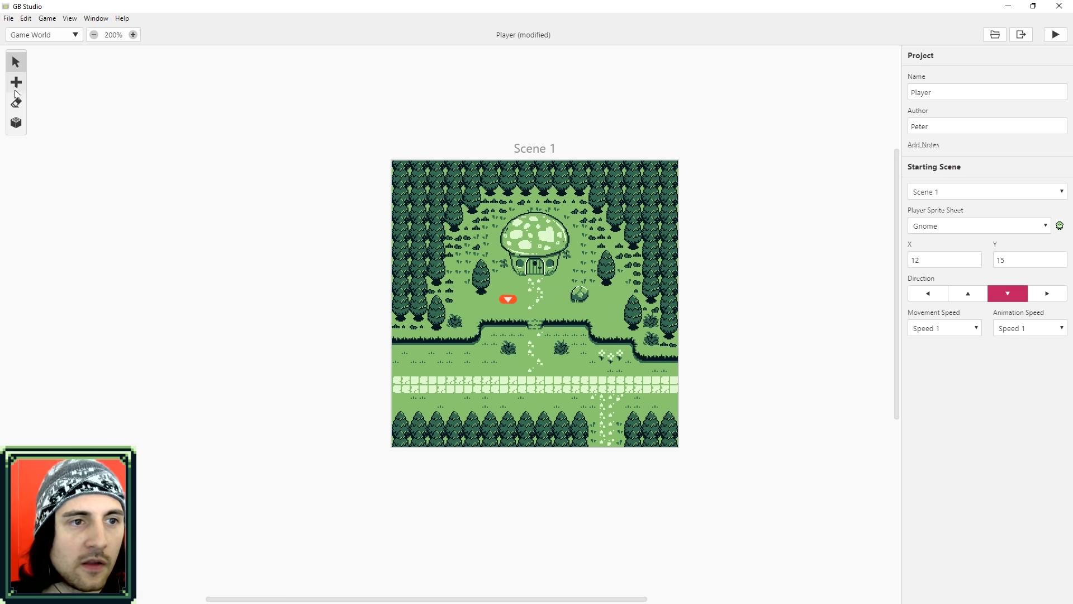
Paint collision tiles on the mushroom house, single trees, bushes, rock, cliff edge and forest borders, leaving the cliff steps and paths open
{"action": "left_click", "coordinate": [16, 123]}
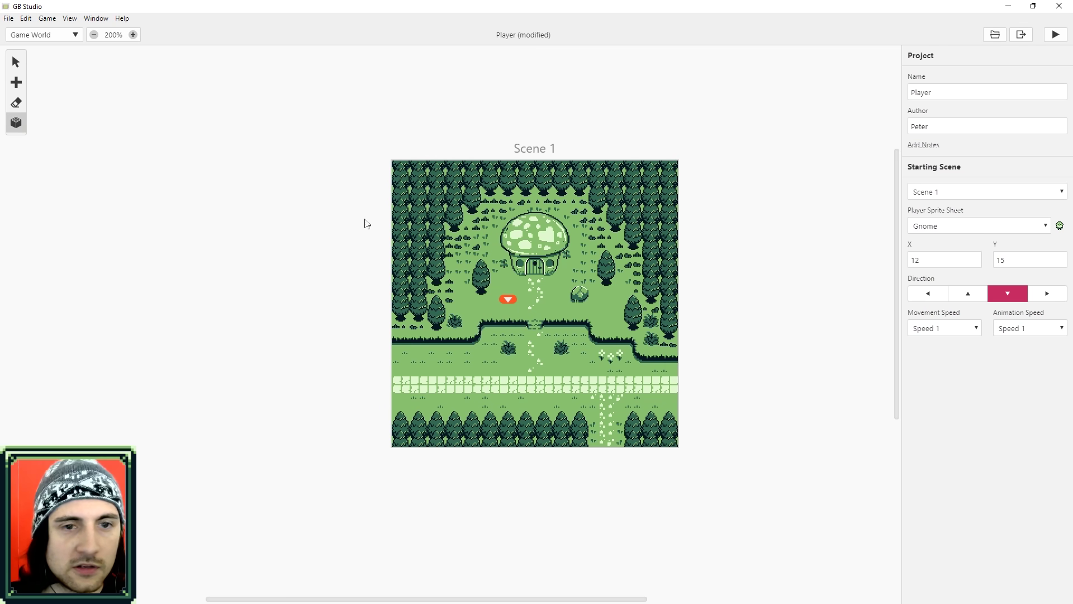
{"action": "left_click", "coordinate": [478, 288]}
{"action": "mouse_move", "coordinate": [668, 335]}
{"action": "left_mouse_down"}
{"action": "mouse_move", "coordinate": [440, 267]}
{"action": "mouse_move", "coordinate": [438, 278]}
{"action": "left_mouse_up"}
{"action": "left_click", "coordinate": [487, 292]}
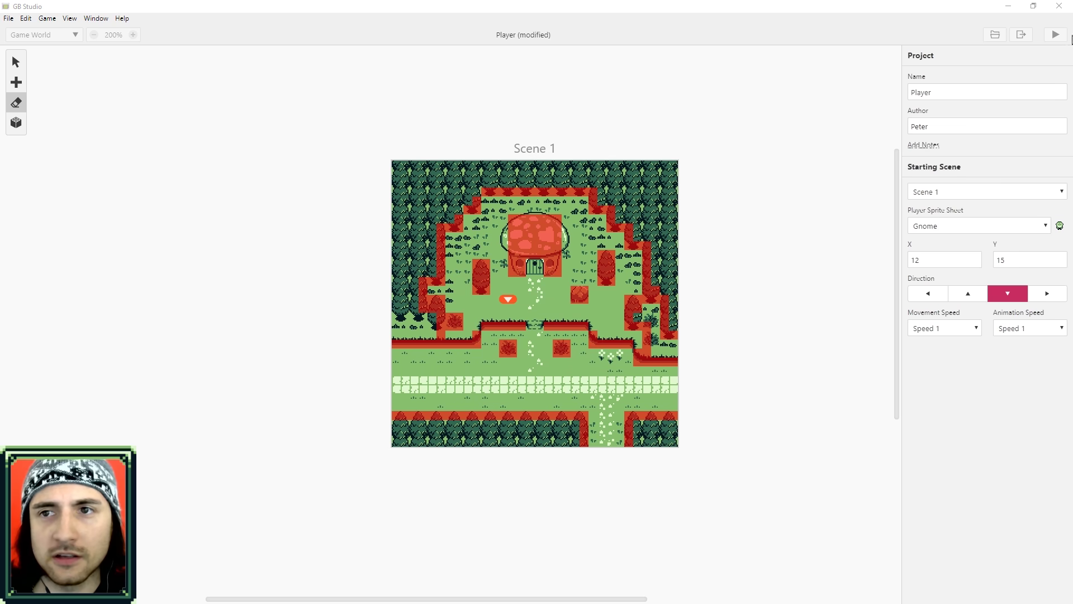
Run the game and test the collisions by walking the gnome down to the stone path and along it in both directions
{"action": "left_click", "coordinate": [1056, 36]}
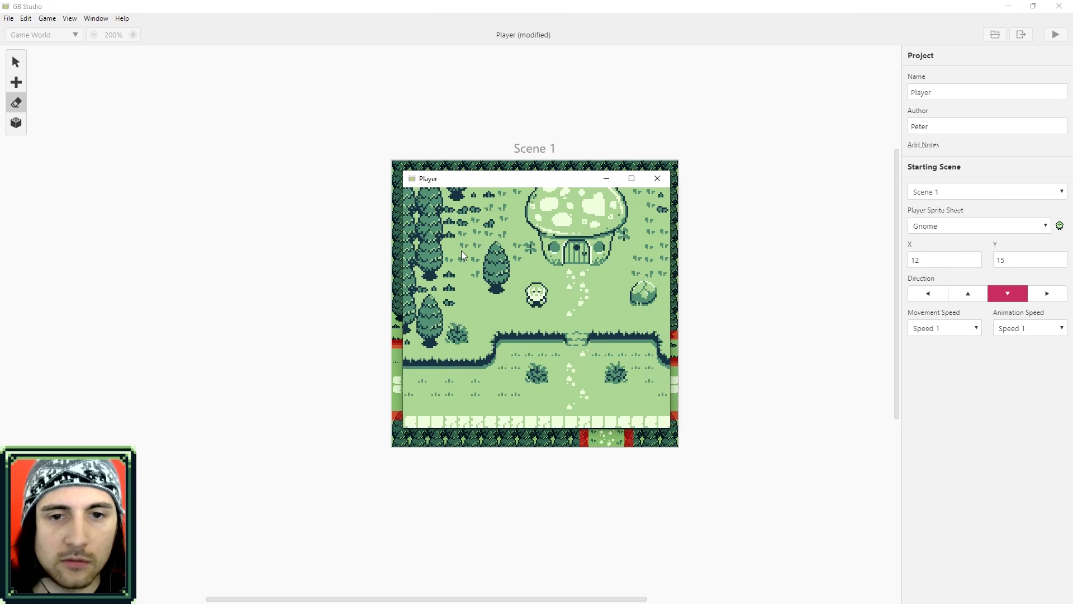
{"action": "key", "text": "Down"}
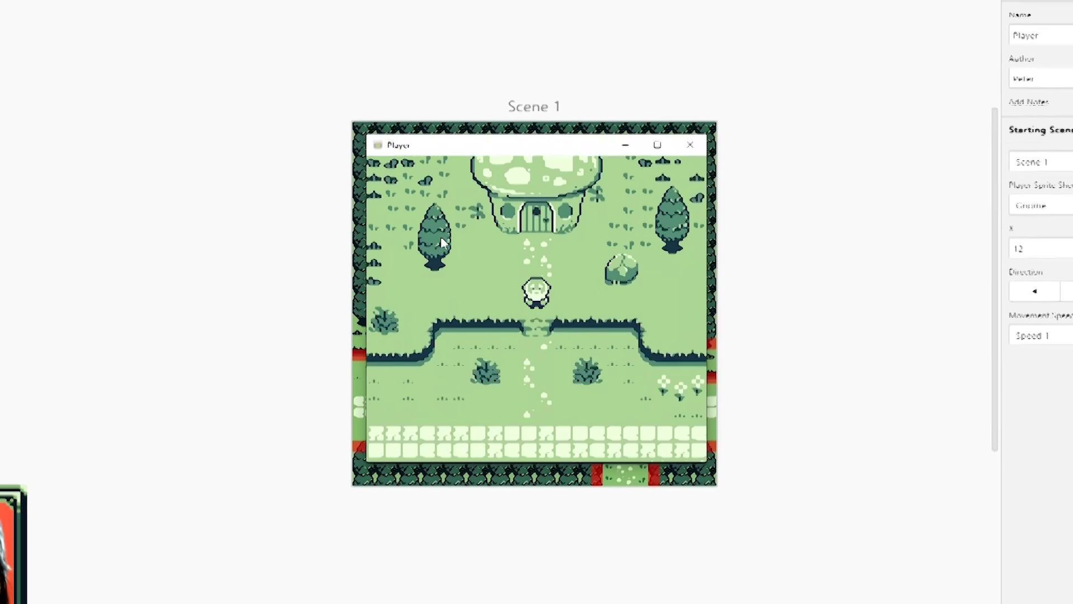
{"action": "key", "text": "Down"}
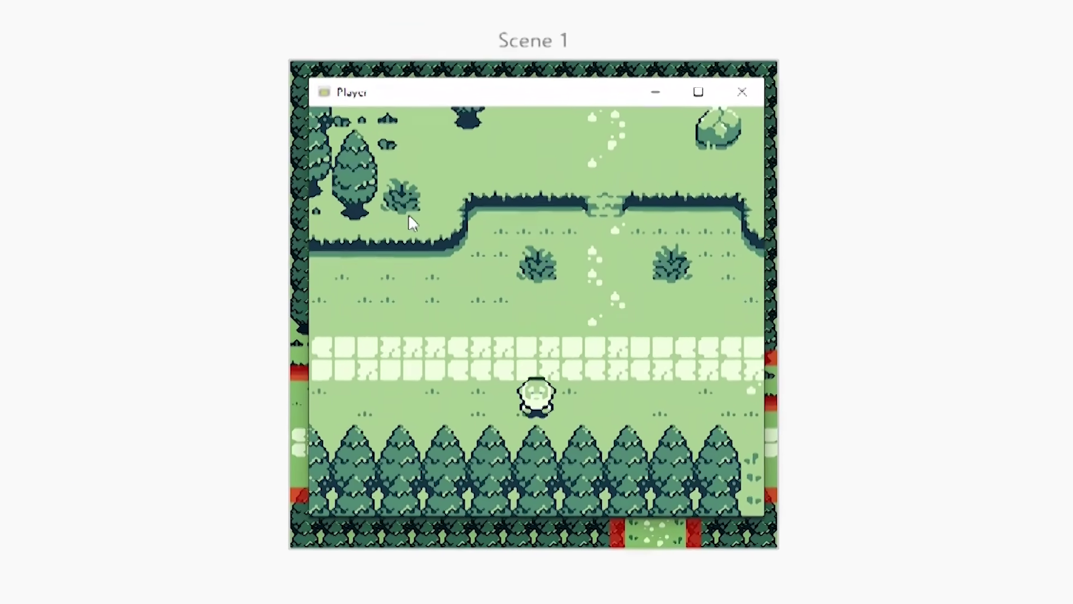
{"action": "key", "text": "Right"}
{"action": "key", "text": "Up"}
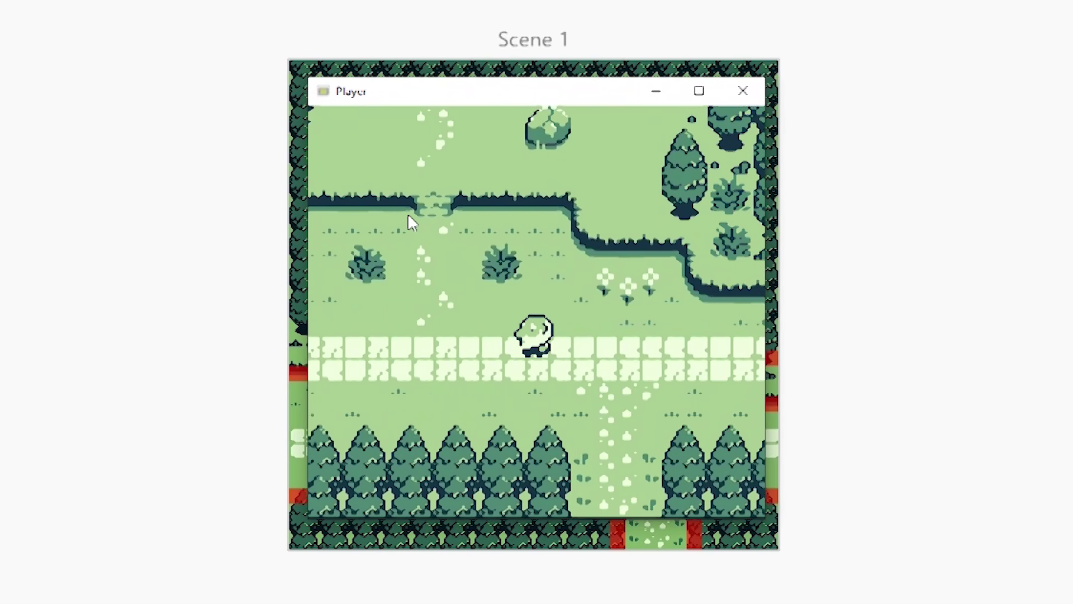
{"action": "key", "text": "Left"}
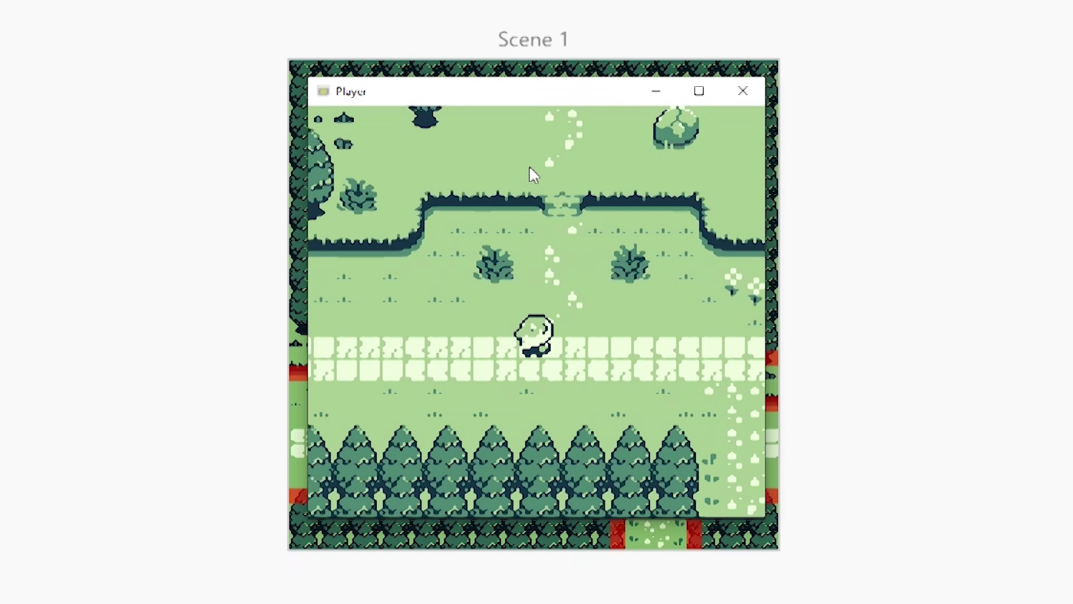
{"action": "key", "text": "Left"}
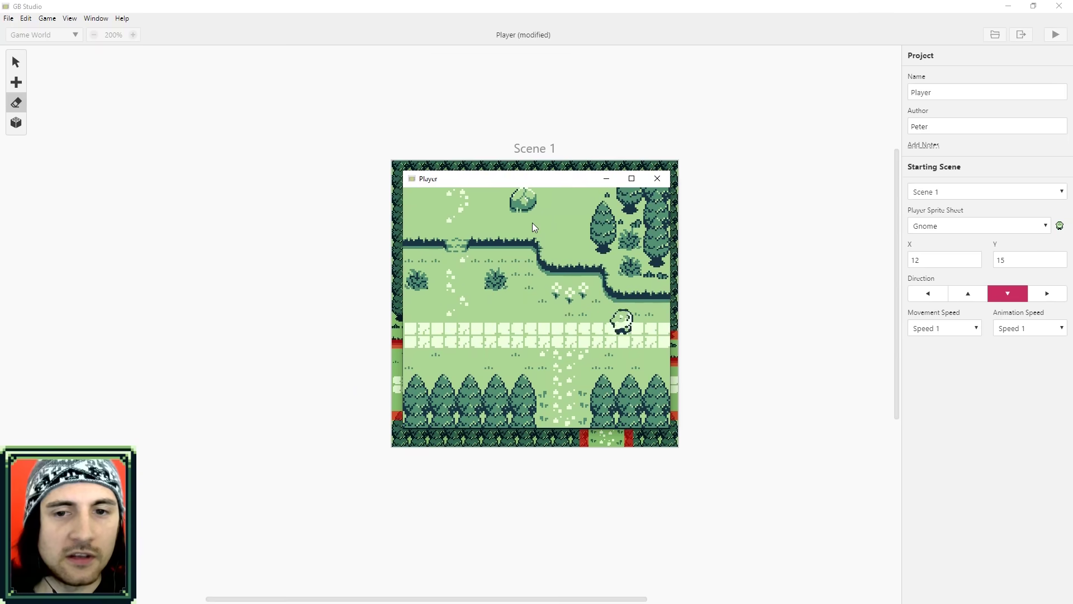
{"action": "key", "text": "Left"}
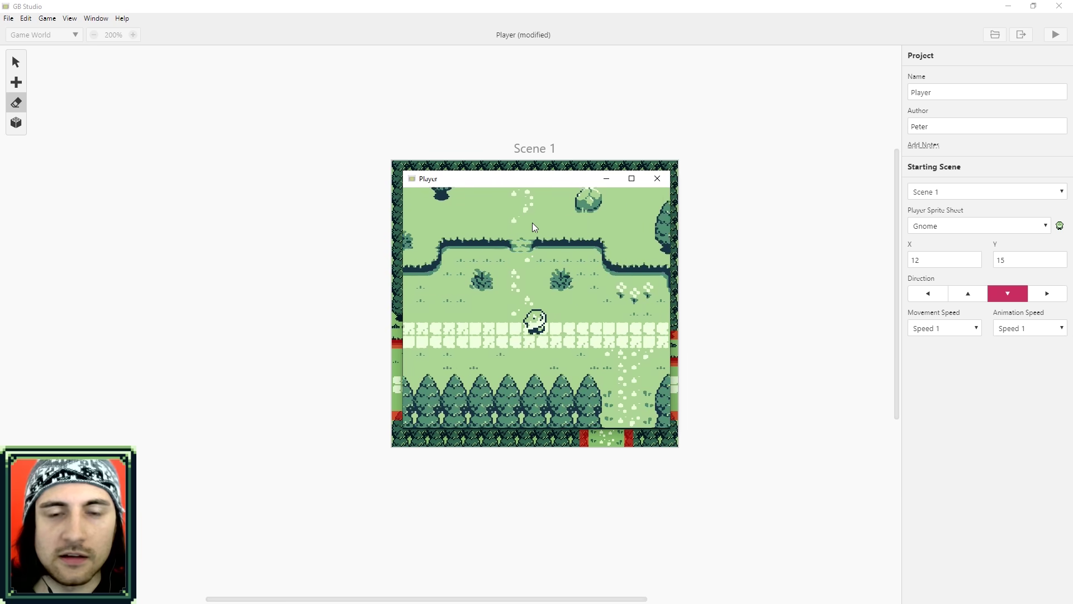
{"action": "key", "text": "Left"}
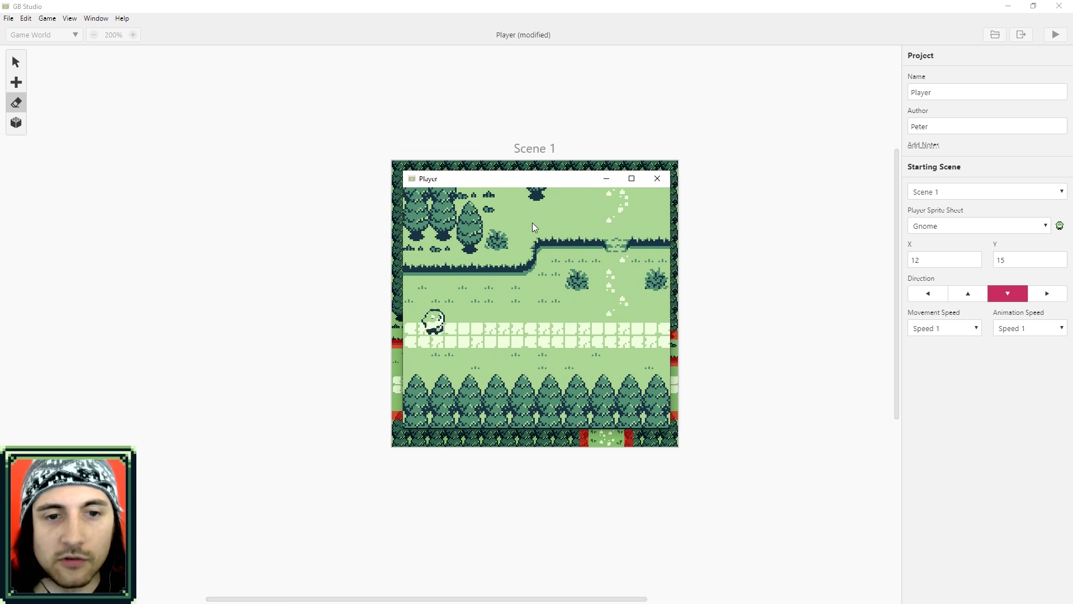
{"action": "key", "text": "Left"}
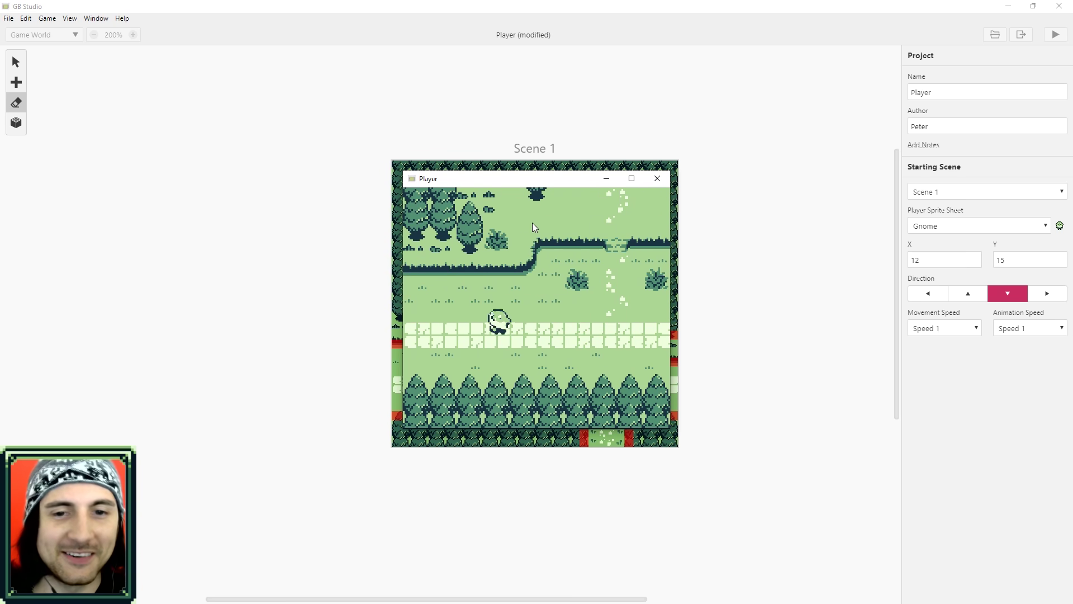
Walk the gnome down the lower trail past the map's edge and test movement among the outer forest trees
{"action": "key", "text": "Right"}
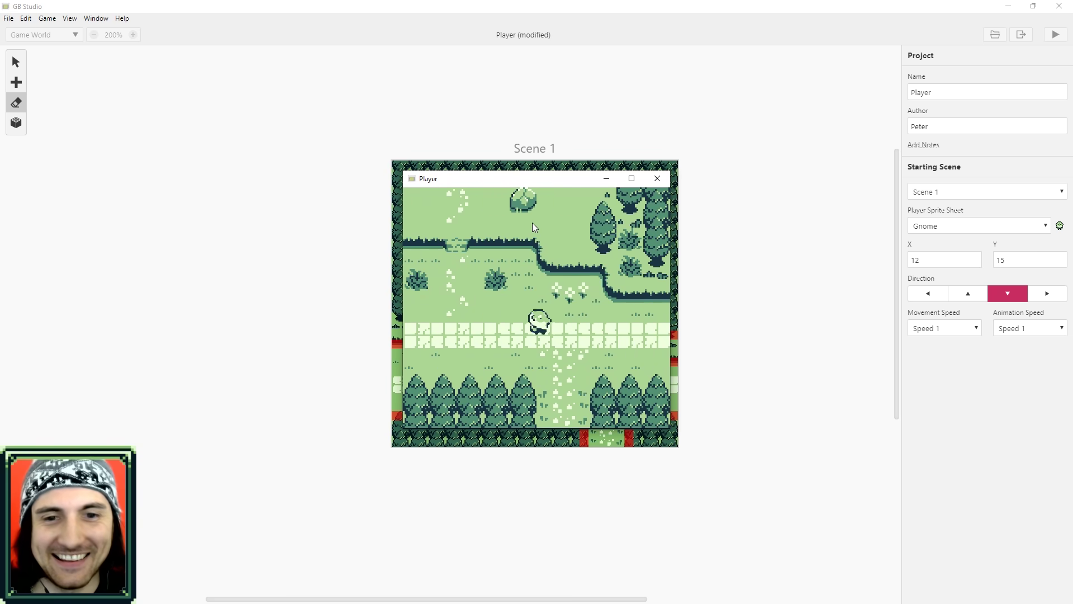
{"action": "key", "text": "Down"}
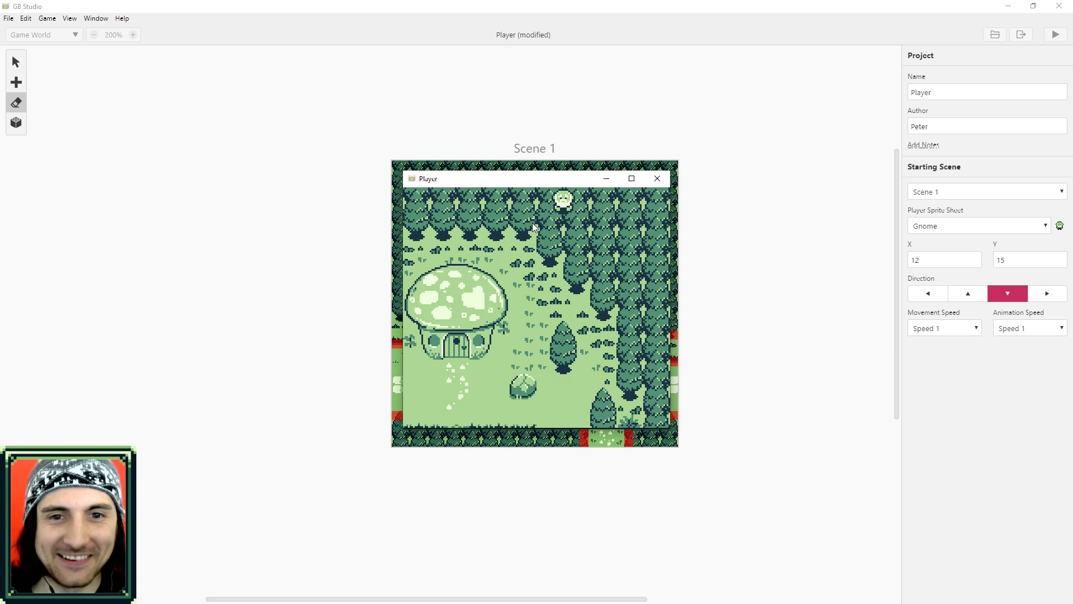
{"action": "key", "text": "Right"}
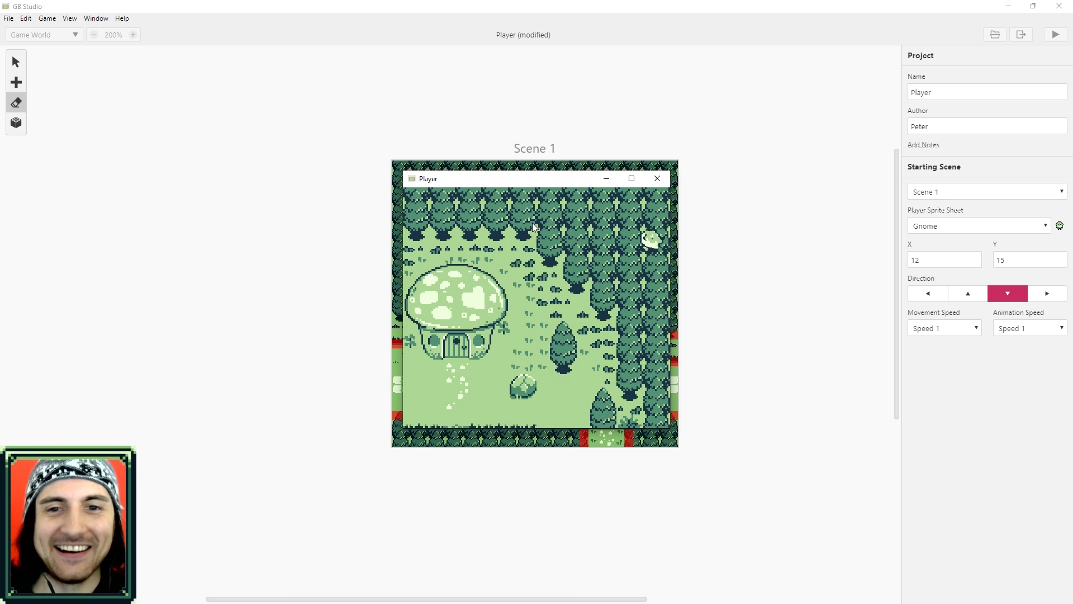
{"action": "key", "text": "Left"}
{"action": "key", "text": "Up"}
{"action": "key", "text": "Left"}
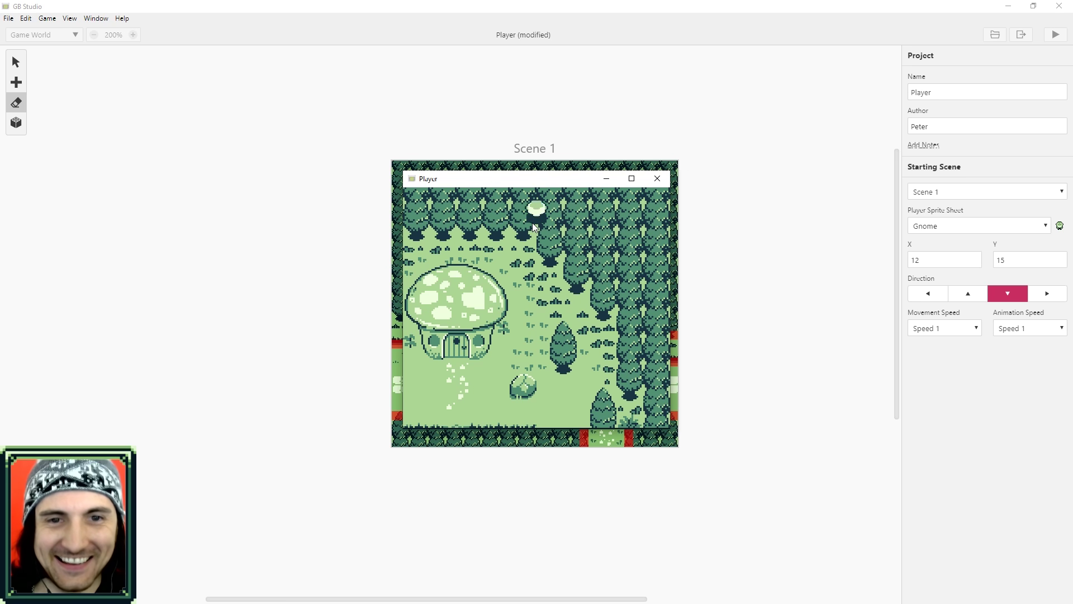
{"action": "key", "text": "Up"}
{"action": "key", "text": "Up"}
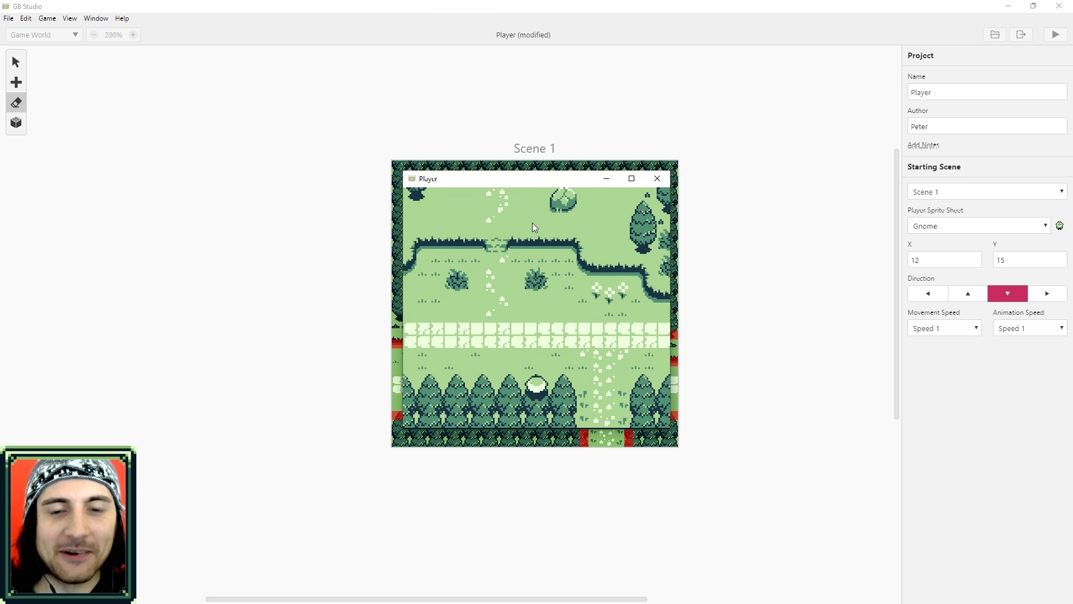
{"action": "key", "text": "Down"}
{"action": "key", "text": "Right"}
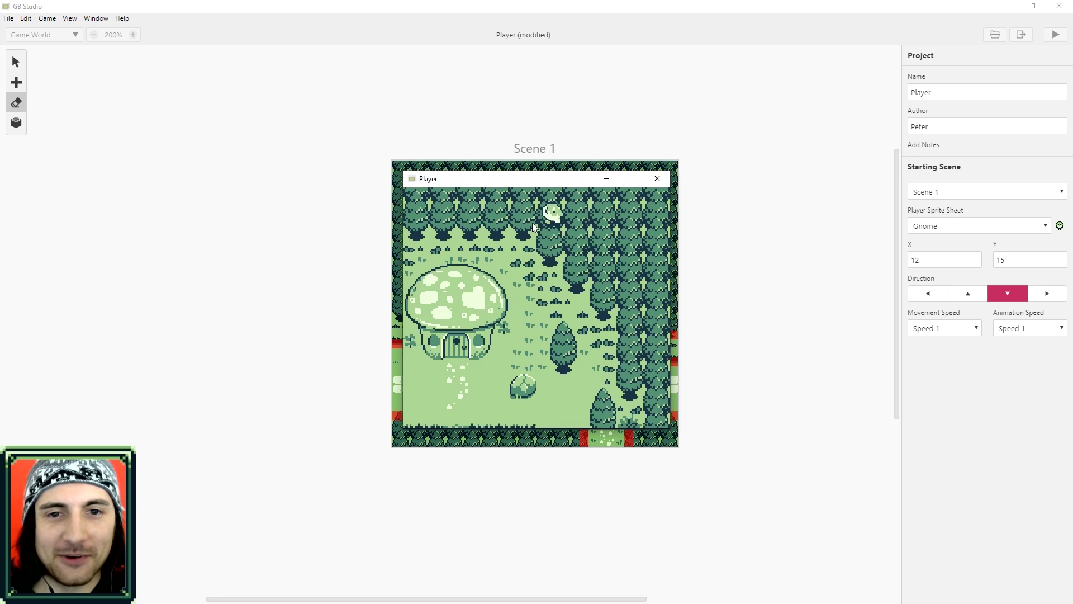
Bring the gnome back to the stone path, up the cliff steps, and around the rock and trees beside the mushroom house
{"action": "key", "text": "Up"}
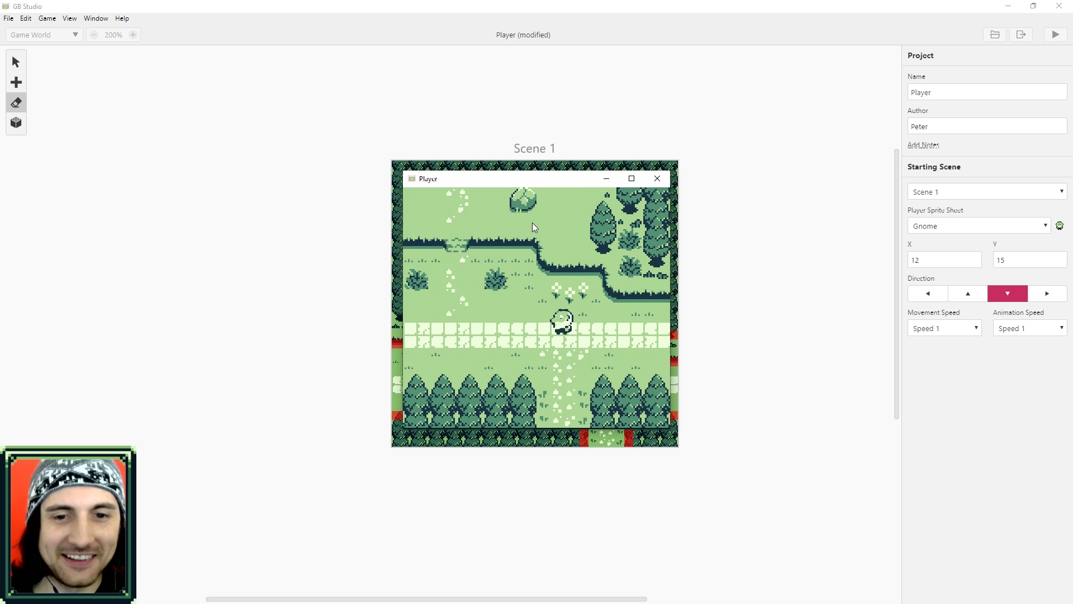
{"action": "key", "text": "Left"}
{"action": "key", "text": "Up"}
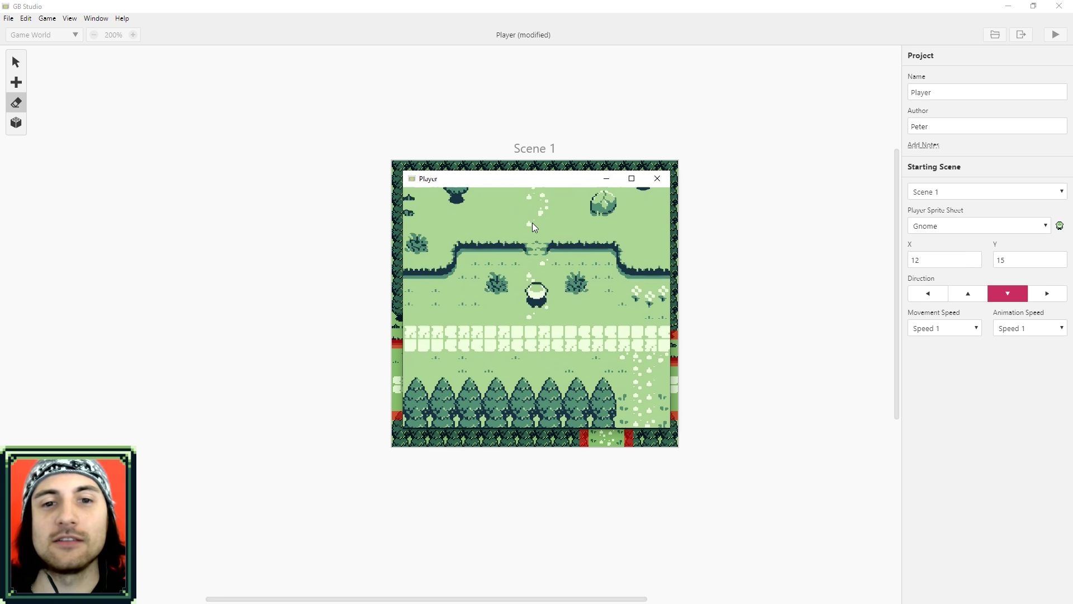
{"action": "key", "text": "Up"}
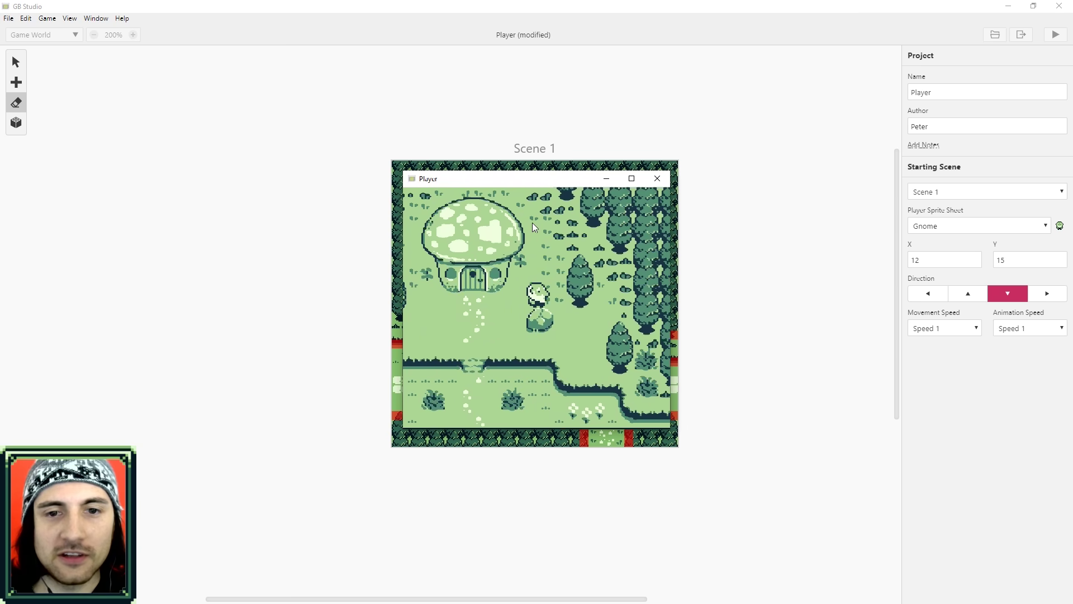
{"action": "key", "text": "Up"}
{"action": "key", "text": "Right"}
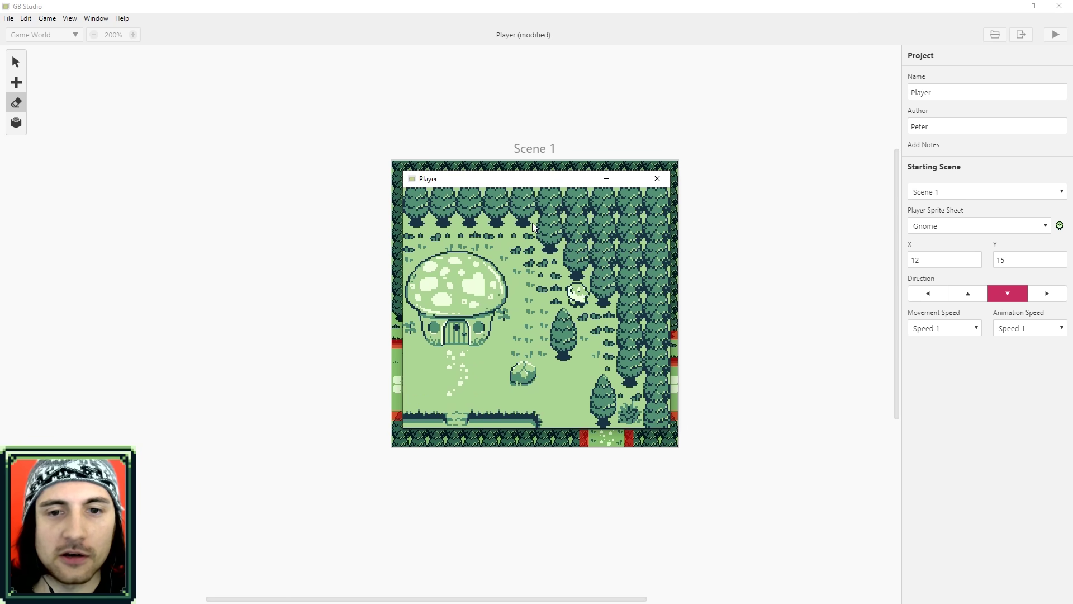
Walk the gnome behind the mushroom house to its west side and test the collisions around the tree and forest edge there
{"action": "key", "text": "Left"}
{"action": "key", "text": "Up"}
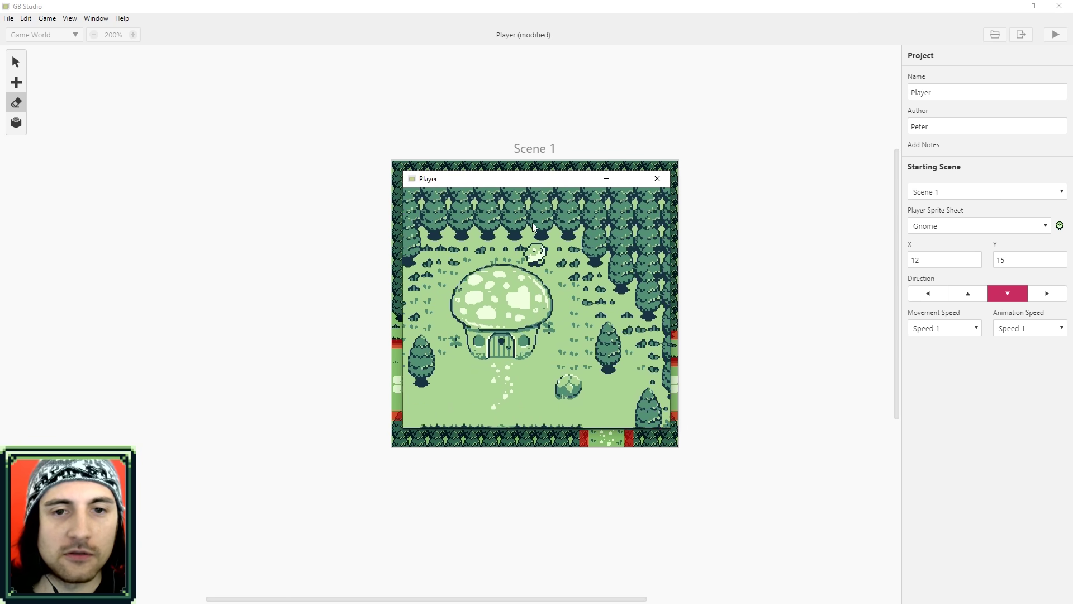
{"action": "key", "text": "Left"}
{"action": "key", "text": "Down"}
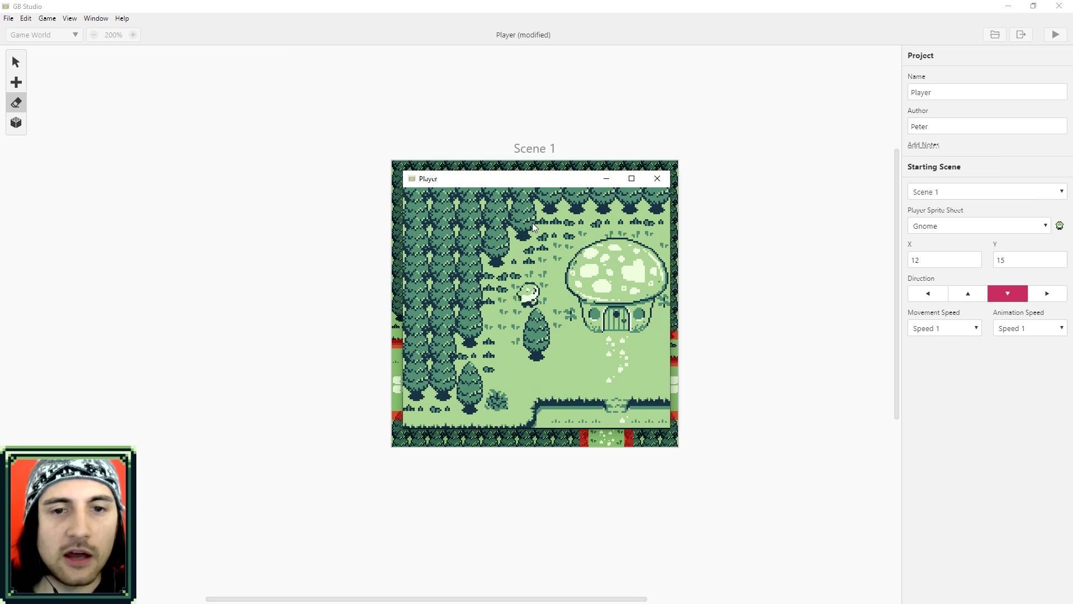
{"action": "key", "text": "Up"}
{"action": "key", "text": "Right"}
{"action": "key", "text": "Left"}
{"action": "key", "text": "Down"}
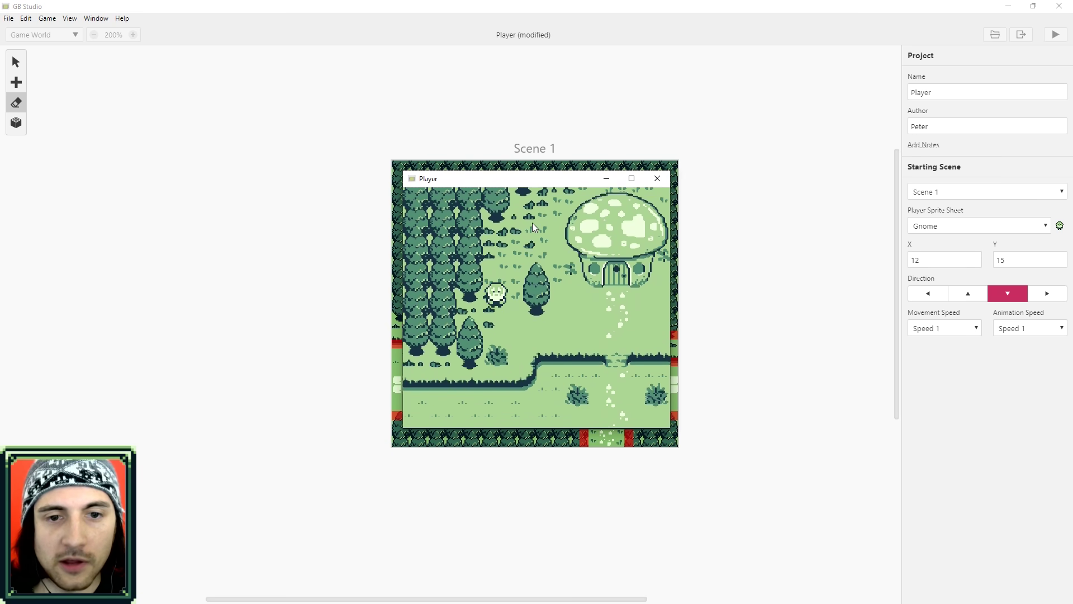
Lead the gnome past the house's front yard and down the cliff steps to just above the stone path
{"action": "key", "text": "Down"}
{"action": "key", "text": "Right"}
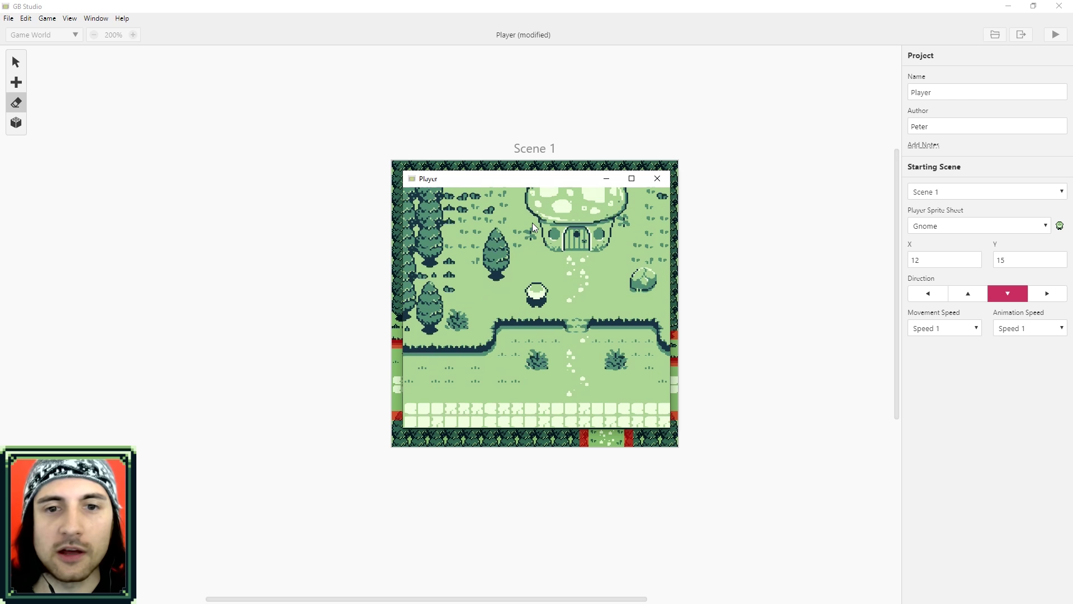
{"action": "key", "text": "Down"}
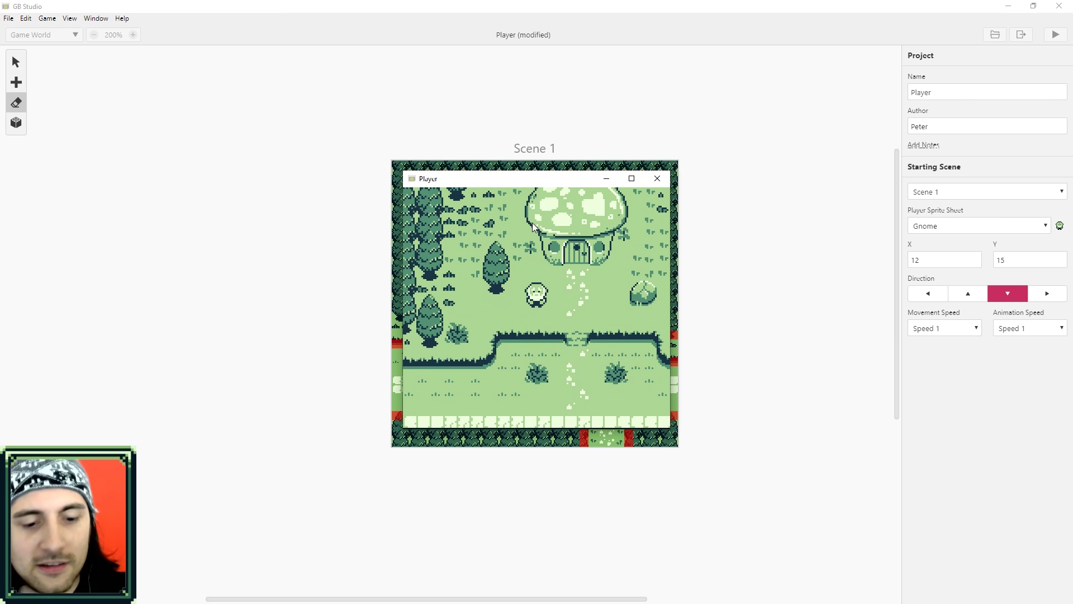
{"action": "key", "text": "Right"}
{"action": "key", "text": "Down"}
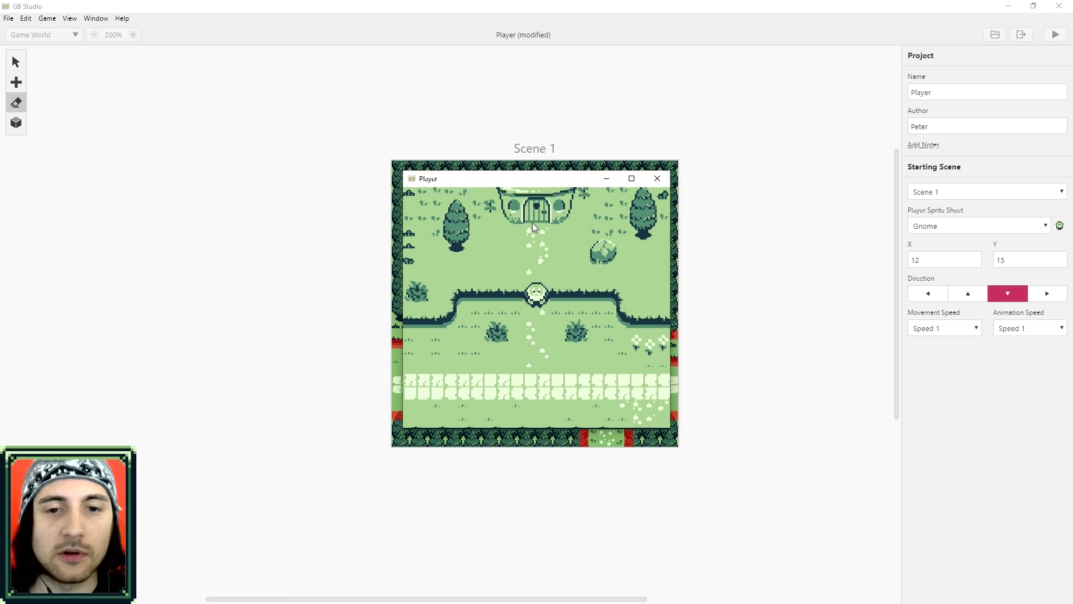
{"action": "key", "text": "Down"}
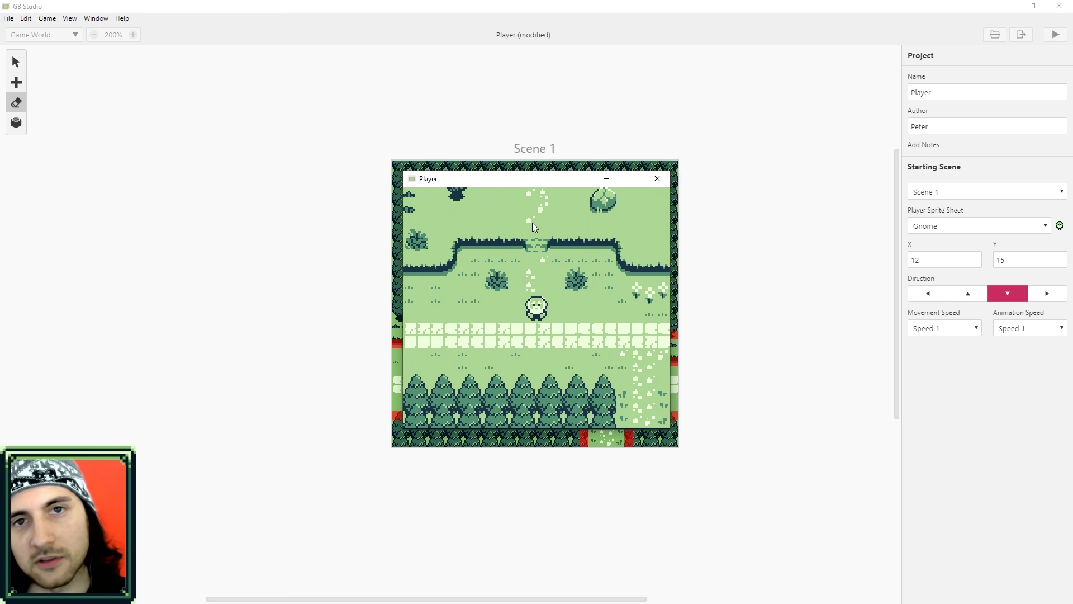